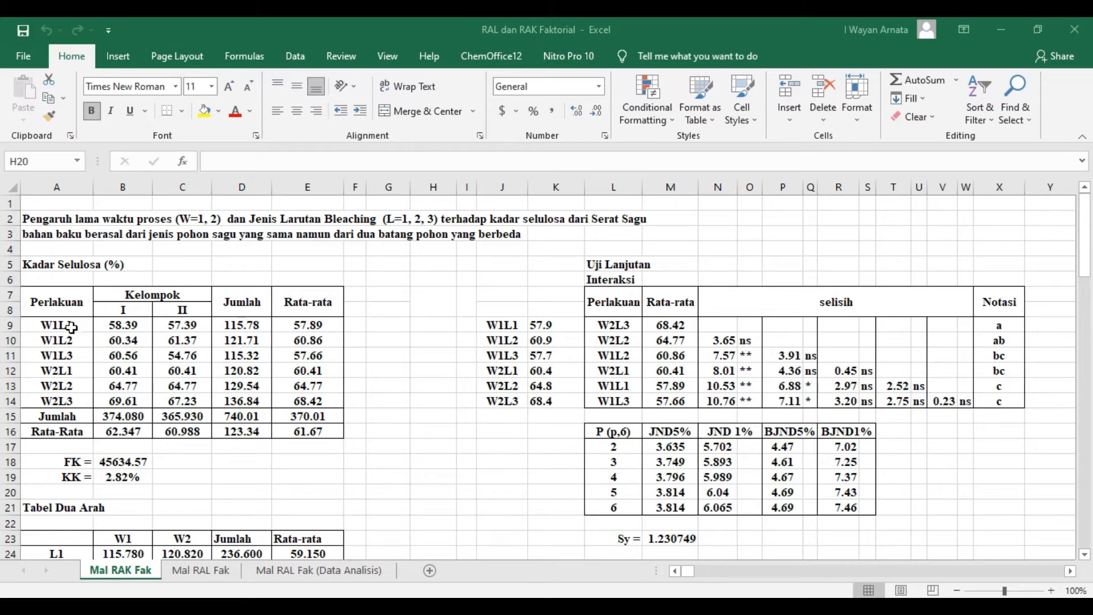
- Go through the treatment combinations W1L1 to W2L3 in the Perlakuan column one by one
{"action": "left_click", "coordinate": [76, 328]}
{"action": "left_click", "coordinate": [77, 341]}
{"action": "left_click", "coordinate": [80, 356]}
{"action": "left_click", "coordinate": [79, 371]}
{"action": "left_click", "coordinate": [79, 390]}
{"action": "left_click", "coordinate": [80, 400]}
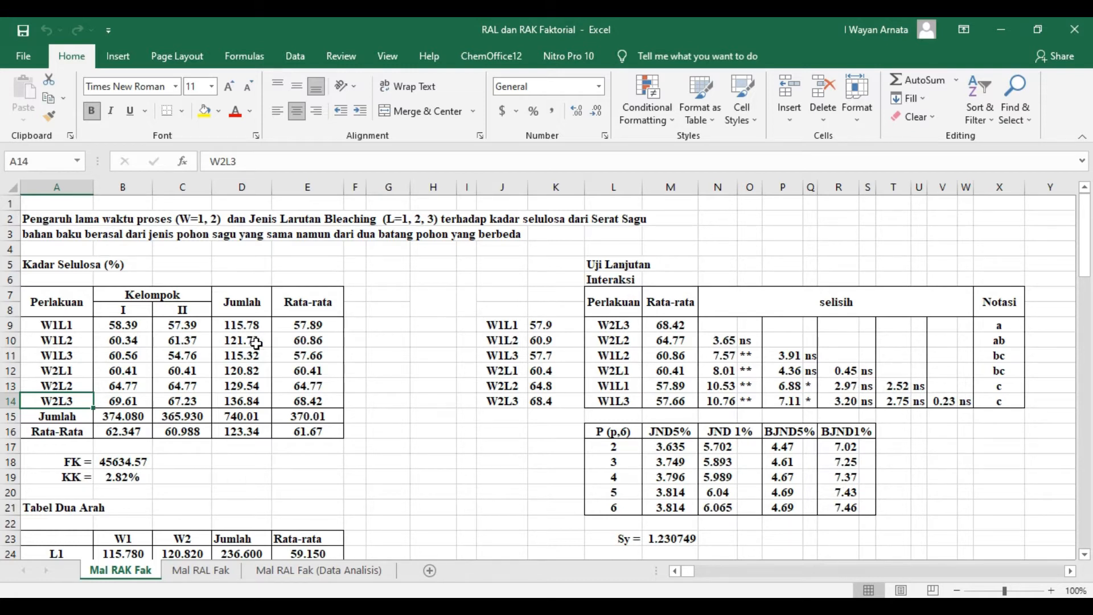
- Sum both groups for W1L1 with =SUM(B9:C9) in D9 and fill the formula down to D14
{"action": "left_click", "coordinate": [244, 323]}
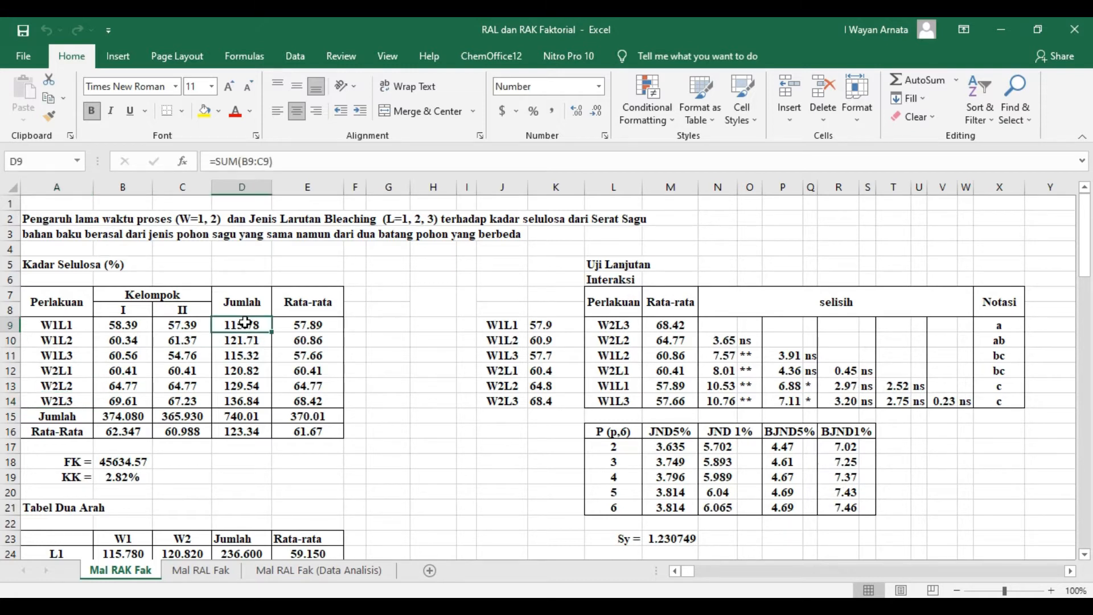
{"action": "left_click", "coordinate": [291, 162]}
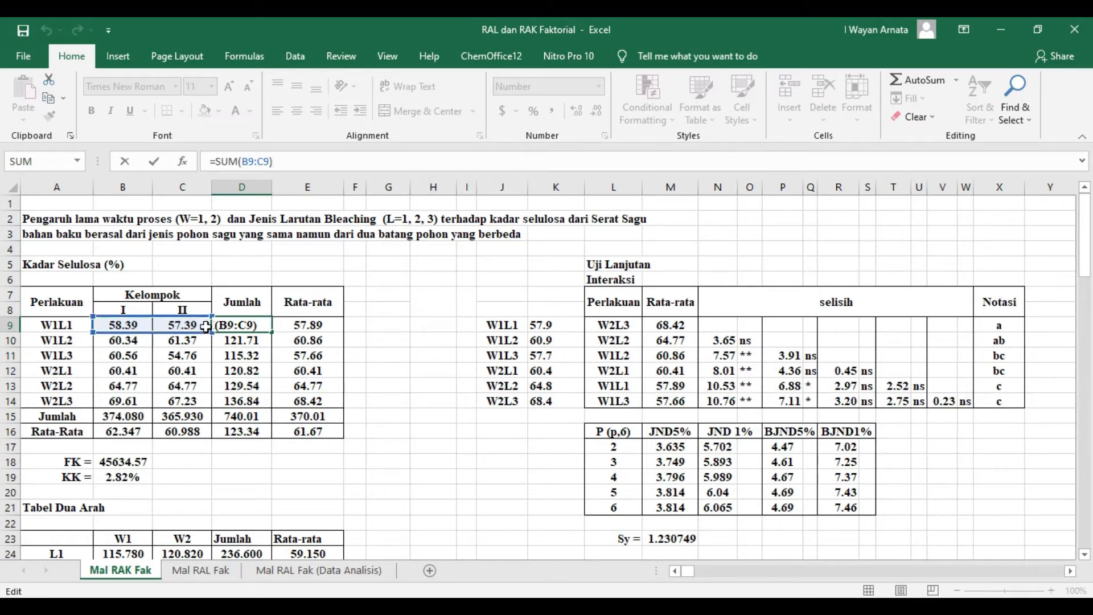
{"action": "key", "text": "Return"}
{"action": "left_click", "coordinate": [237, 328]}
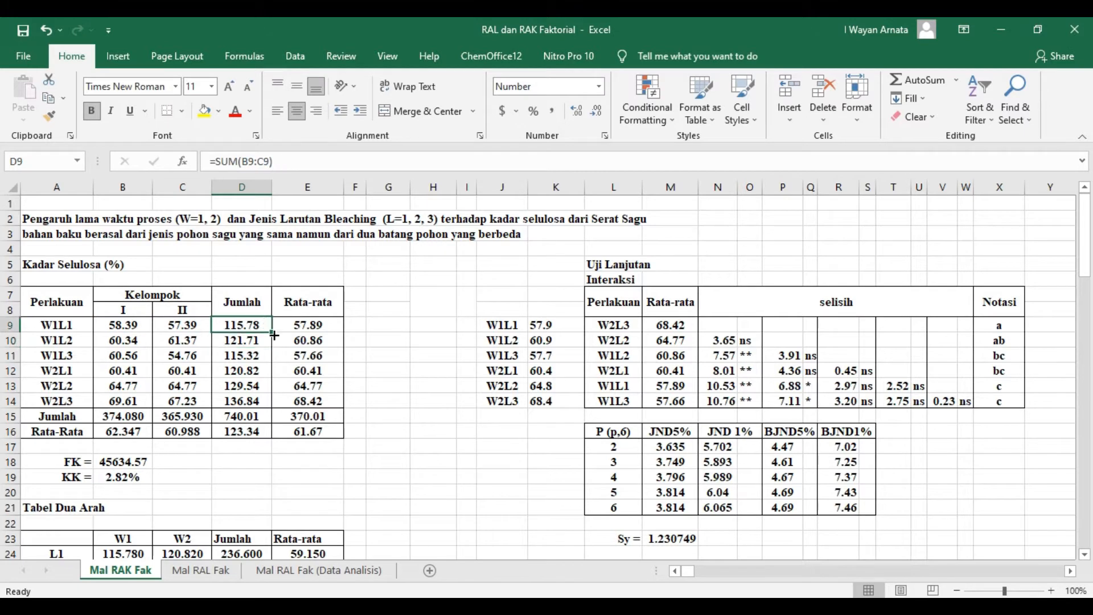
{"action": "left_click_drag", "start_coordinate": [272, 332], "coordinate": [264, 413]}
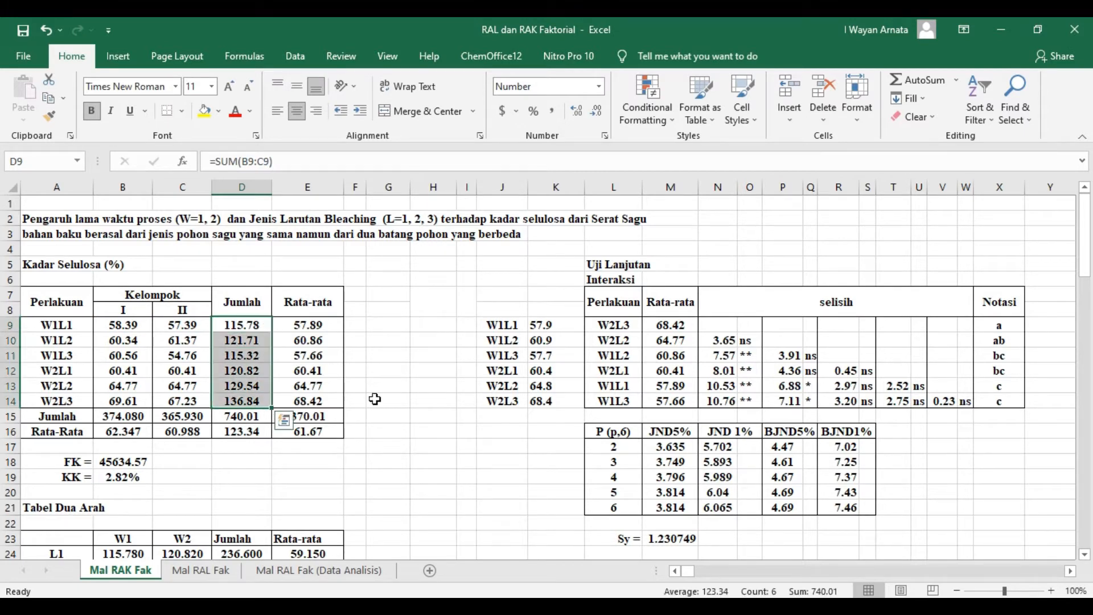
{"action": "left_click", "coordinate": [396, 386]}
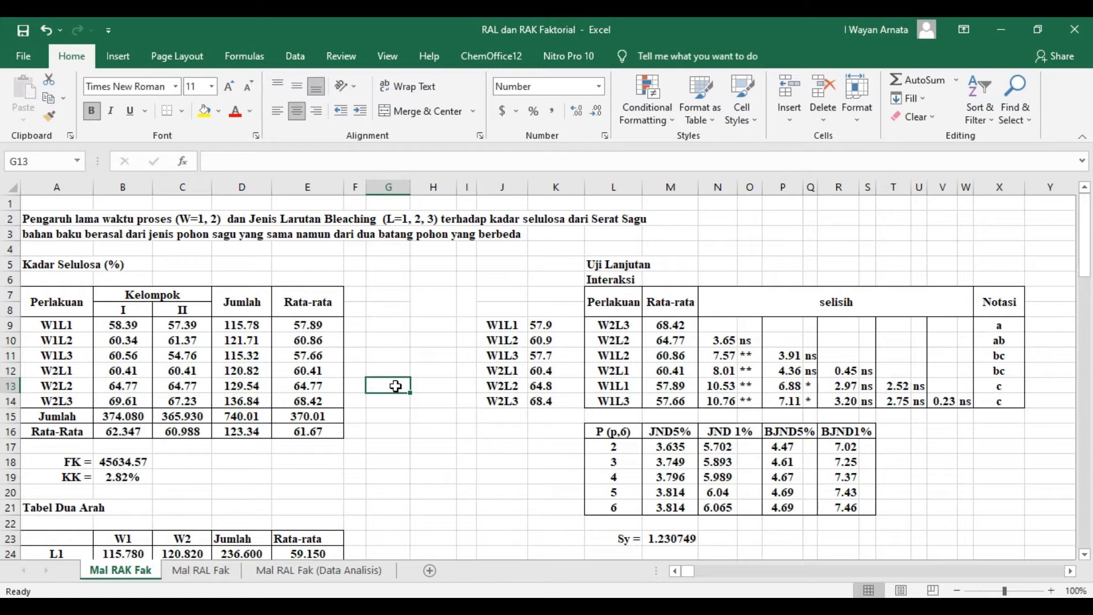
- Average both groups for W1L1 with =AVERAGE(B9:C9) in E9, fill it down to E14, and undo the fill
{"action": "left_click", "coordinate": [306, 325]}
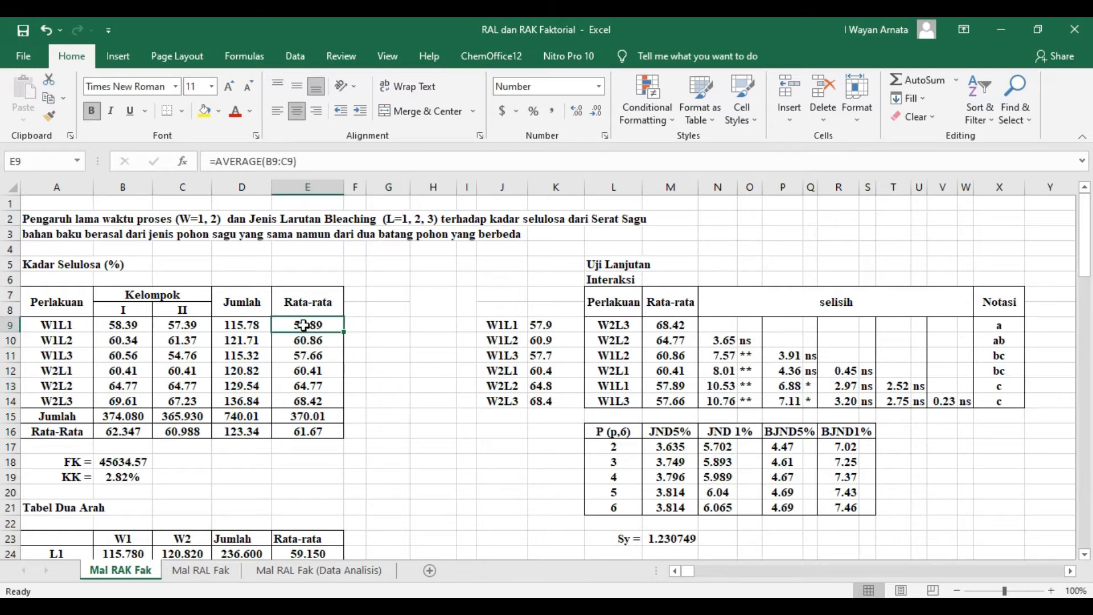
{"action": "left_click", "coordinate": [322, 159]}
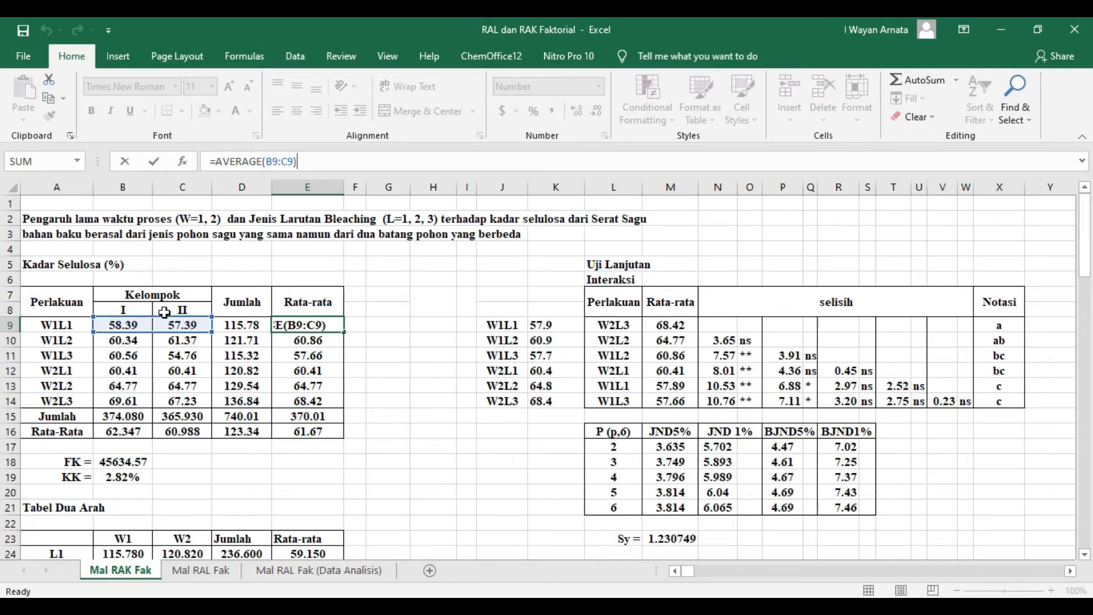
{"action": "key", "text": "Return"}
{"action": "left_click", "coordinate": [310, 325]}
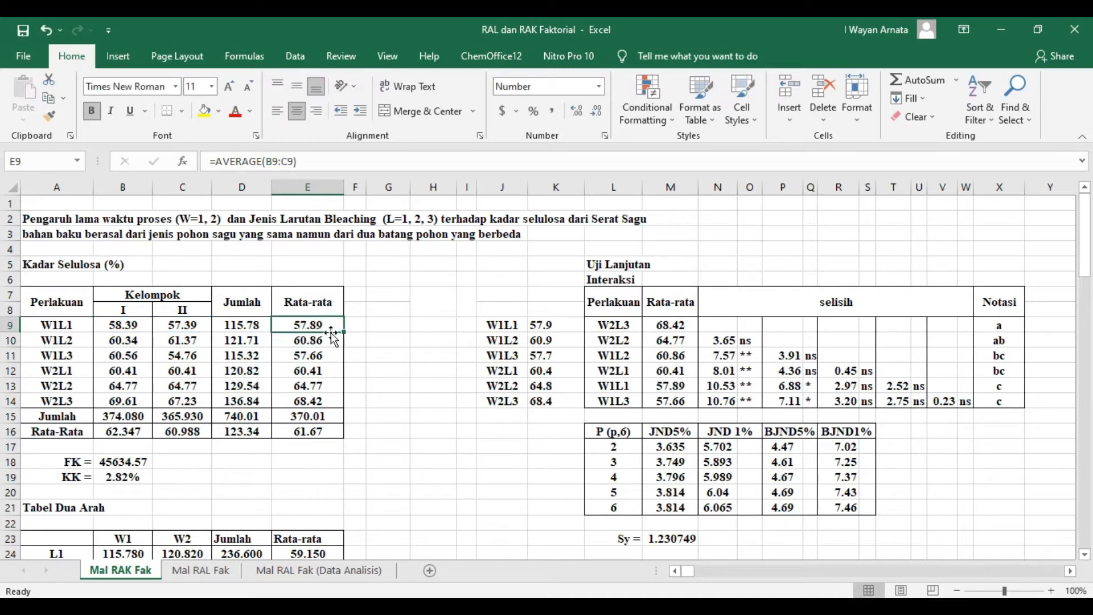
{"action": "left_click_drag", "start_coordinate": [347, 331], "coordinate": [341, 405]}
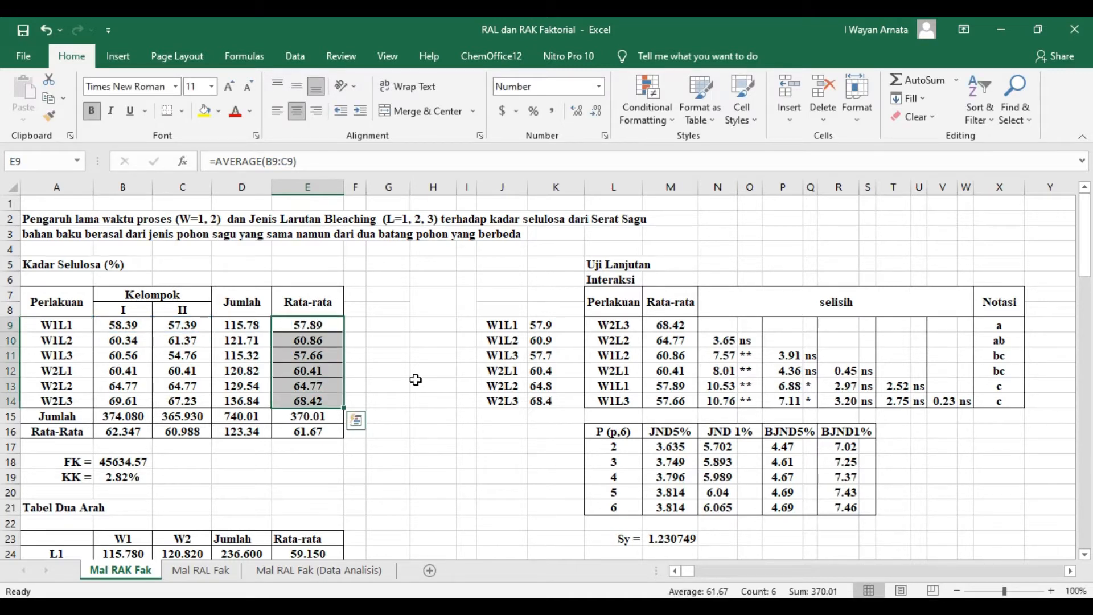
{"action": "left_click", "coordinate": [415, 379]}
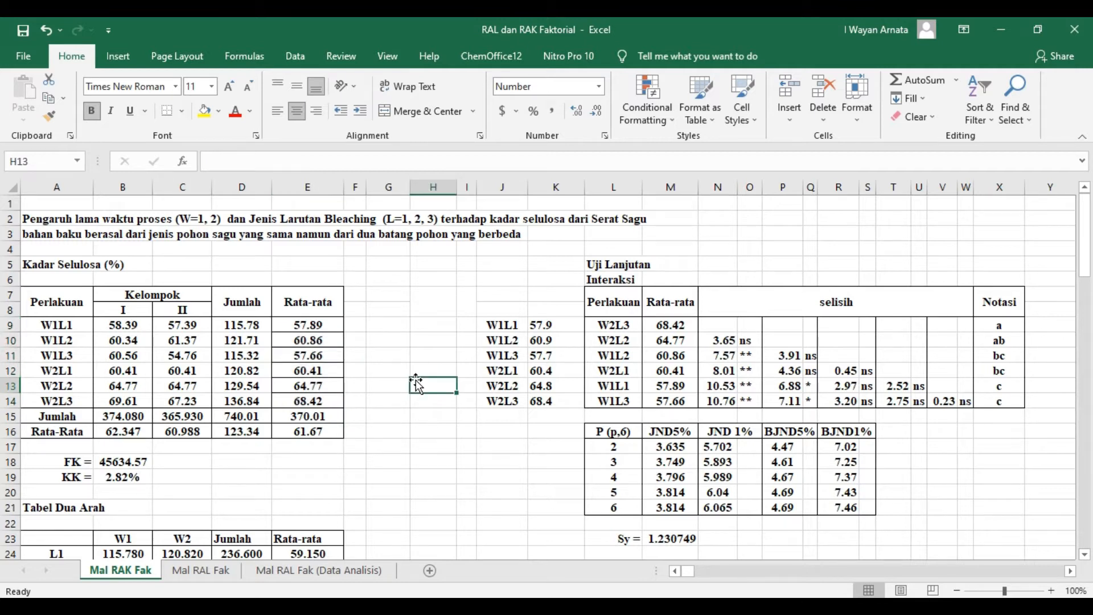
{"action": "key", "text": "ctrl+z"}
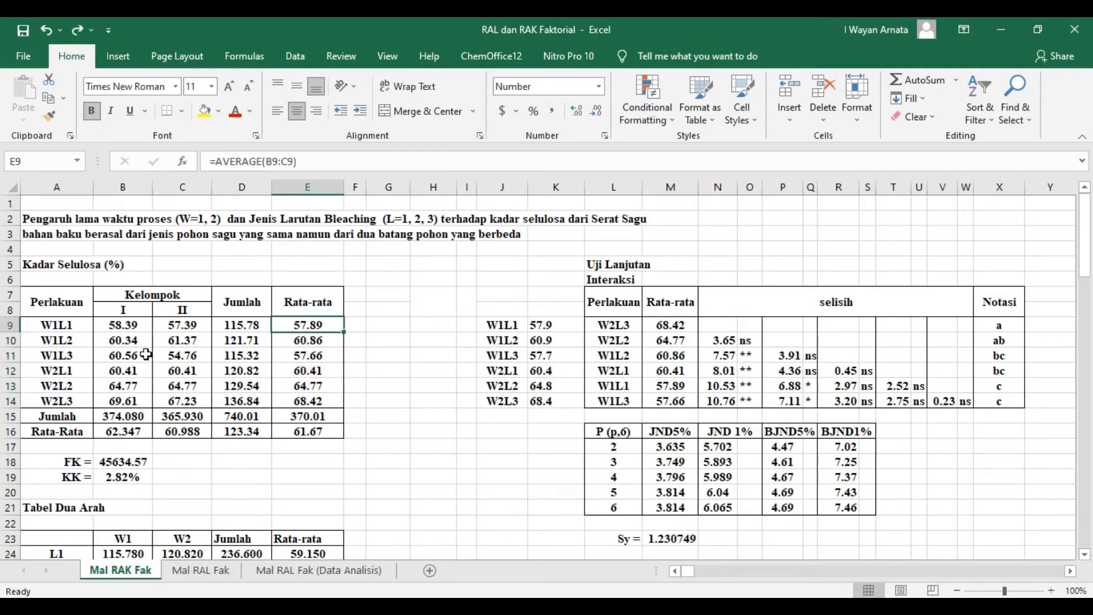
- Total the group I values with =SUM(B9:B14) in the Jumlah row and copy the formula across to group II
{"action": "left_click", "coordinate": [58, 420]}
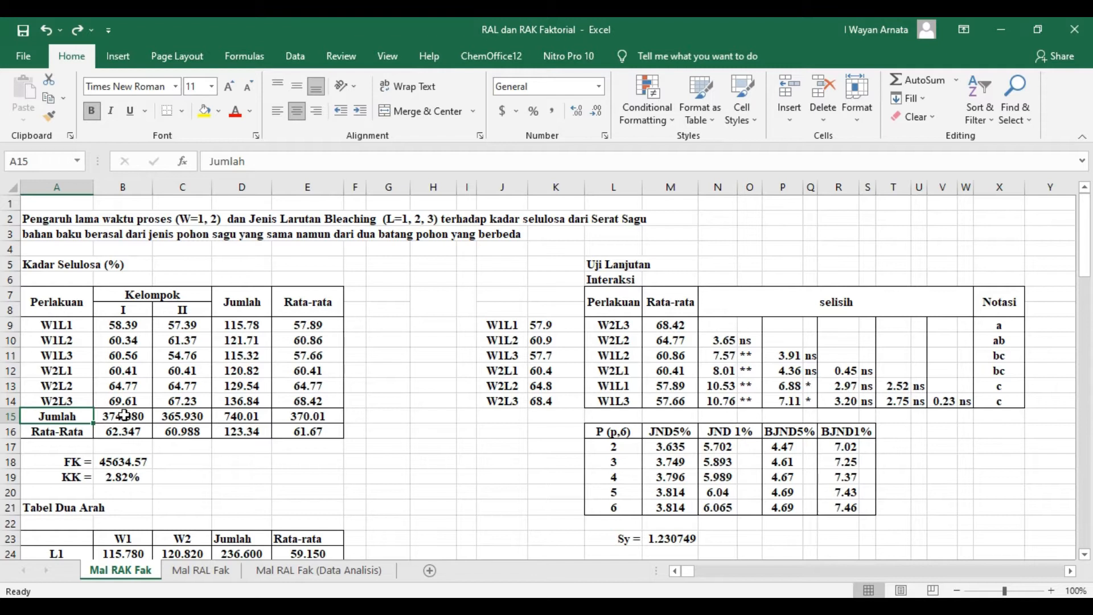
{"action": "left_click", "coordinate": [124, 416]}
{"action": "left_click", "coordinate": [296, 157]}
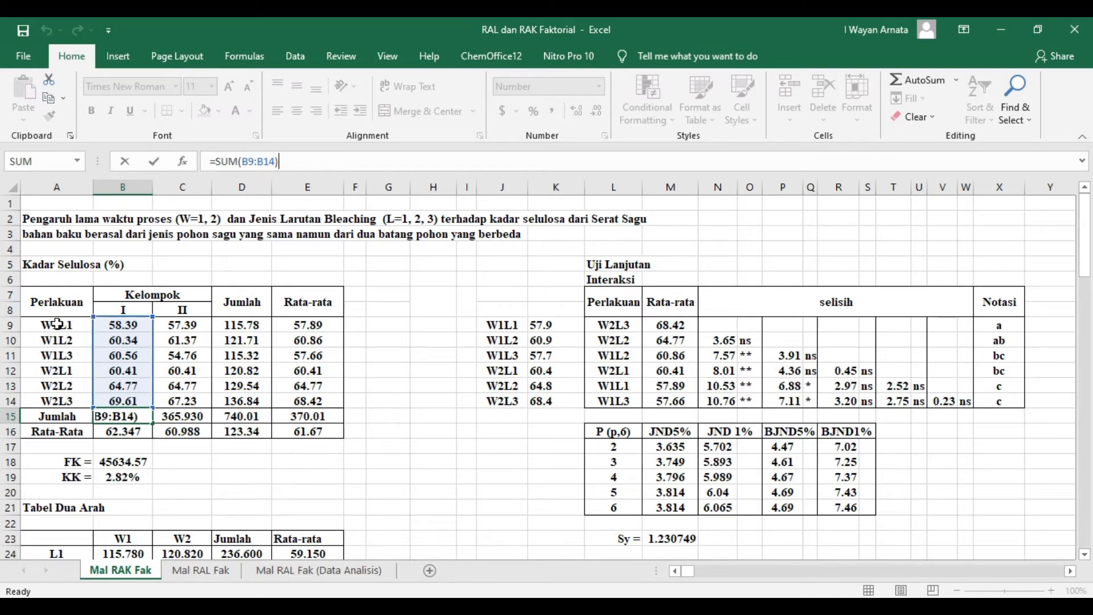
{"action": "key", "text": "Return"}
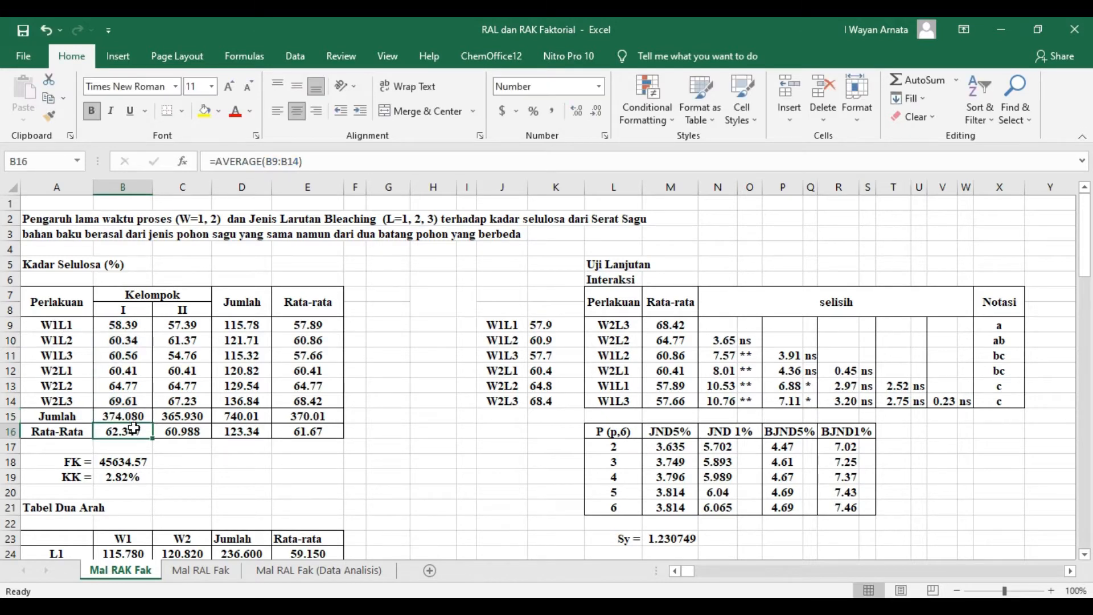
{"action": "left_click", "coordinate": [132, 416]}
{"action": "left_click_drag", "start_coordinate": [153, 424], "coordinate": [196, 427]}
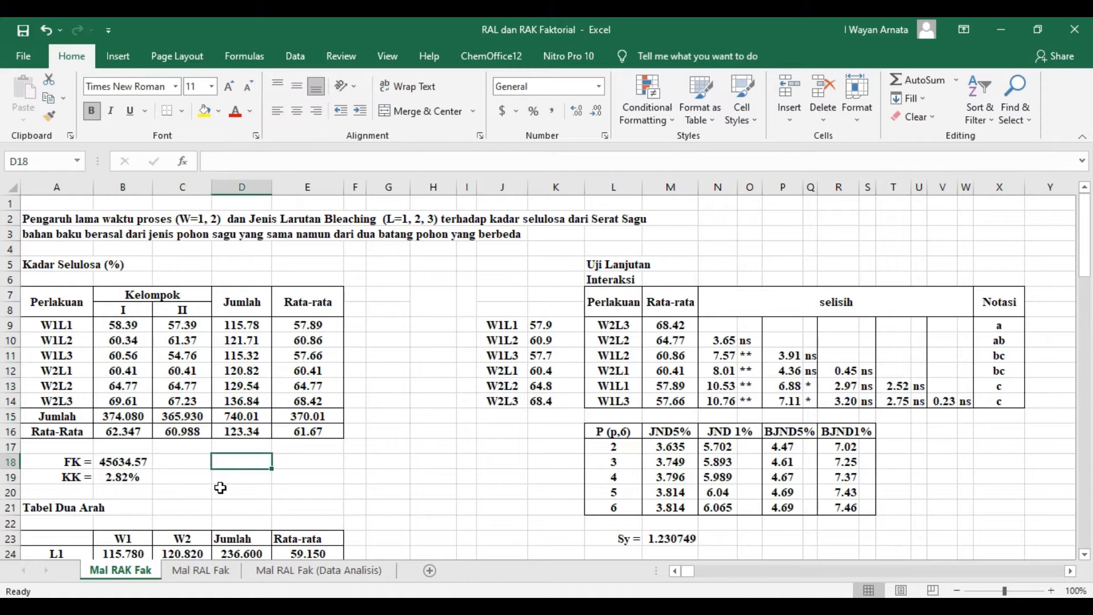
- Average the group I values with =AVERAGE(B9:B14) in the Rata-Rata row and copy the formula across to group II
{"action": "left_click", "coordinate": [124, 432]}
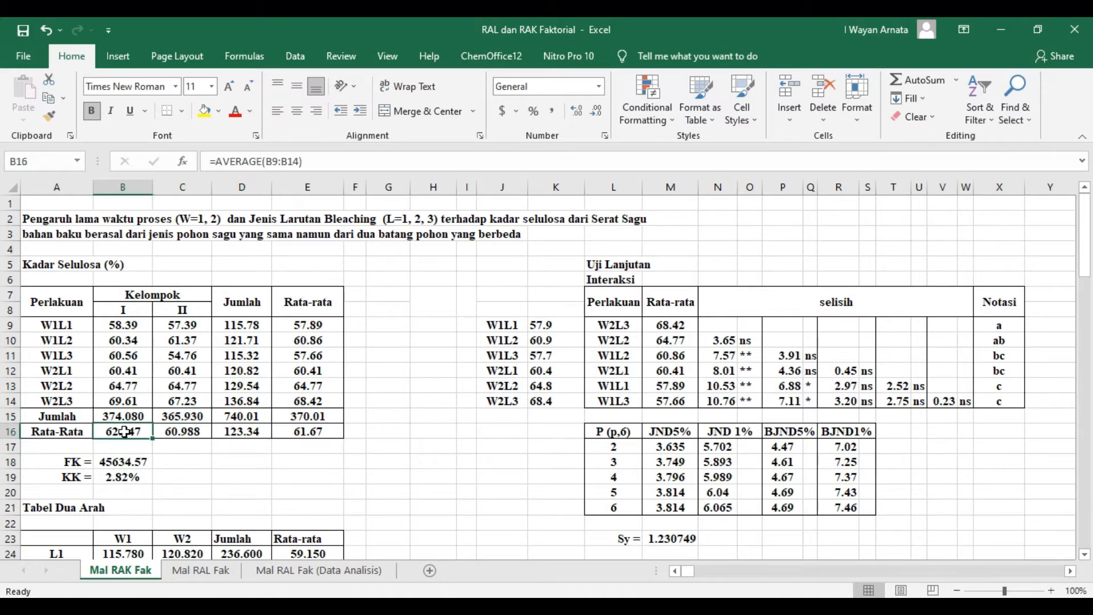
{"action": "left_click", "coordinate": [369, 160]}
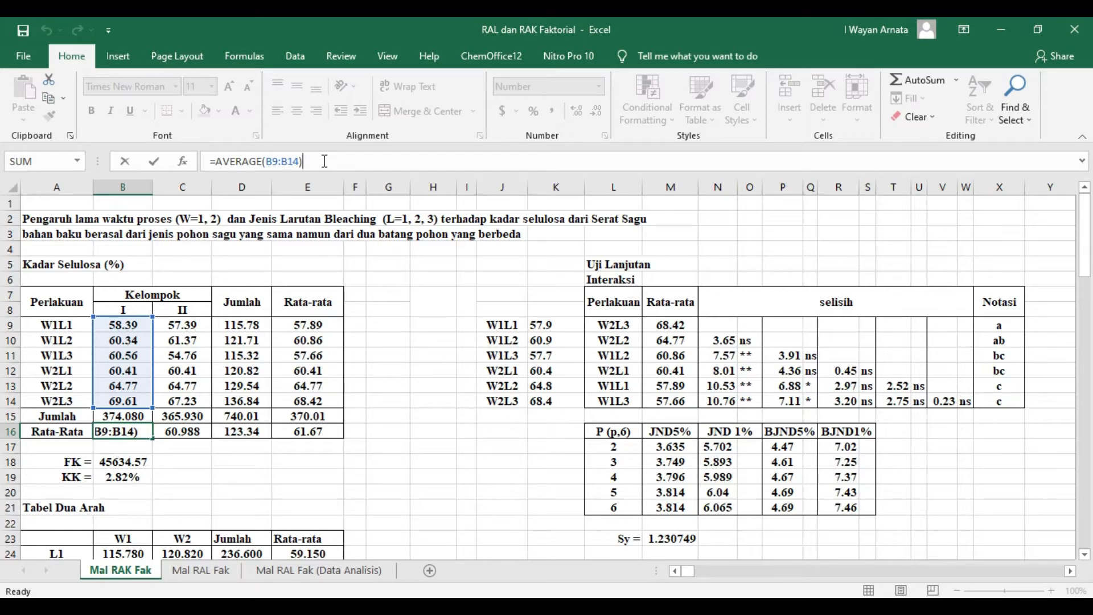
{"action": "key", "text": "Return"}
{"action": "left_click", "coordinate": [132, 428]}
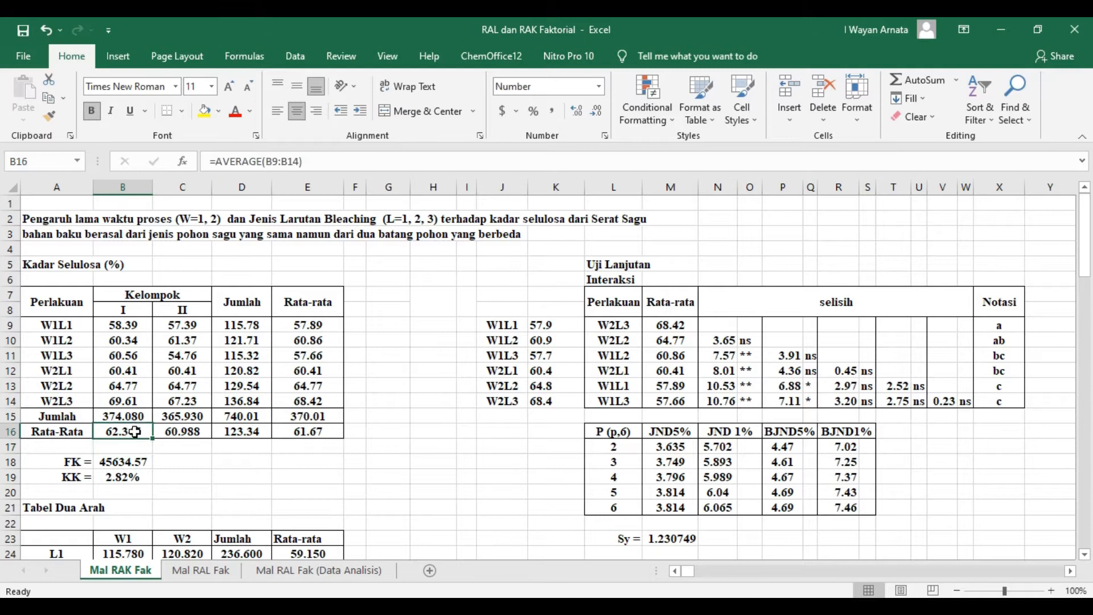
{"action": "left_click_drag", "start_coordinate": [142, 438], "coordinate": [169, 444]}
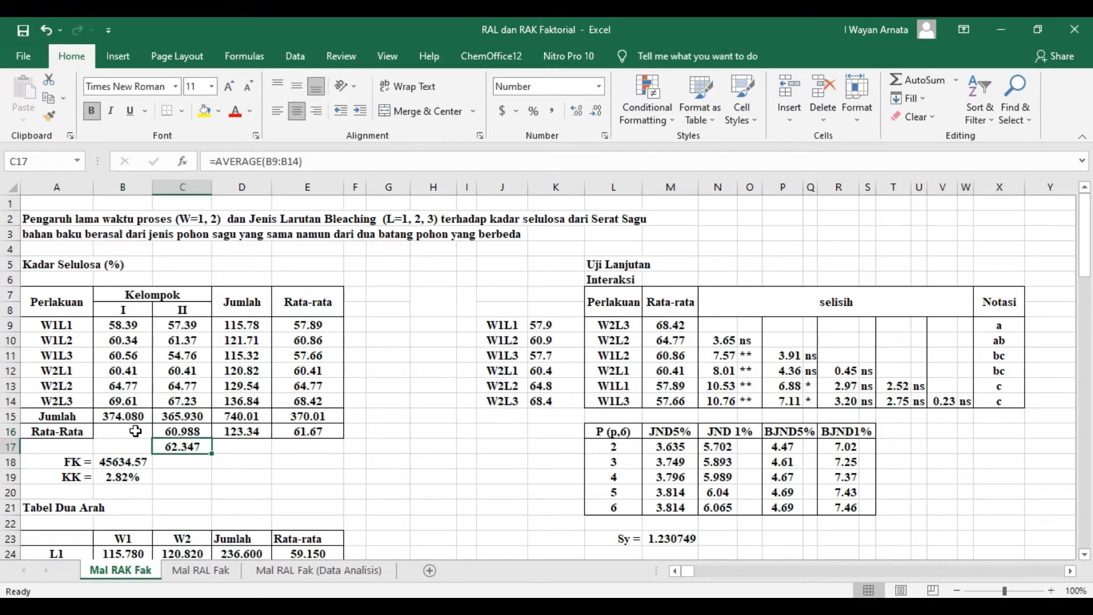
{"action": "key", "text": "ctrl+z"}
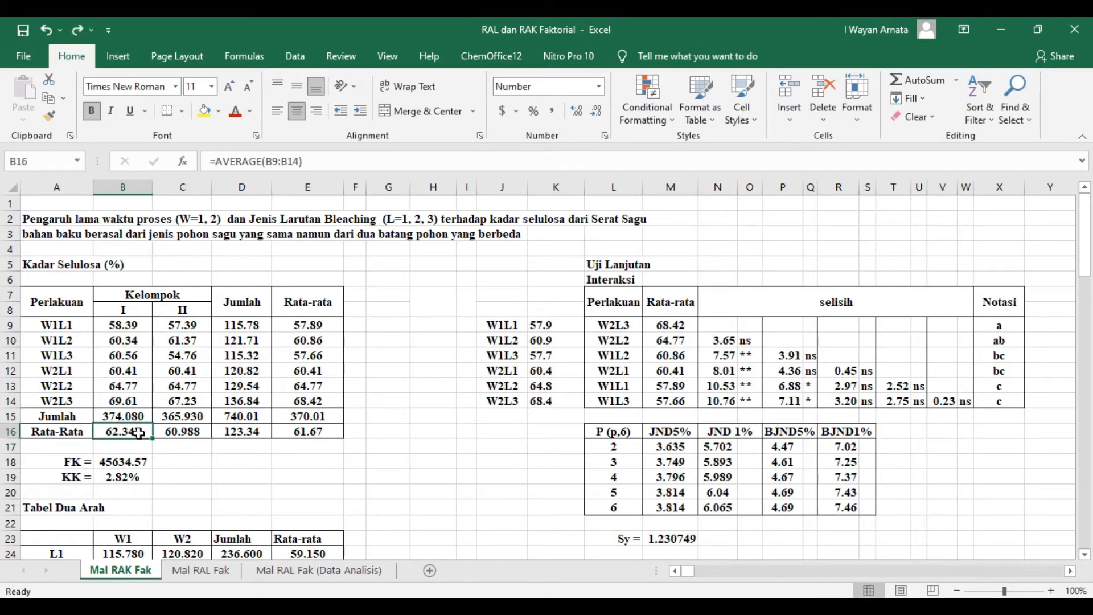
{"action": "left_click_drag", "start_coordinate": [154, 439], "coordinate": [210, 433]}
{"action": "left_click", "coordinate": [179, 433]}
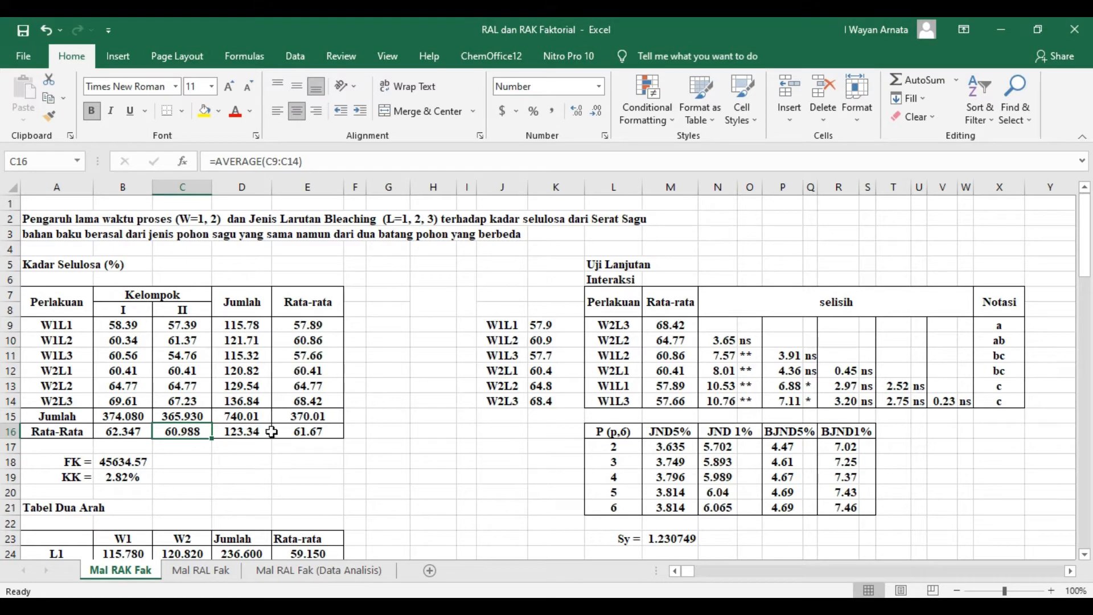
- Check which cells the grand total in D15 sums, and select the observations in B9:C14 to compare their total
{"action": "left_click", "coordinate": [243, 415]}
{"action": "left_click", "coordinate": [313, 162]}
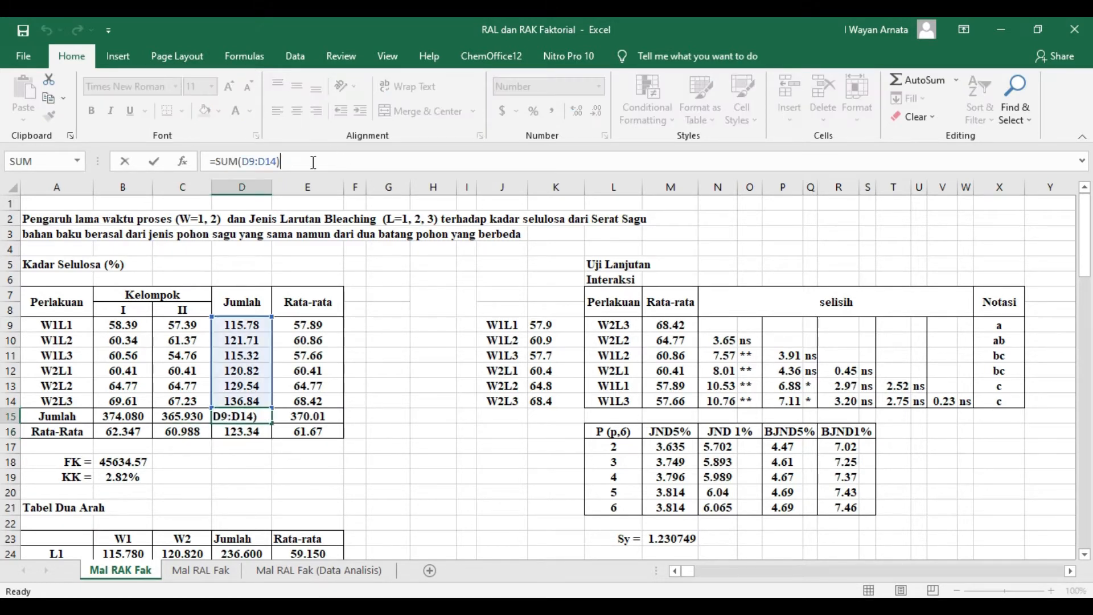
{"action": "left_click", "coordinate": [418, 345]}
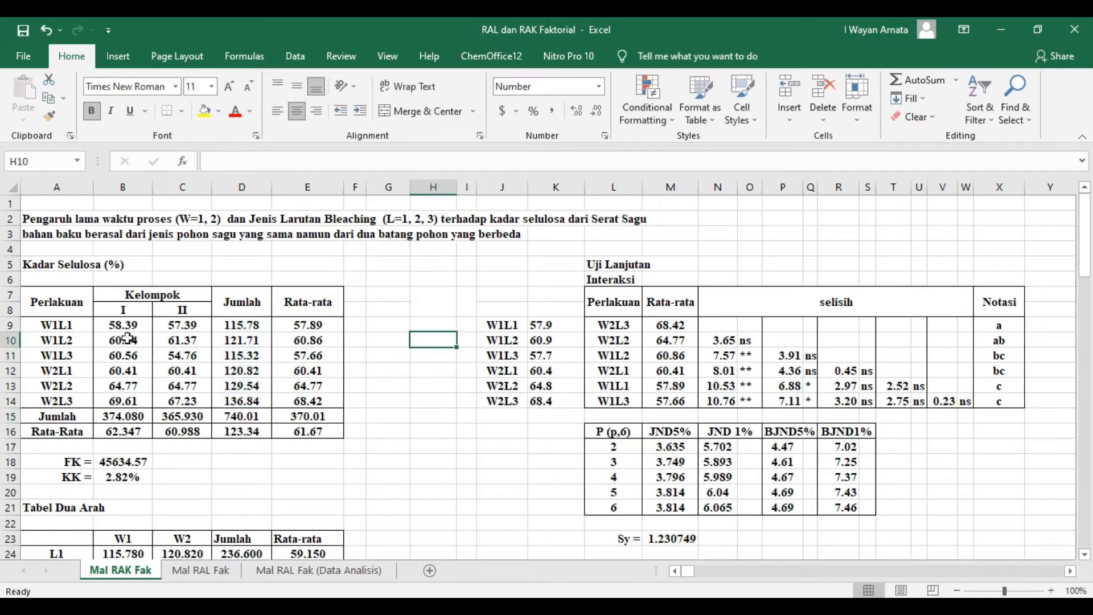
{"action": "left_click", "coordinate": [238, 412]}
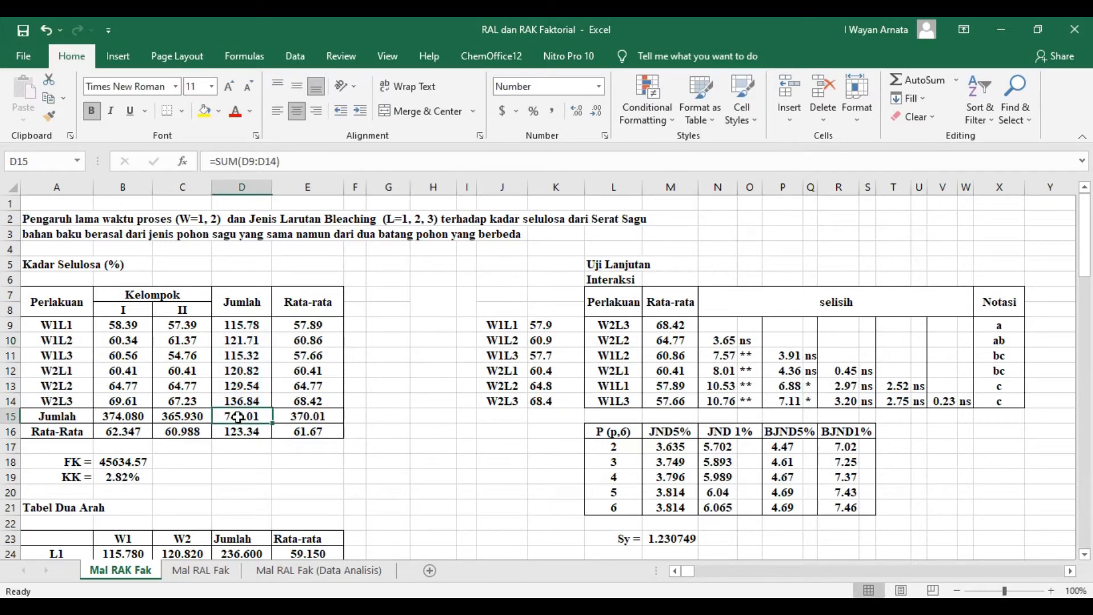
{"action": "left_click", "coordinate": [305, 160]}
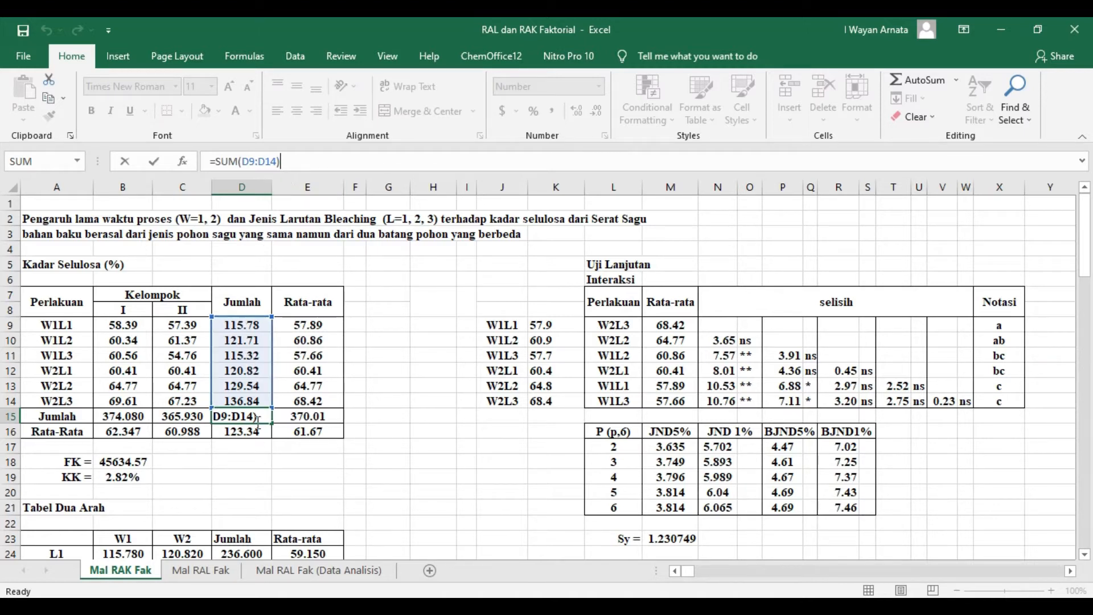
{"action": "key", "text": "Return"}
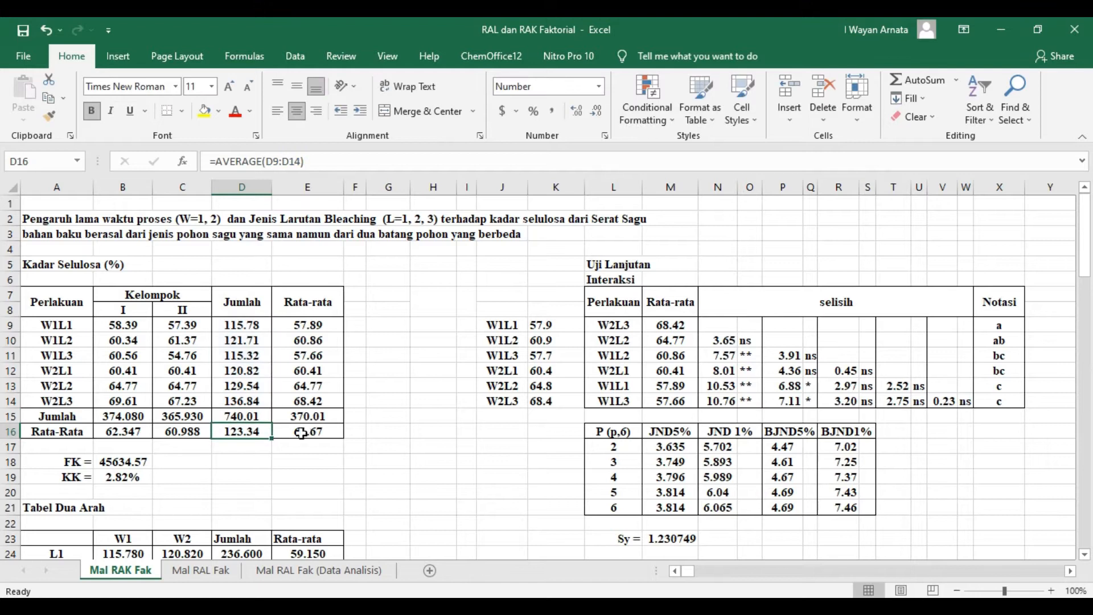
{"action": "left_click", "coordinate": [238, 415]}
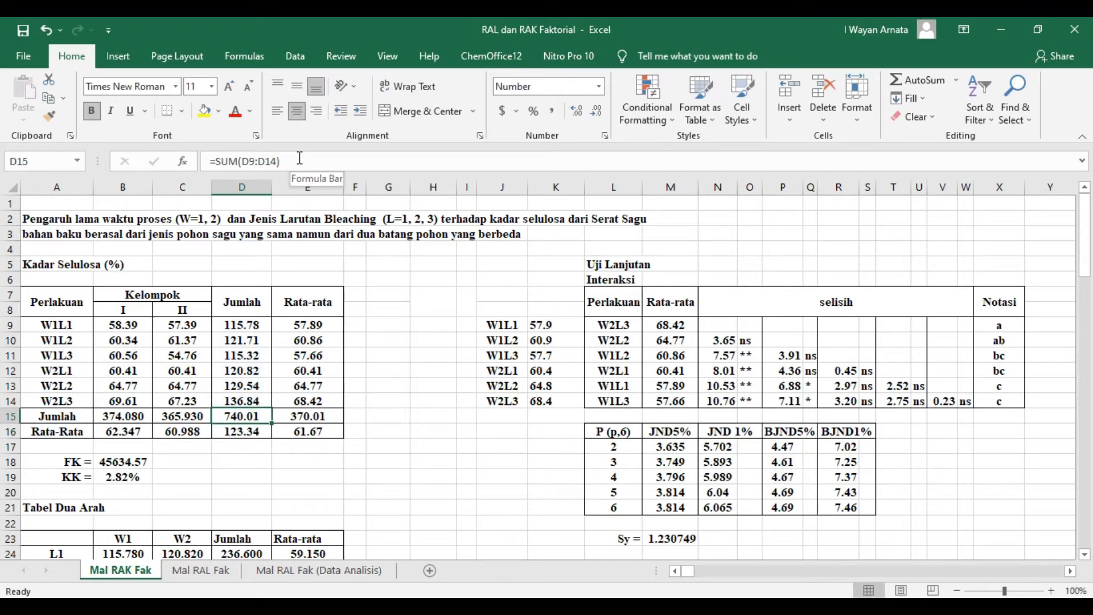
{"action": "left_click_drag", "start_coordinate": [111, 324], "coordinate": [177, 401]}
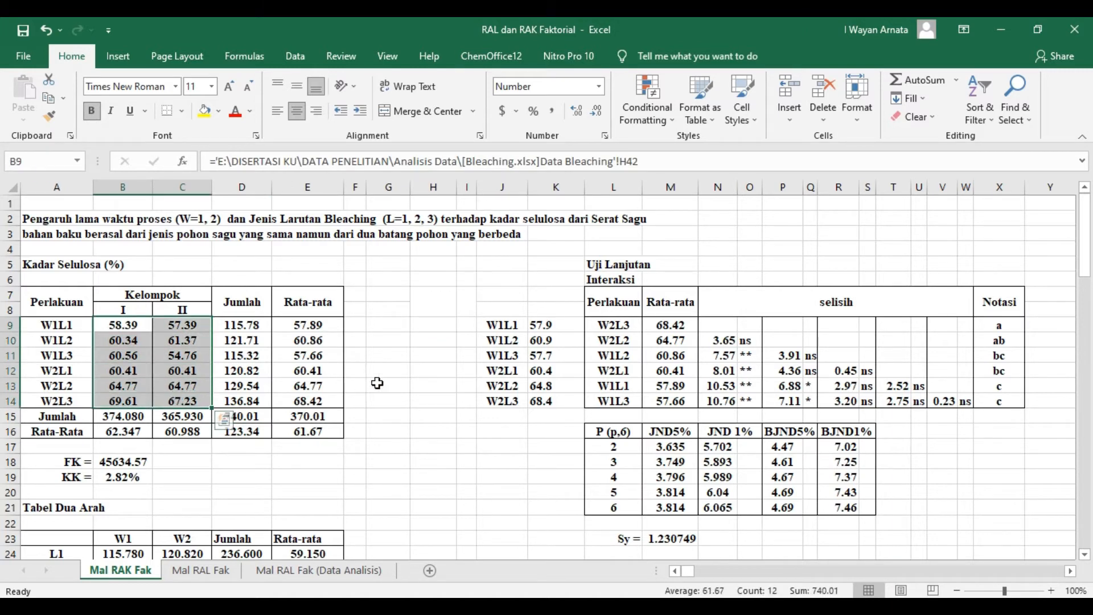
{"action": "left_click", "coordinate": [427, 385]}
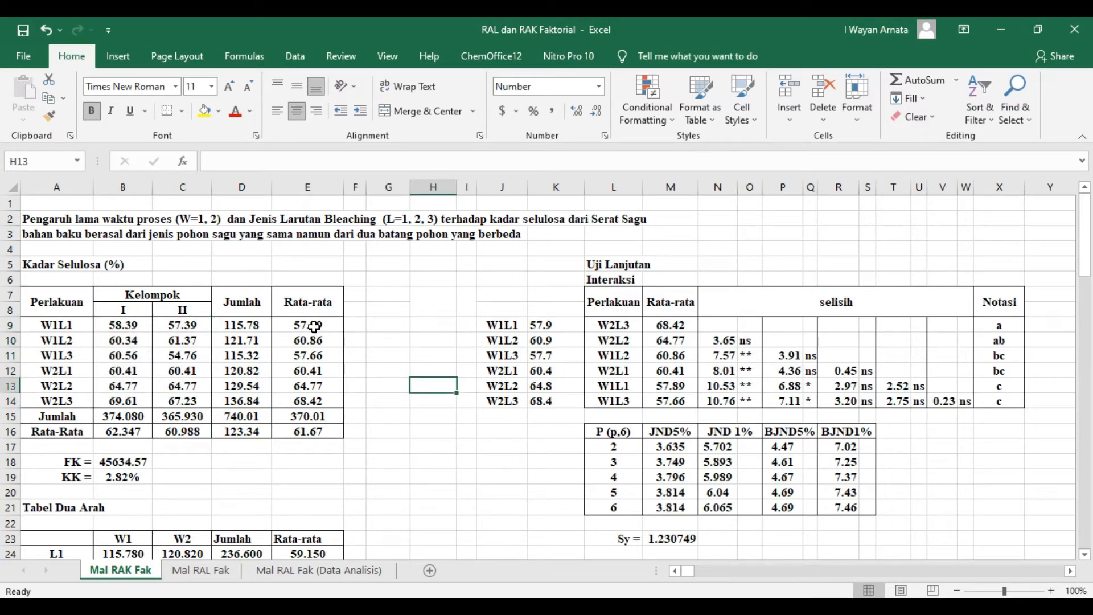
- Examine the cell range used by the overall average formula in E16
{"action": "left_click", "coordinate": [307, 433]}
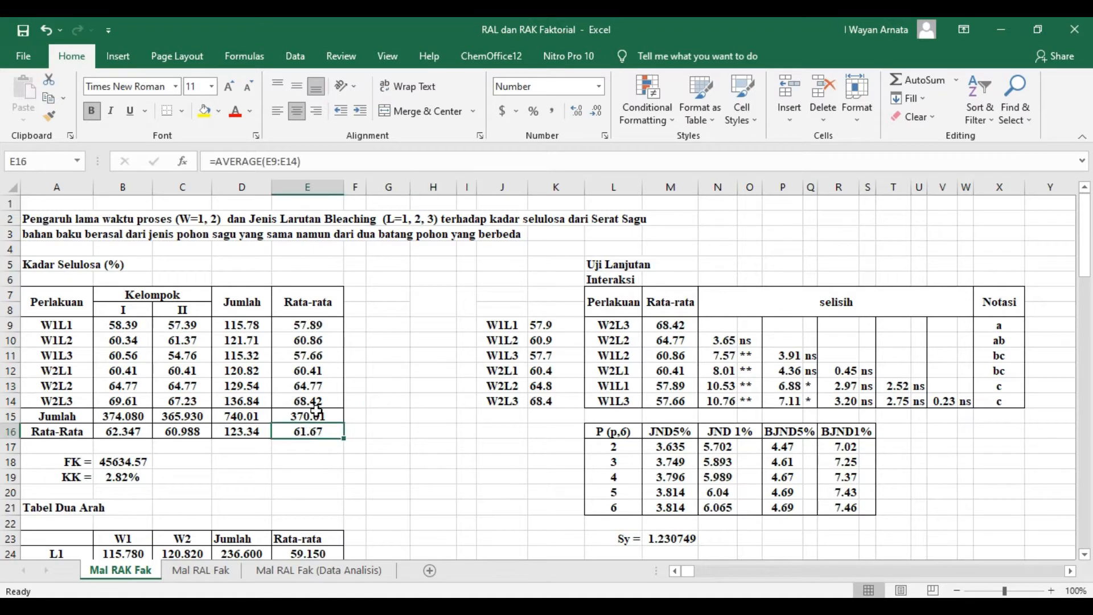
{"action": "left_click", "coordinate": [315, 164]}
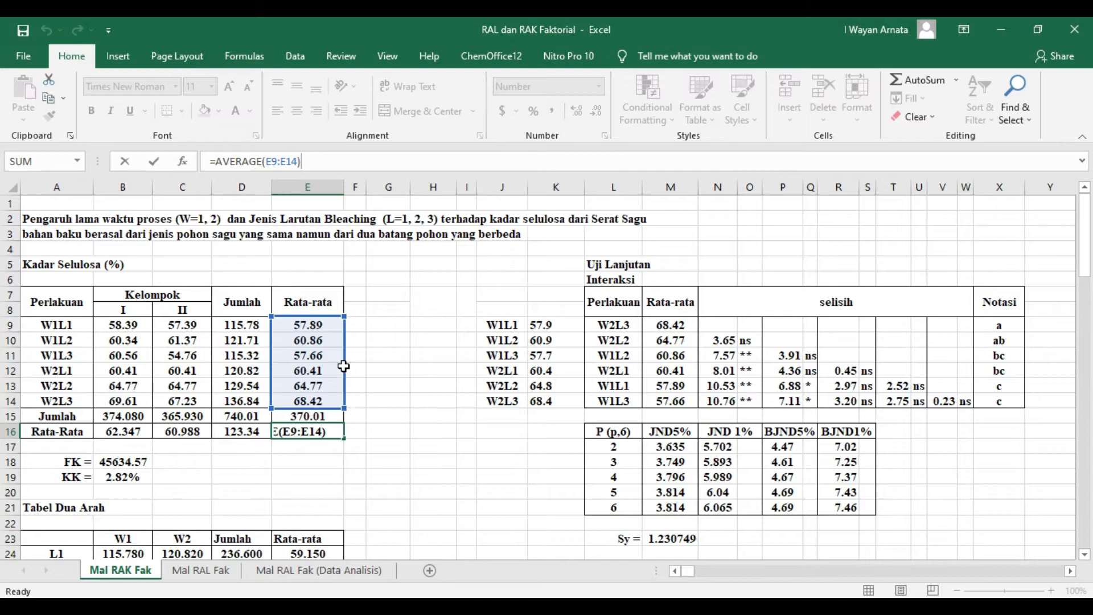
{"action": "key", "text": "Return"}
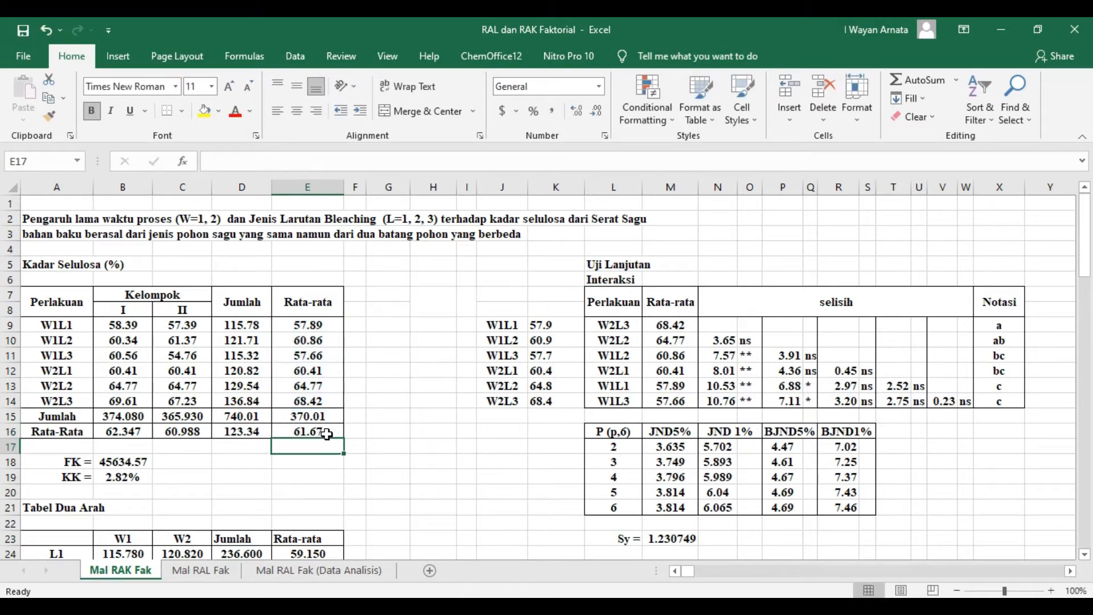
- Examine the layout of the Tabel Dua Arah, with its W1 and W2 column headings and L1 to L3 row labels
{"action": "left_click", "coordinate": [392, 451]}
{"action": "scroll", "coordinate": [399, 453], "scroll_direction": "down", "scroll_amount": 1}
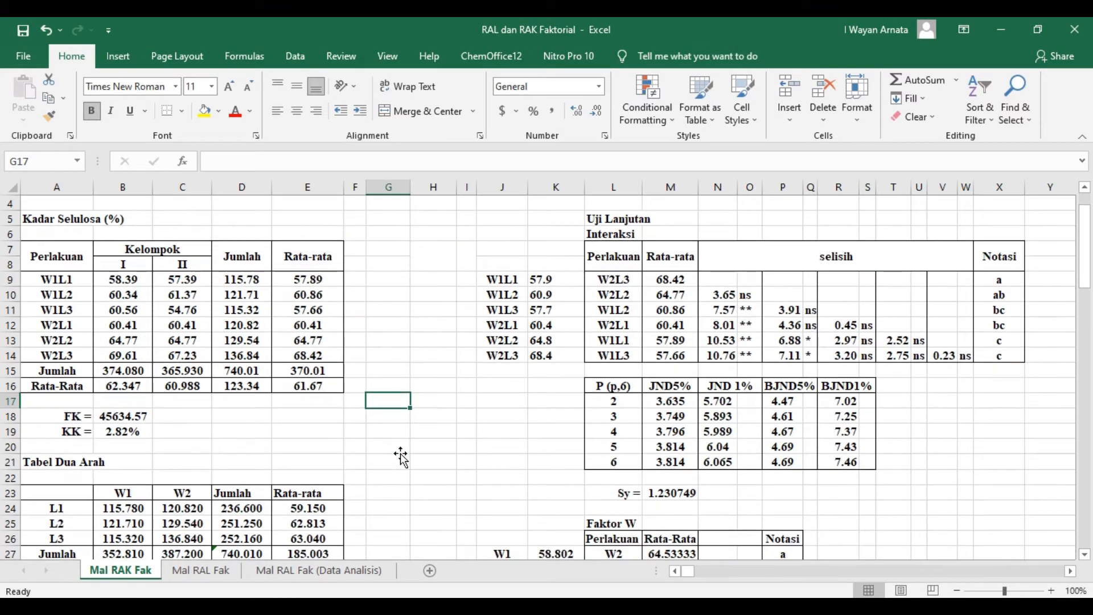
{"action": "scroll", "coordinate": [401, 456], "scroll_direction": "down", "scroll_amount": 1}
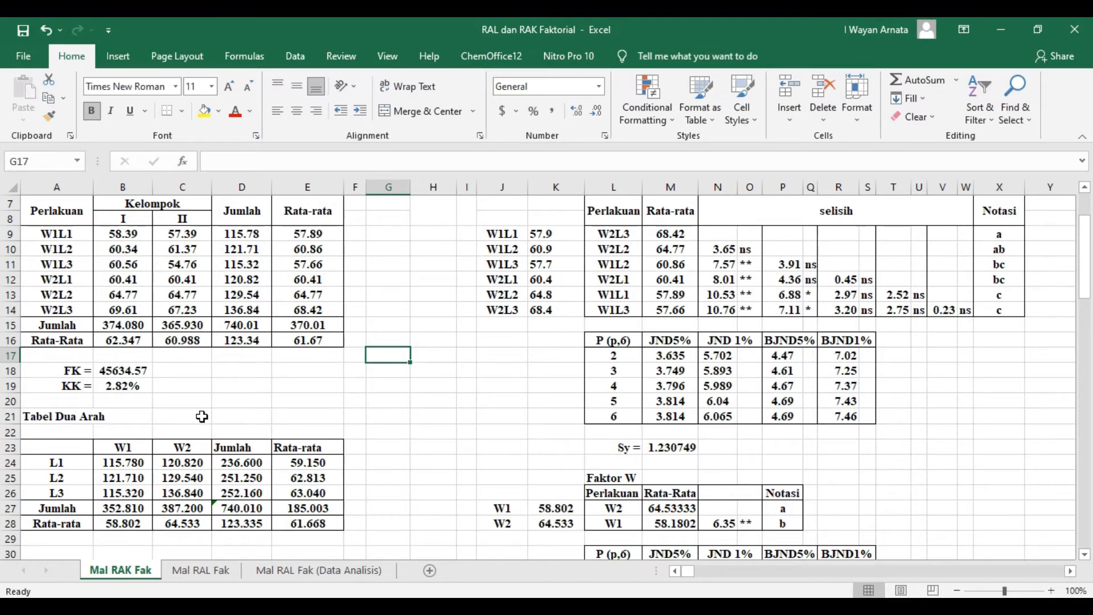
{"action": "scroll", "coordinate": [200, 417], "scroll_direction": "down", "scroll_amount": 1}
{"action": "scroll", "coordinate": [196, 392], "scroll_direction": "down", "scroll_amount": 1}
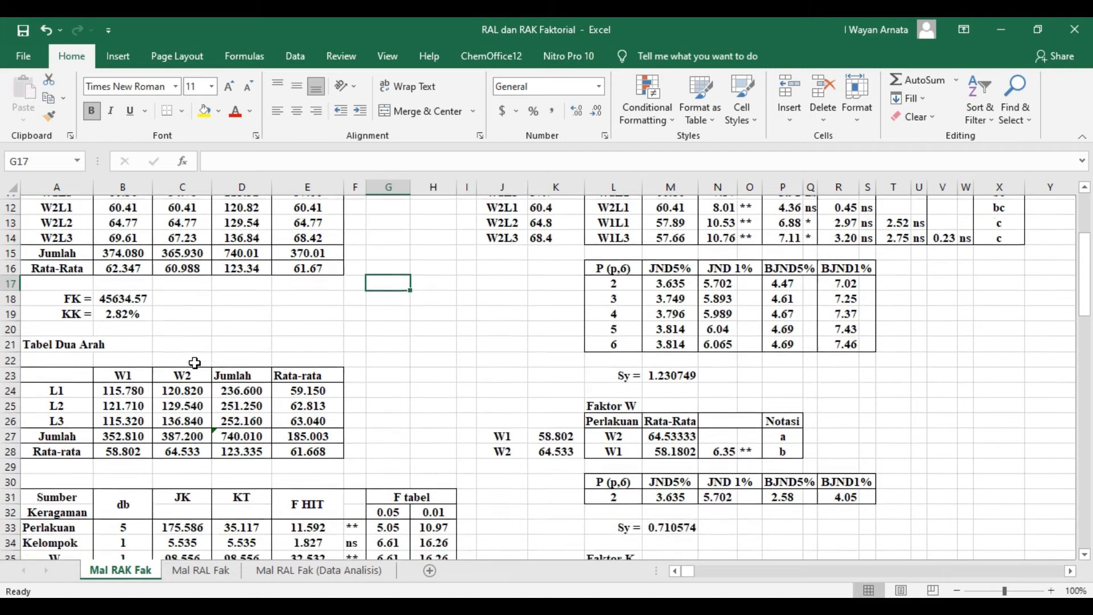
{"action": "scroll", "coordinate": [135, 370], "scroll_direction": "up", "scroll_amount": 1}
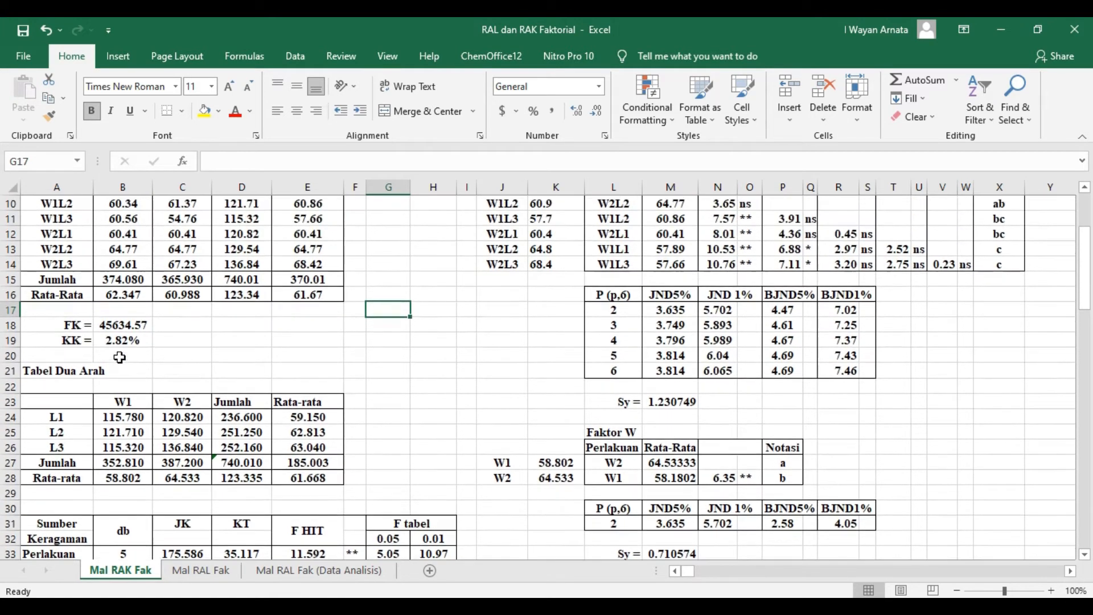
{"action": "left_click", "coordinate": [121, 403]}
{"action": "left_click", "coordinate": [186, 404]}
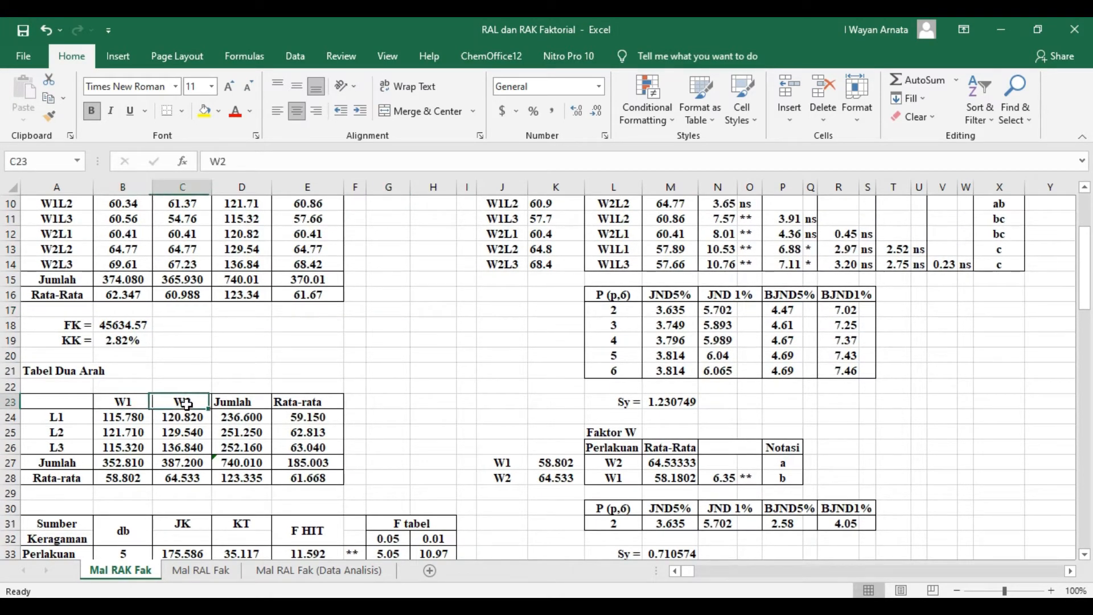
{"action": "left_click", "coordinate": [67, 418]}
{"action": "left_click", "coordinate": [68, 433]}
{"action": "left_click", "coordinate": [70, 447]}
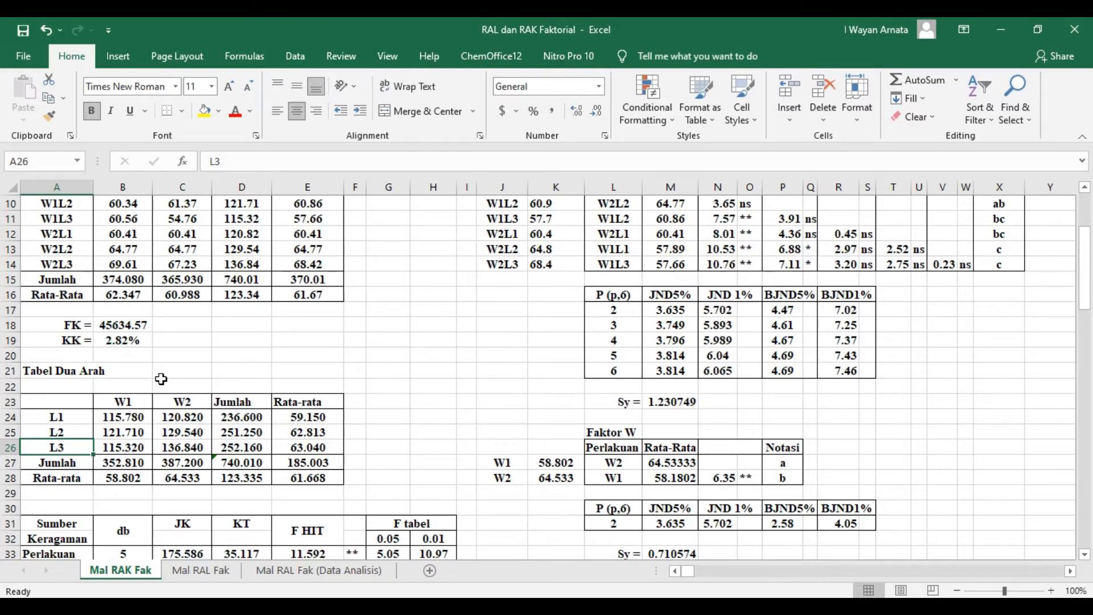
- Check which treatment totals B24 and B25 of the two-way table refer to, and select the block B24:C26
{"action": "scroll", "coordinate": [161, 378], "scroll_direction": "up", "scroll_amount": 1}
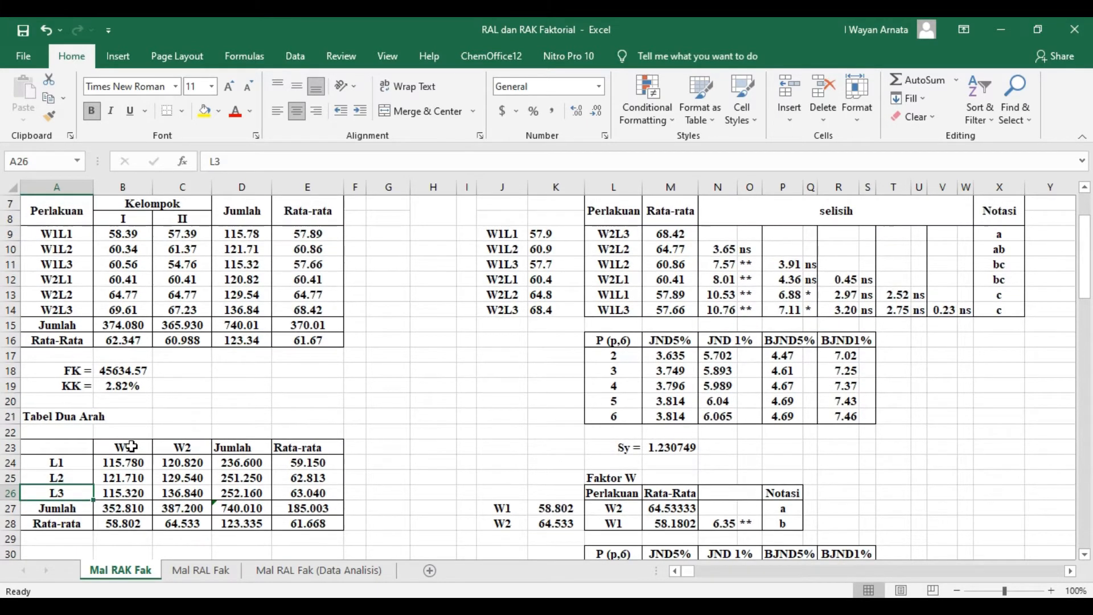
{"action": "left_click", "coordinate": [121, 461]}
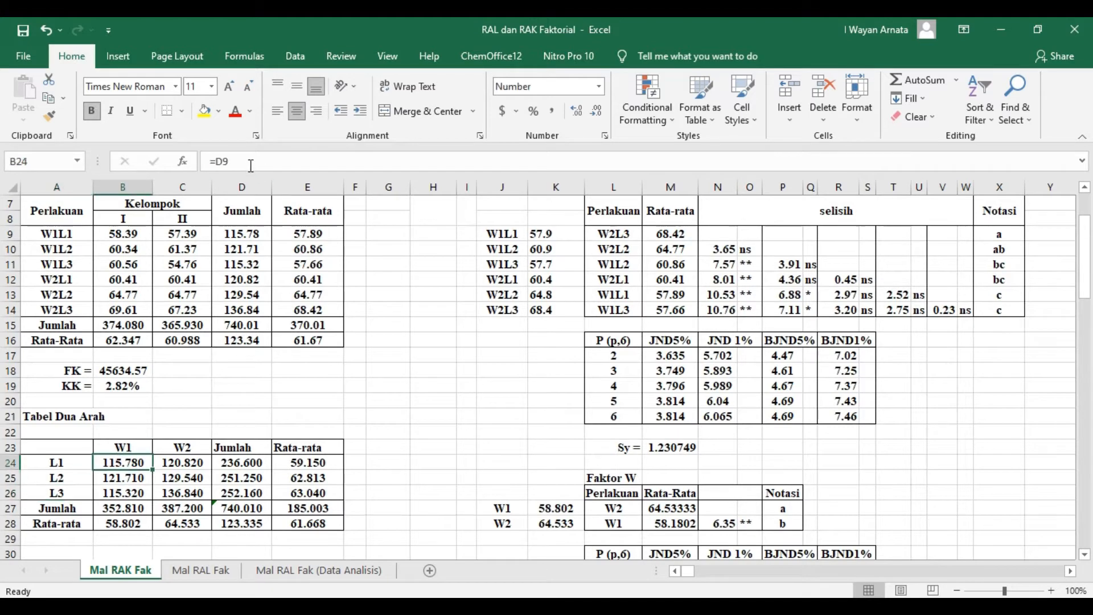
{"action": "left_click", "coordinate": [250, 165]}
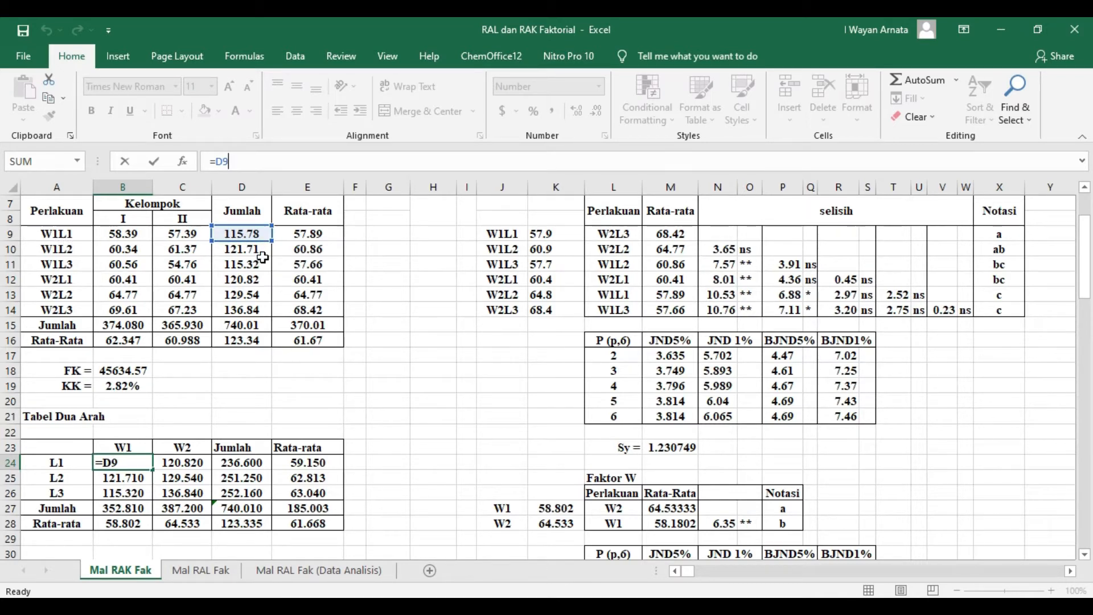
{"action": "left_click", "coordinate": [414, 401]}
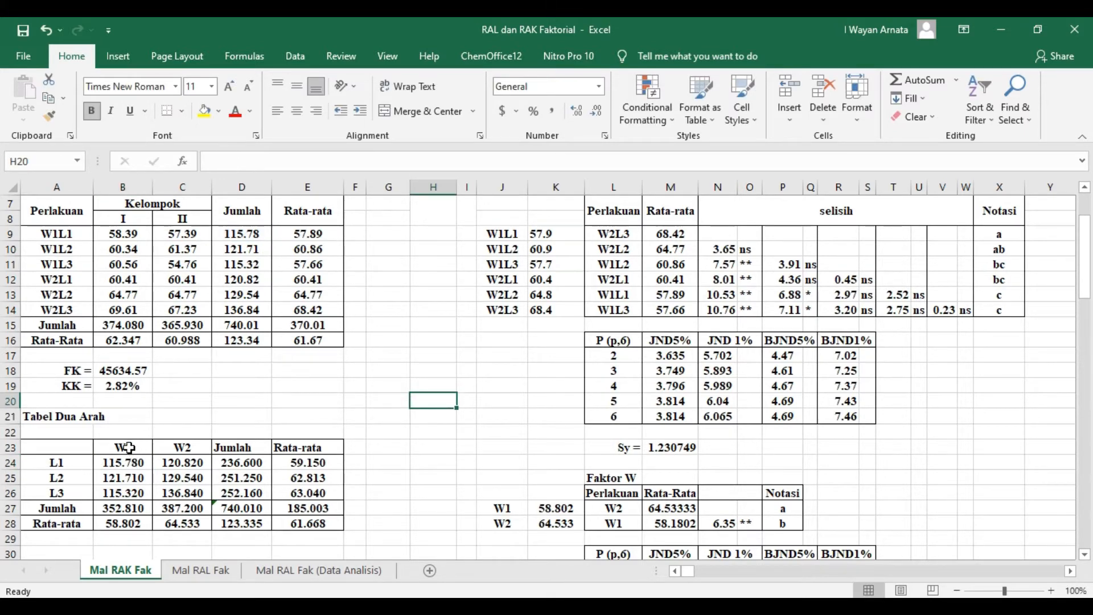
{"action": "left_click", "coordinate": [132, 478]}
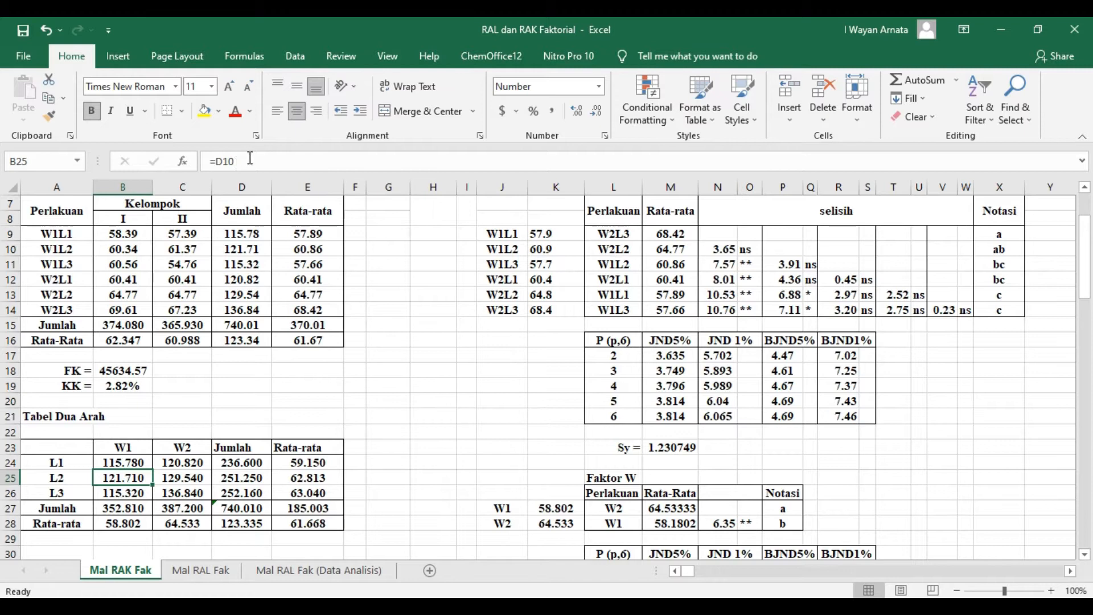
{"action": "key", "text": "F2"}
{"action": "left_click", "coordinate": [434, 405]}
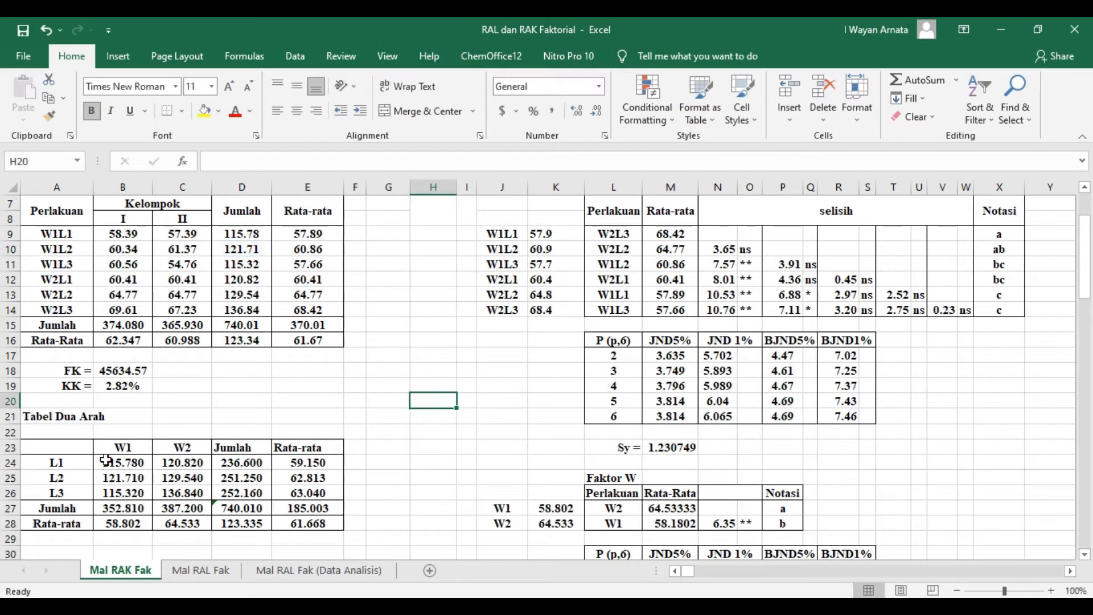
{"action": "left_click_drag", "start_coordinate": [137, 461], "coordinate": [180, 493]}
{"action": "left_click", "coordinate": [426, 401]}
- Total the L1 row of the two-way table with =SUM(B24:C24), copy the formula down to L3, and save the workbook
{"action": "scroll", "coordinate": [310, 394], "scroll_direction": "down", "scroll_amount": 2}
{"action": "left_click", "coordinate": [248, 371]}
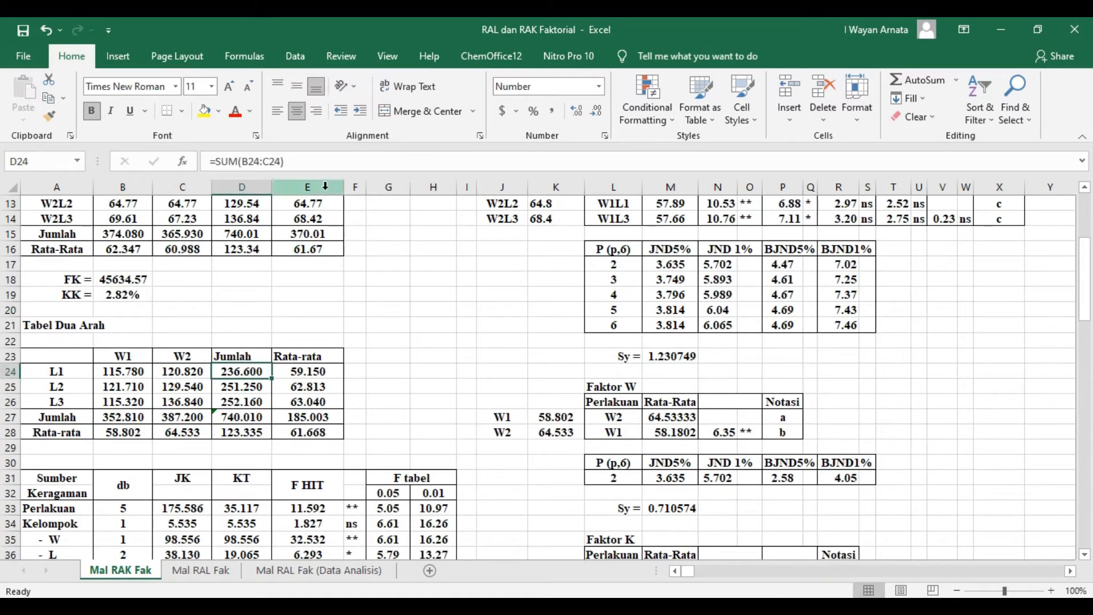
{"action": "left_click", "coordinate": [306, 156]}
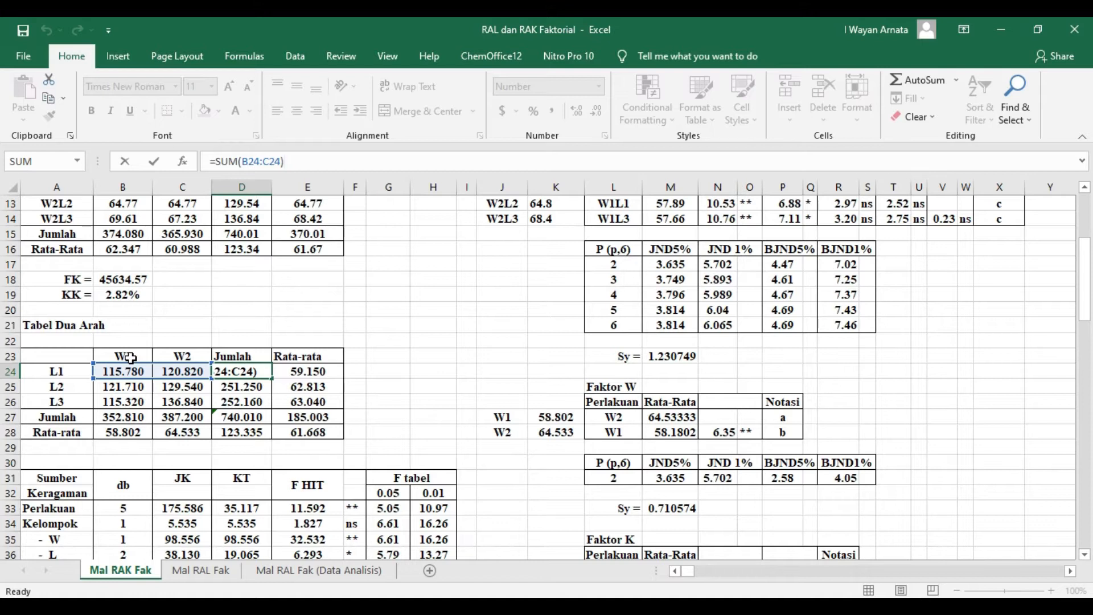
{"action": "key", "text": "Return"}
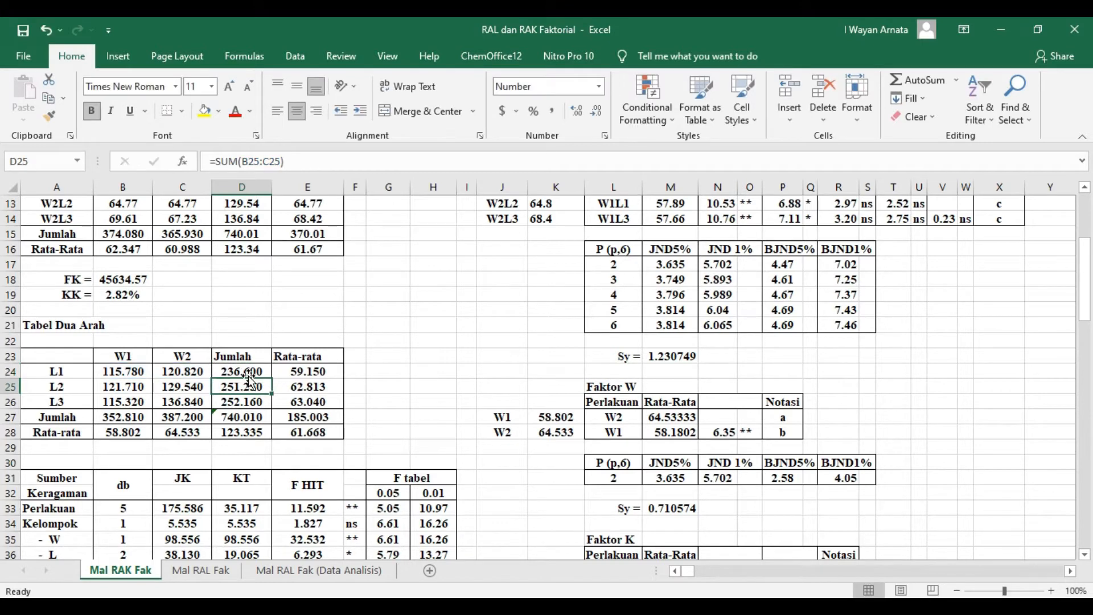
{"action": "left_click", "coordinate": [254, 373]}
{"action": "left_click_drag", "start_coordinate": [272, 377], "coordinate": [273, 406]}
{"action": "left_click", "coordinate": [427, 383]}
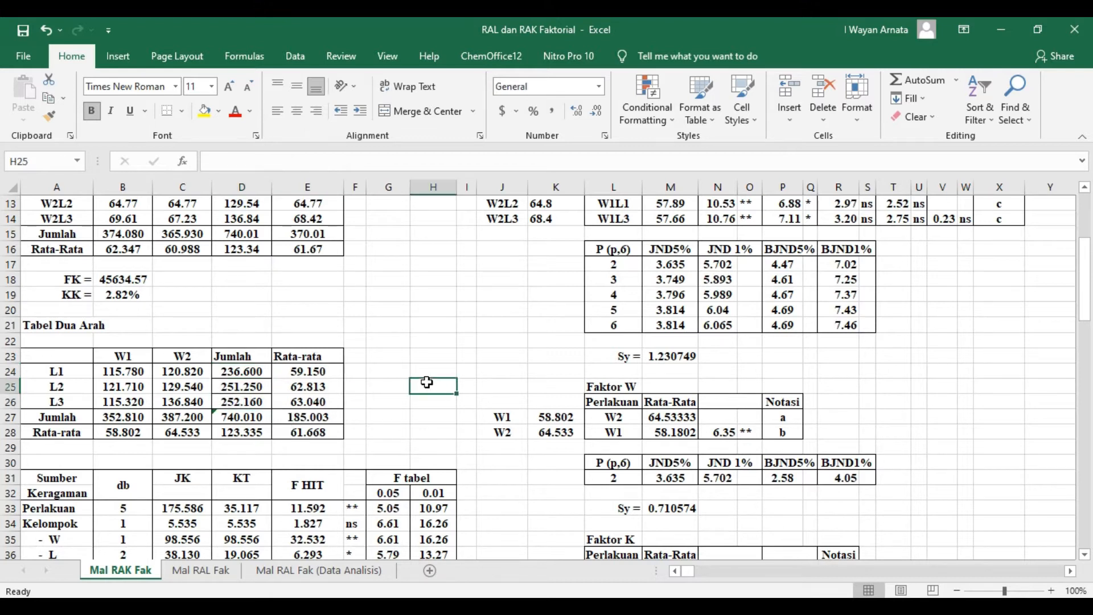
{"action": "key", "text": "ctrl+s"}
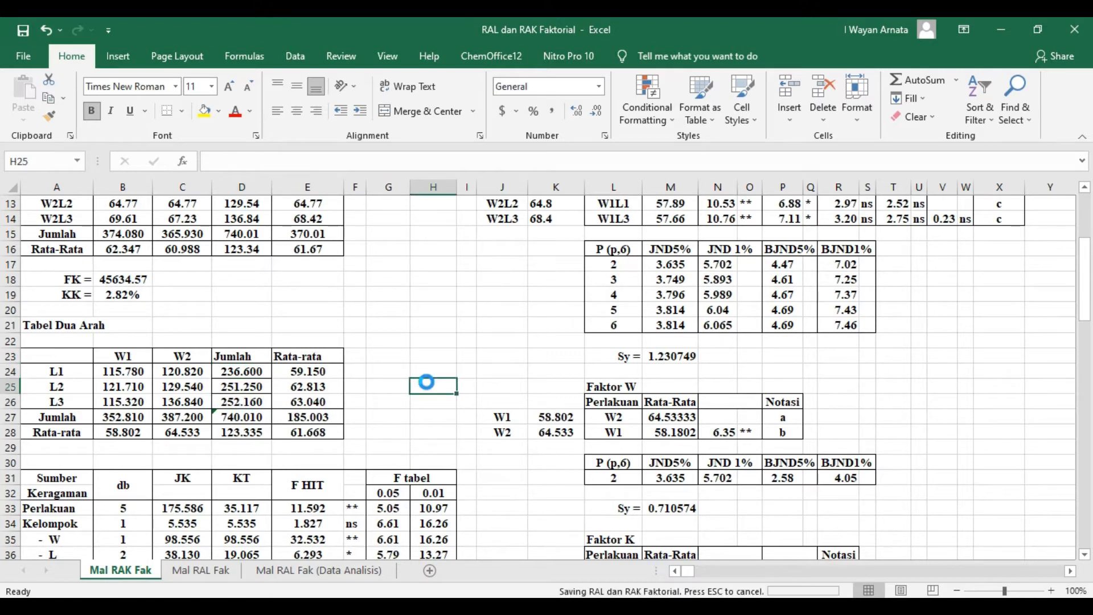
{"action": "left_click", "coordinate": [399, 340]}
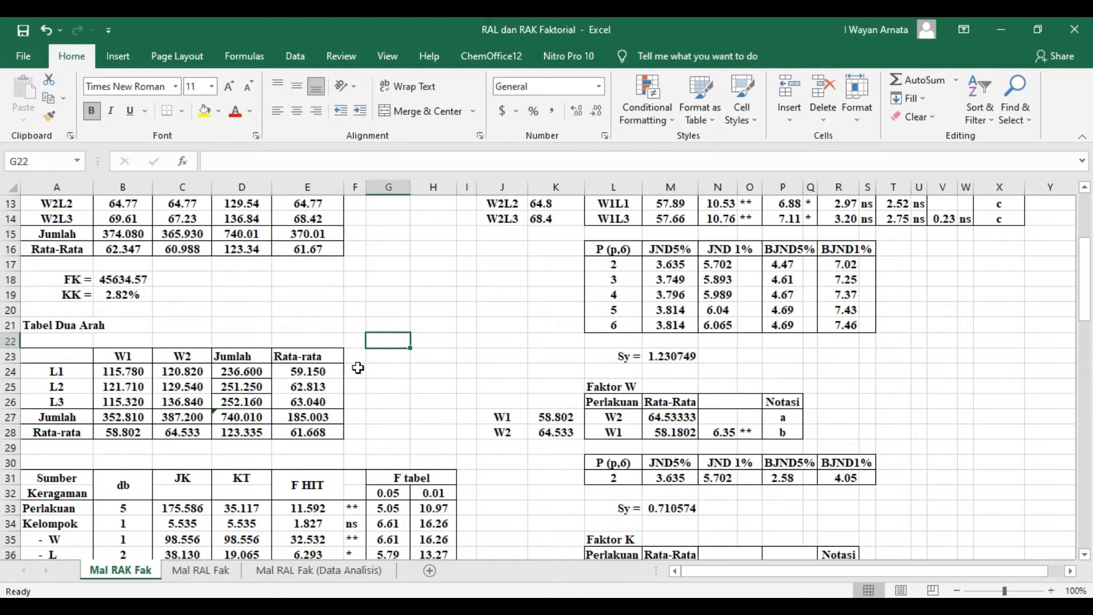
- Try copying the L1 average formula =D24/4 down to the L3 row of the two-way table, and undo the fill
{"action": "left_click", "coordinate": [301, 371]}
{"action": "left_click", "coordinate": [282, 163]}
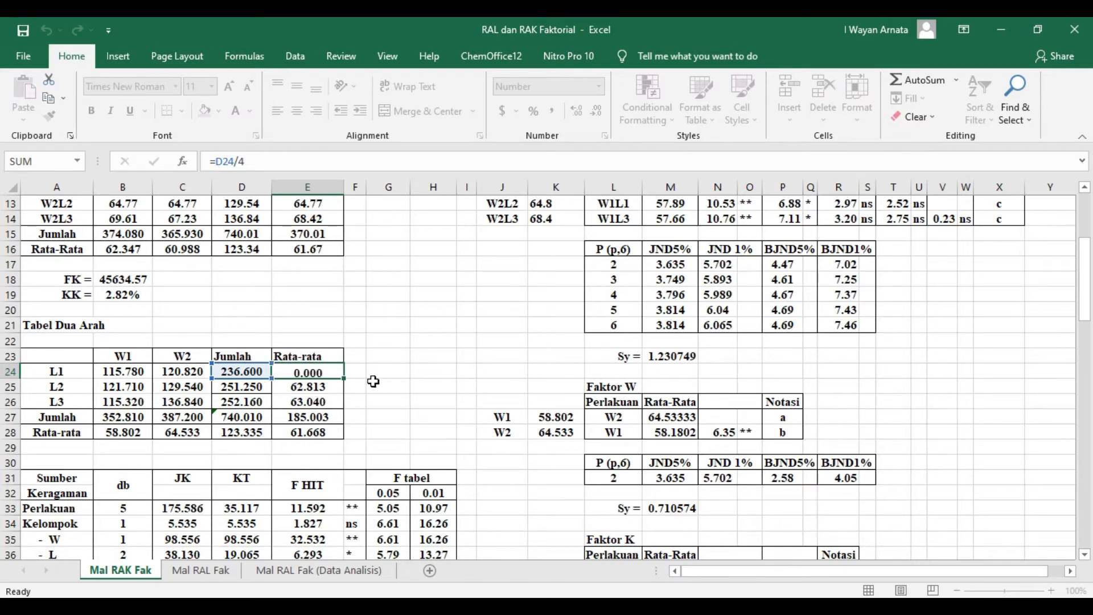
{"action": "key", "text": "Return"}
{"action": "left_click", "coordinate": [328, 371]}
{"action": "left_click_drag", "start_coordinate": [345, 381], "coordinate": [346, 405]}
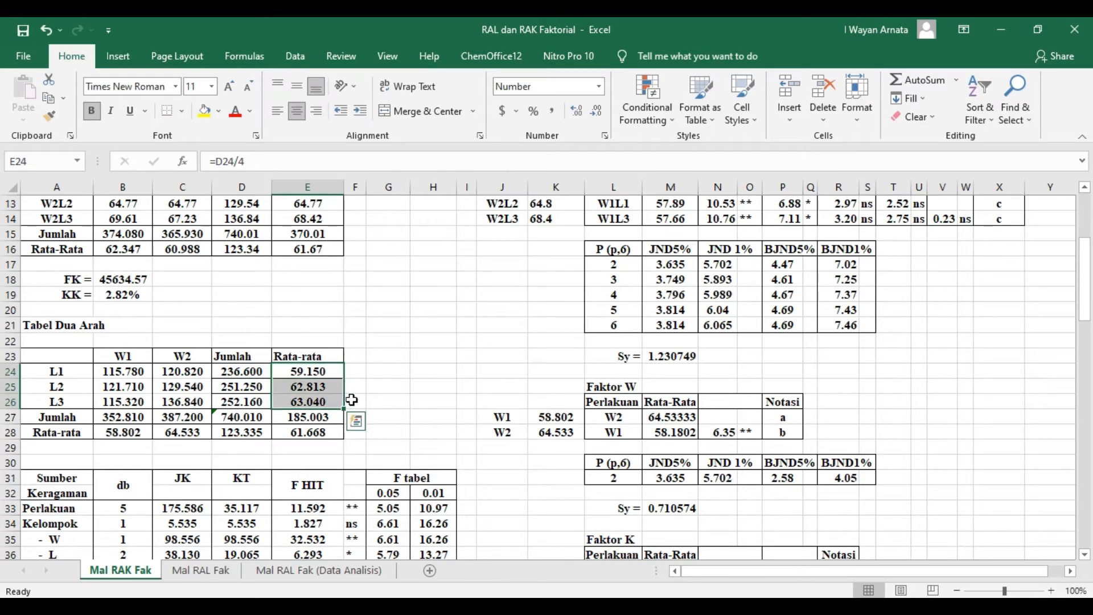
{"action": "left_click", "coordinate": [421, 376]}
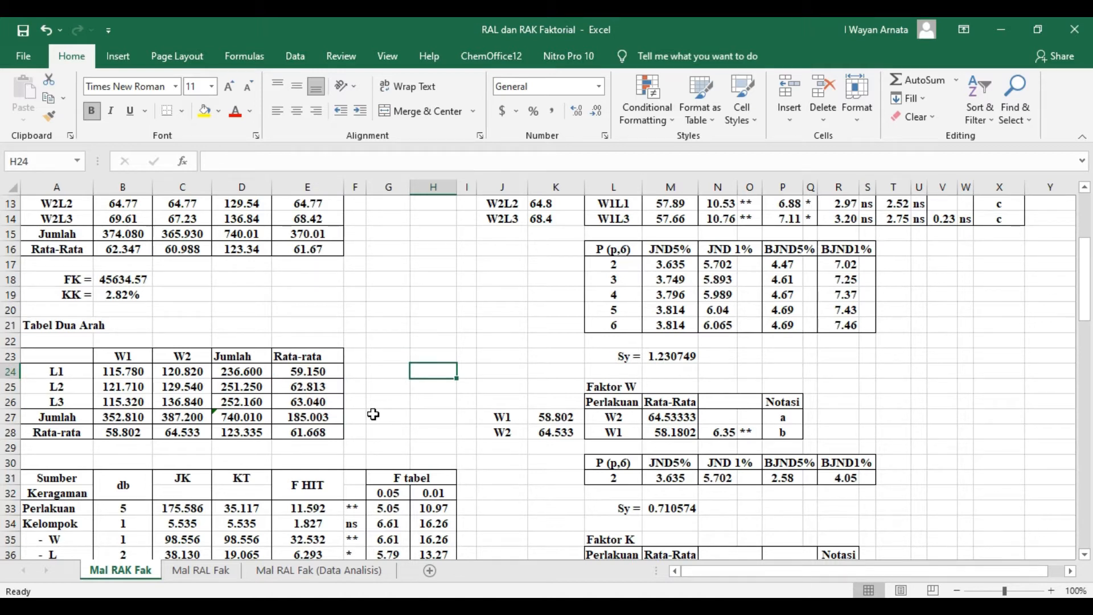
{"action": "key", "text": "ctrl+z"}
{"action": "left_click", "coordinate": [377, 403]}
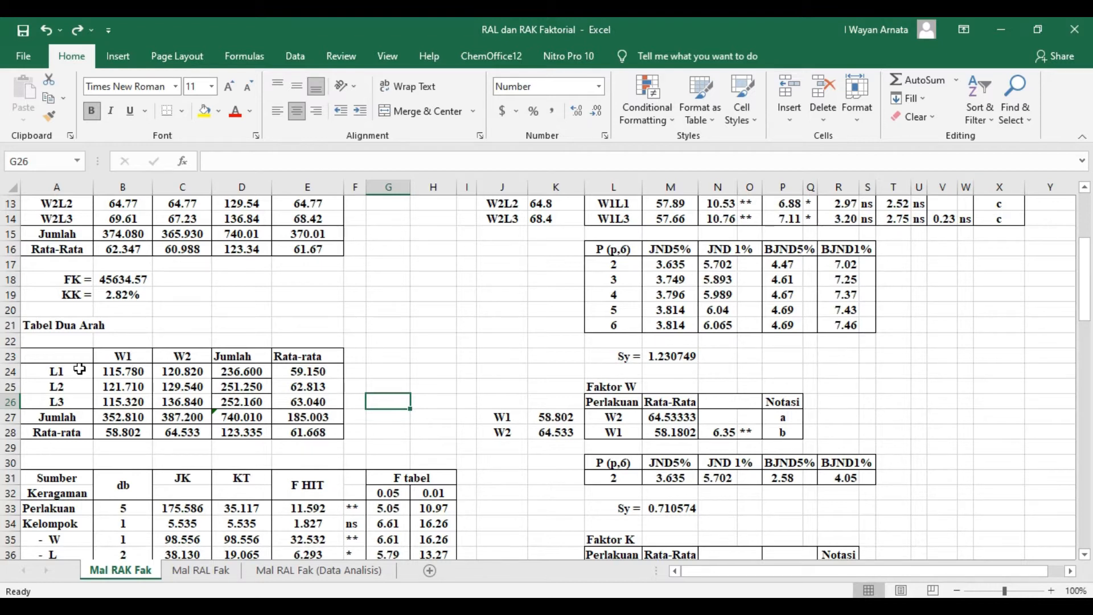
- Compute the W1 total with =SUM(B24:B26) and average with =B27/6, and copy both formulas across to W2
{"action": "left_click", "coordinate": [126, 419]}
{"action": "left_click", "coordinate": [307, 160]}
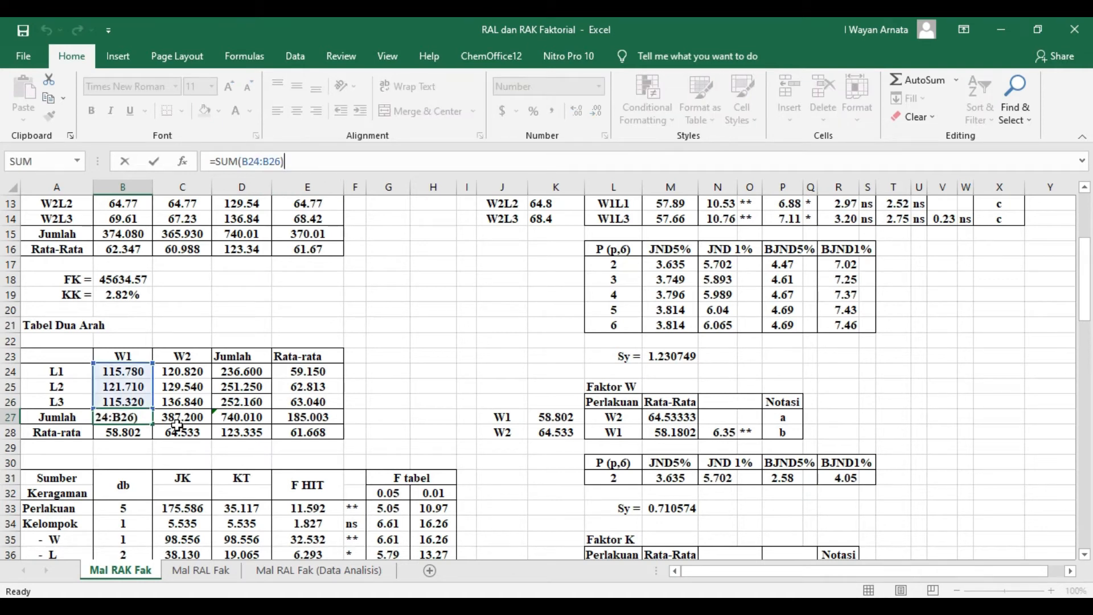
{"action": "key", "text": "Return"}
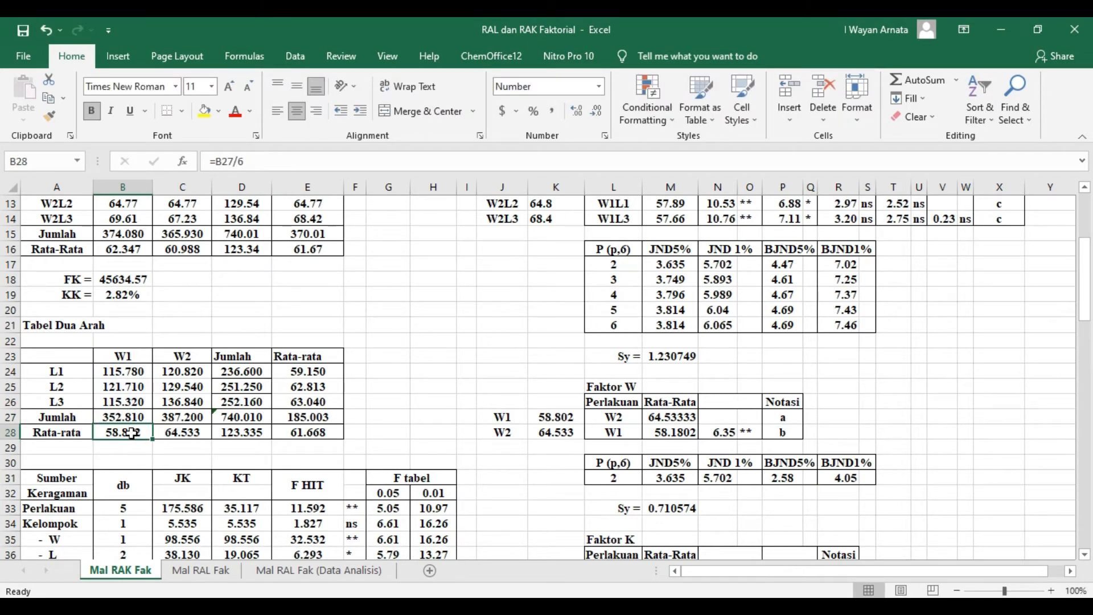
{"action": "left_click", "coordinate": [273, 160]}
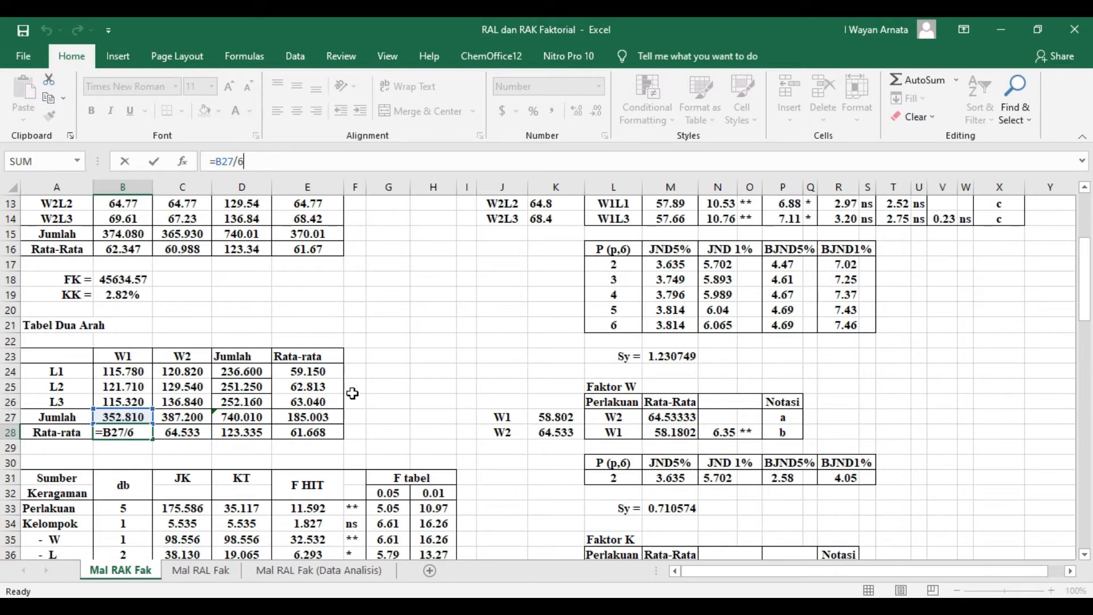
{"action": "key", "text": "Return"}
{"action": "left_click_drag", "start_coordinate": [143, 418], "coordinate": [206, 438]}
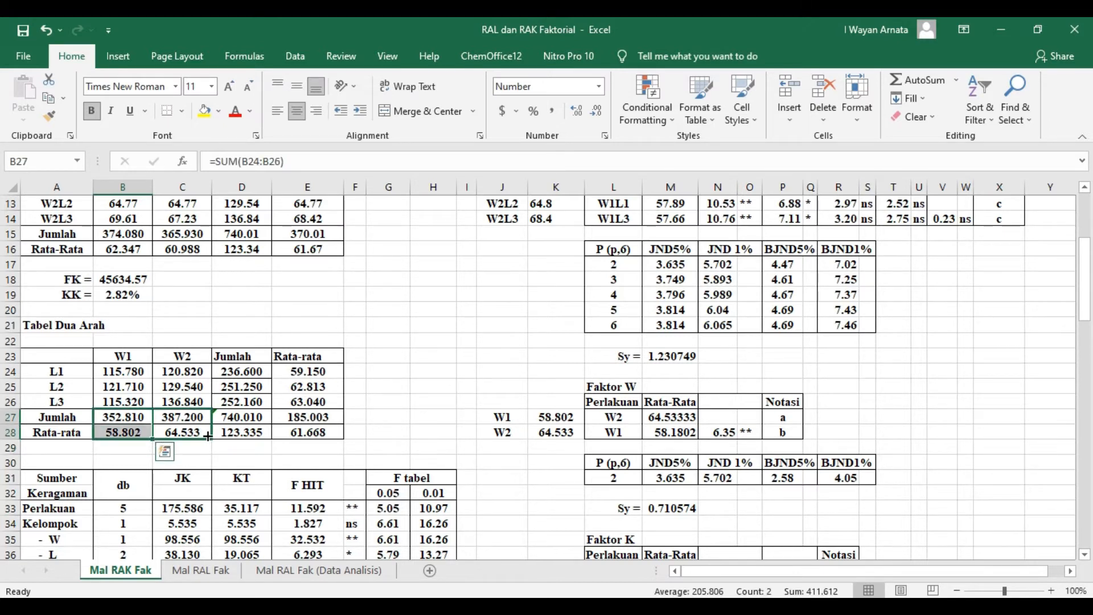
{"action": "left_click", "coordinate": [418, 374]}
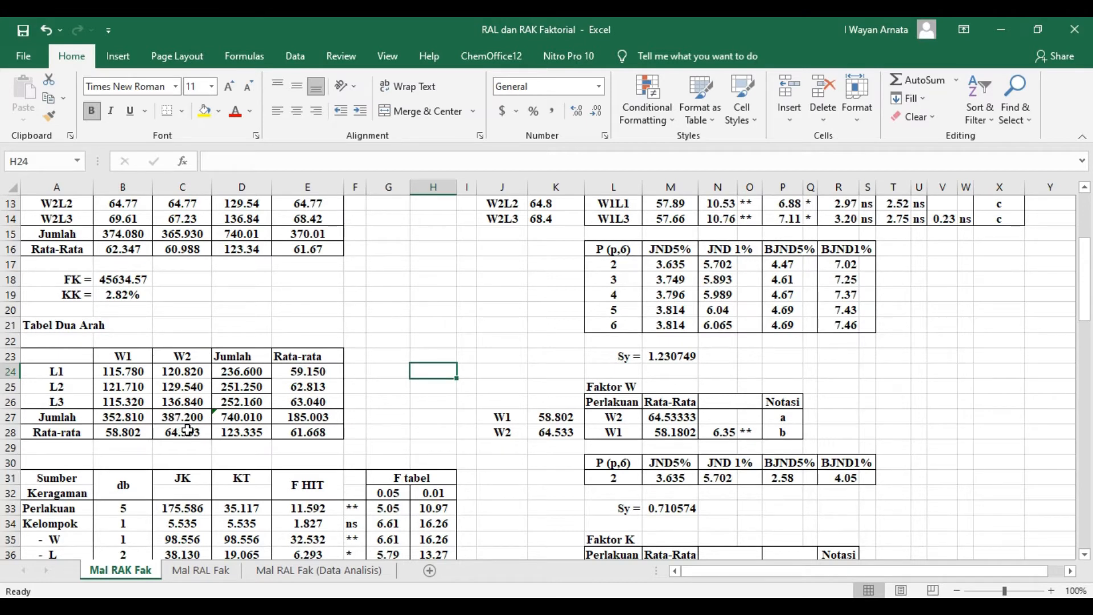
- Check which cells the two-way table's grand total in D27 sums, and compare it with the grand total in D15
{"action": "left_click", "coordinate": [239, 419]}
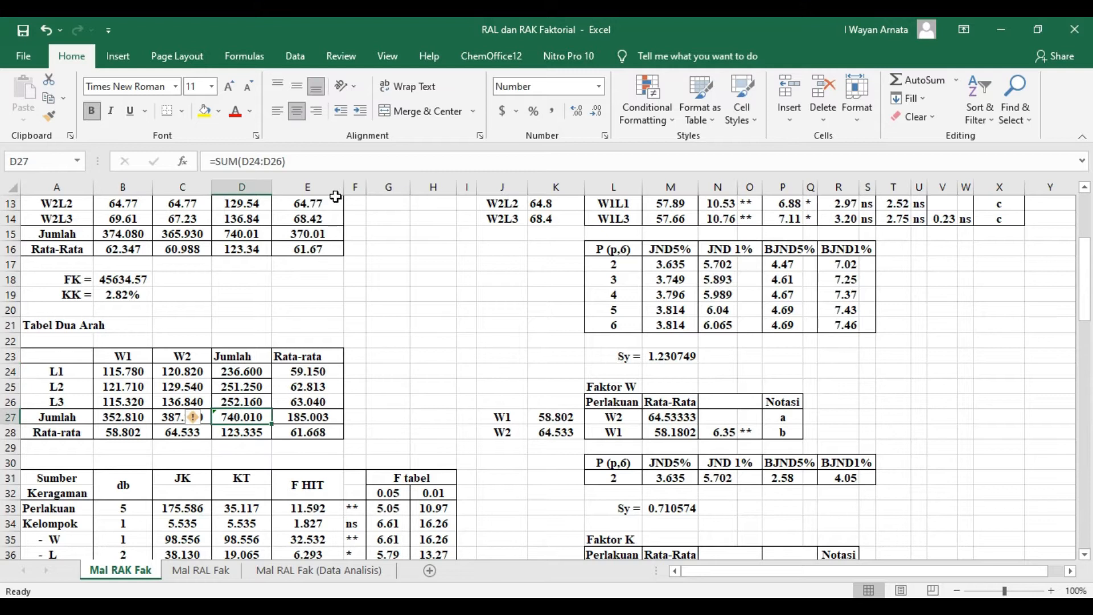
{"action": "left_click", "coordinate": [308, 161]}
{"action": "left_click", "coordinate": [407, 357]}
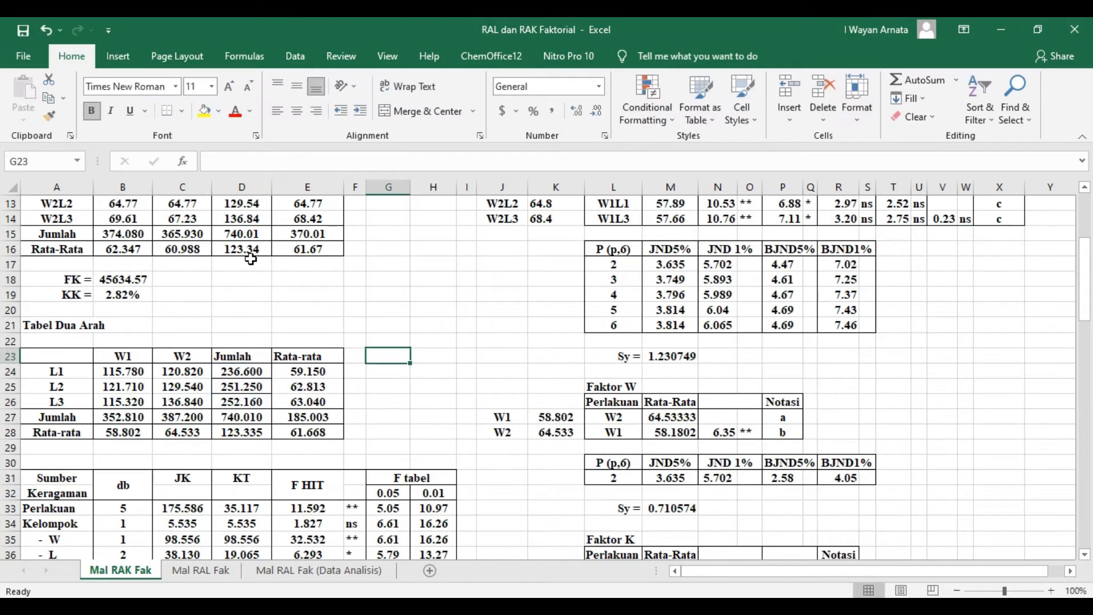
{"action": "left_click", "coordinate": [237, 233]}
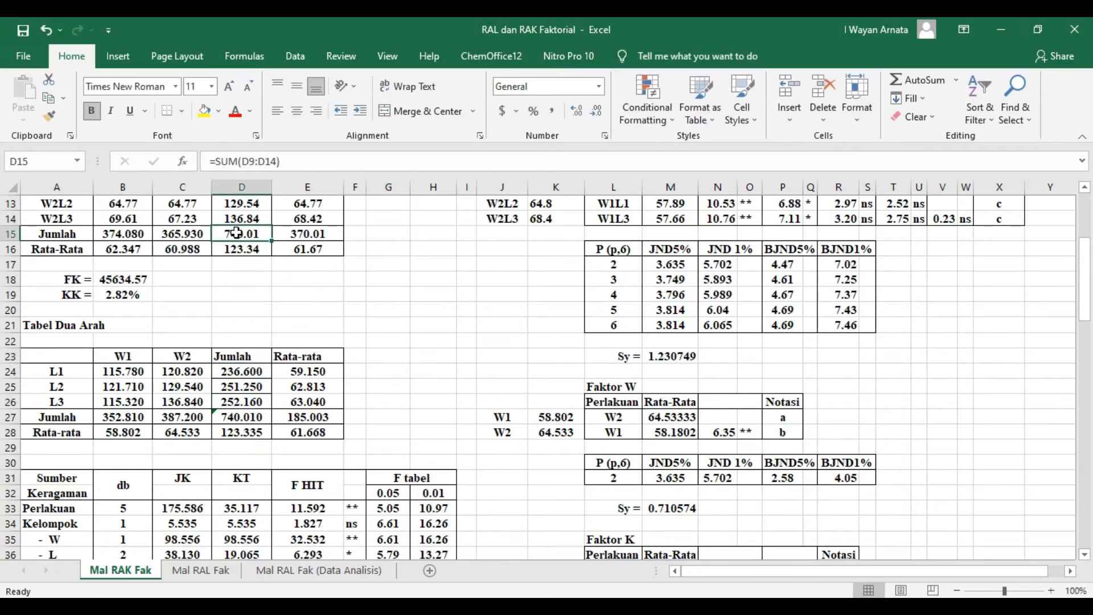
- Check the cell range of the overall average formula in E28, and compare it with the overall average in E16
{"action": "left_click", "coordinate": [301, 433]}
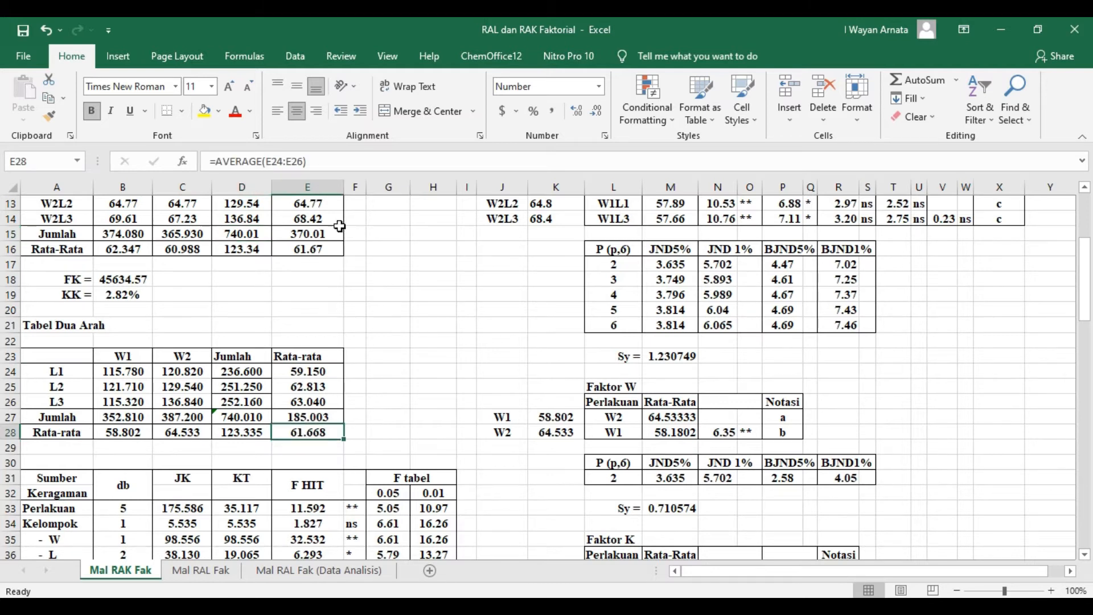
{"action": "left_click", "coordinate": [325, 160]}
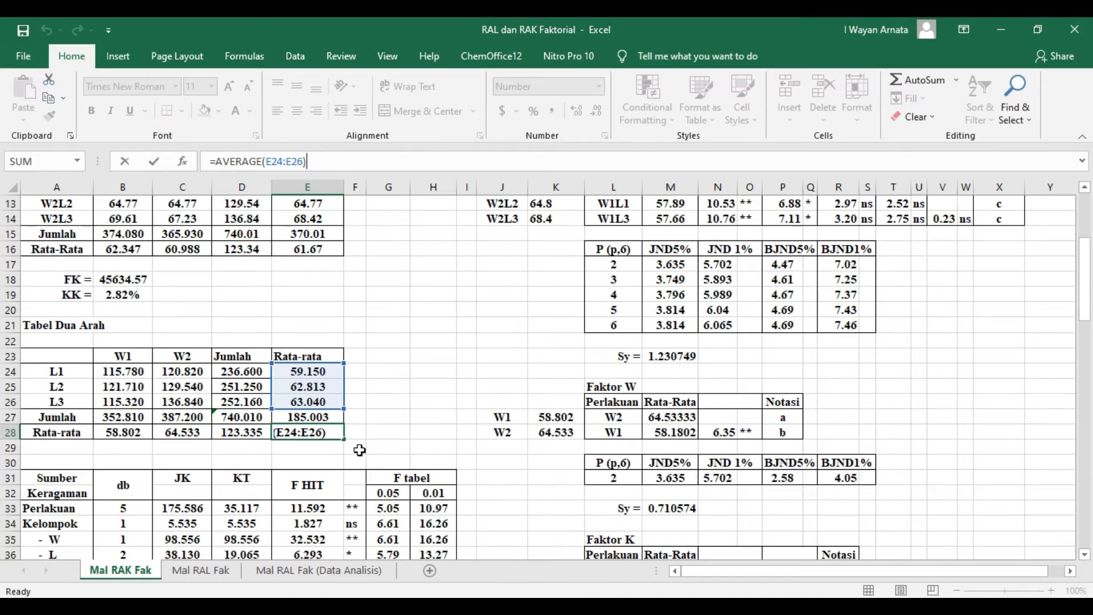
{"action": "key", "text": "Return"}
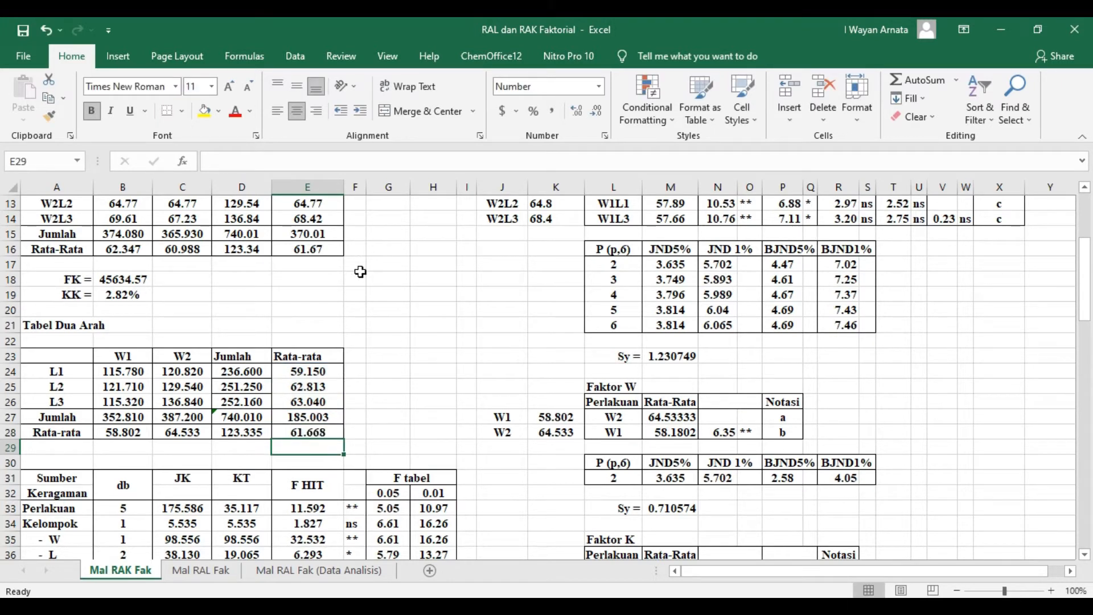
{"action": "left_click", "coordinate": [322, 249]}
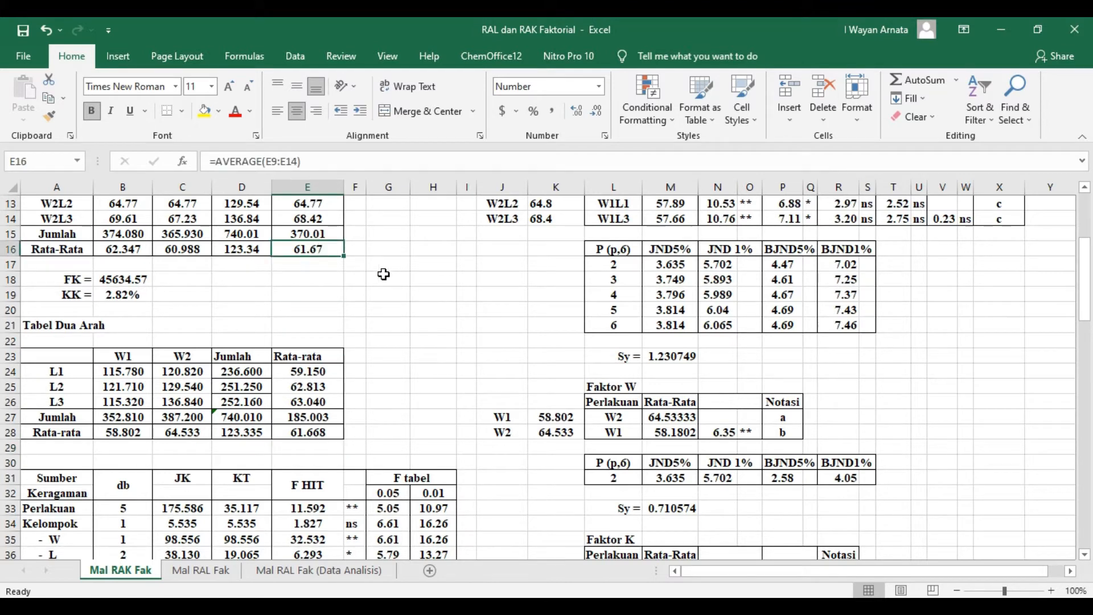
{"action": "left_click", "coordinate": [321, 437]}
{"action": "left_click", "coordinate": [434, 382]}
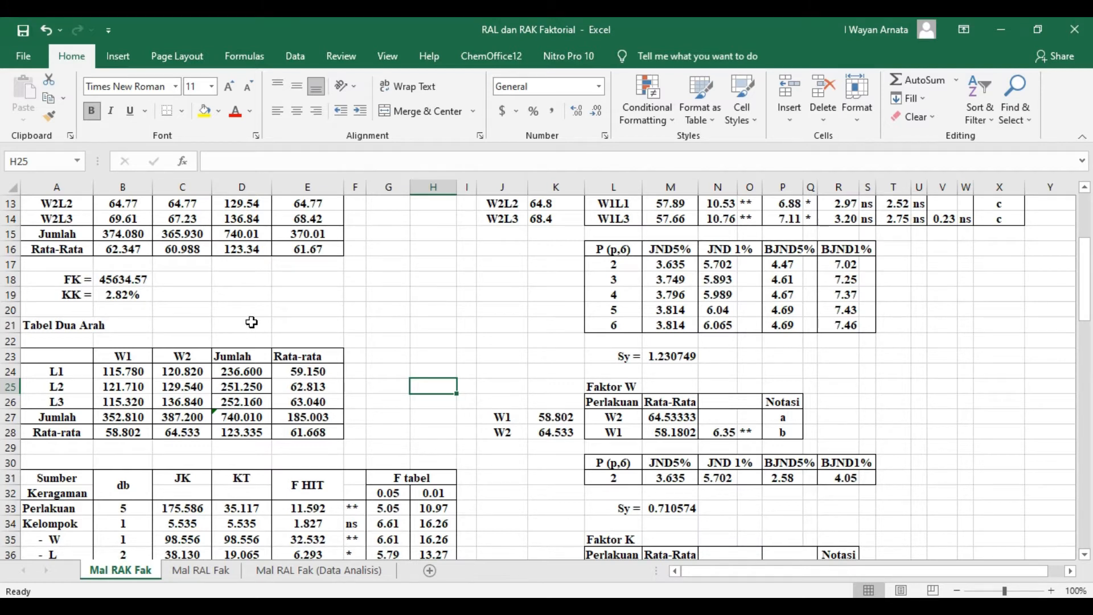
- Check the correction factor (FK) formula in B18 and which total it squares
{"action": "scroll", "coordinate": [216, 316], "scroll_direction": "up", "scroll_amount": 1}
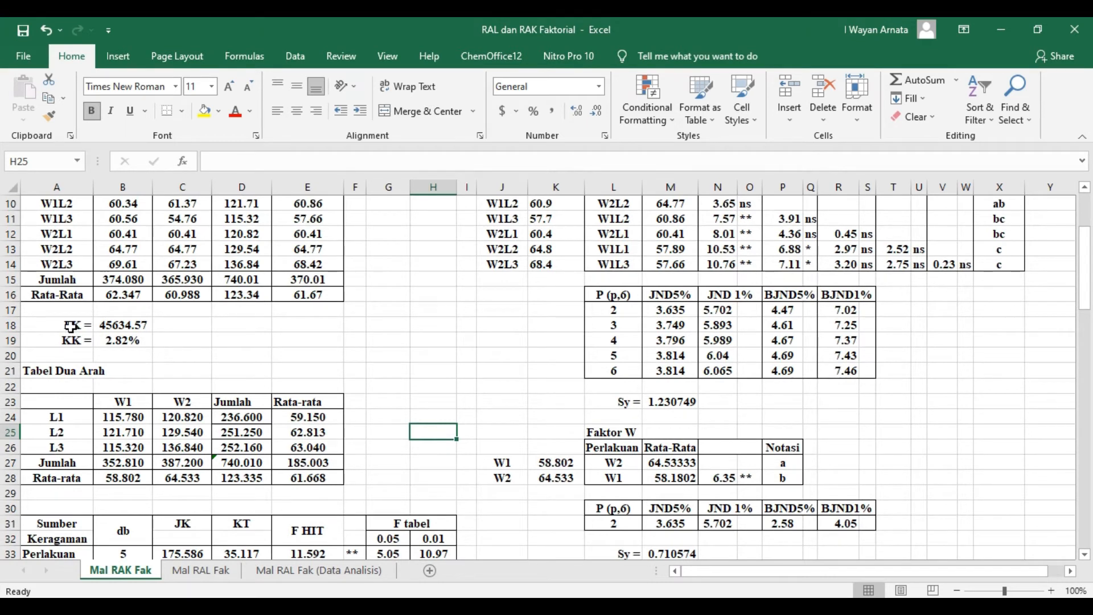
{"action": "scroll", "coordinate": [211, 345], "scroll_direction": "up", "scroll_amount": 1}
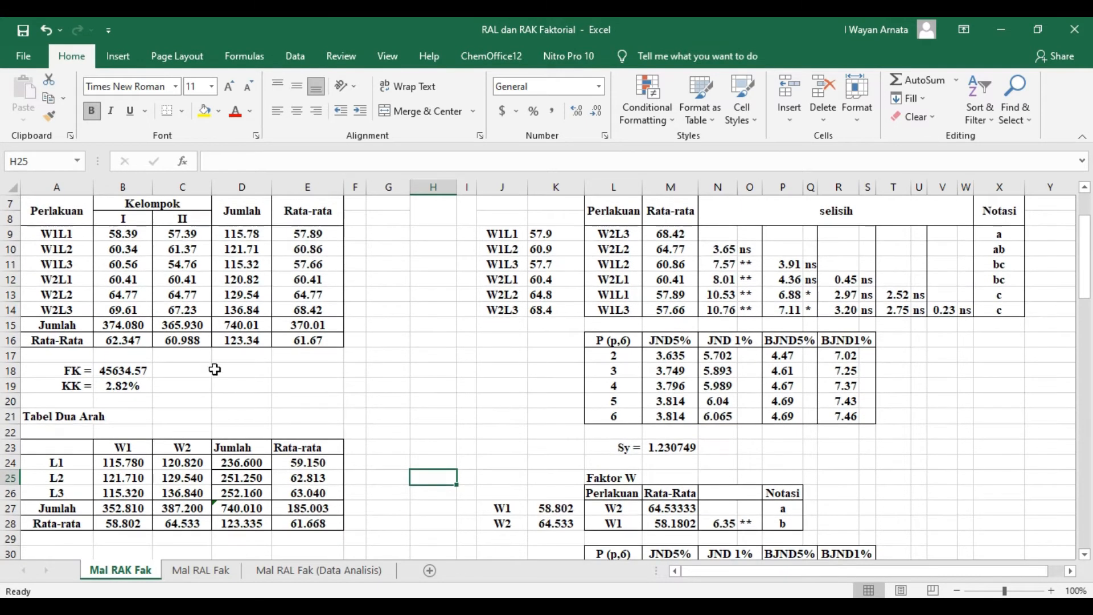
{"action": "left_click", "coordinate": [123, 369]}
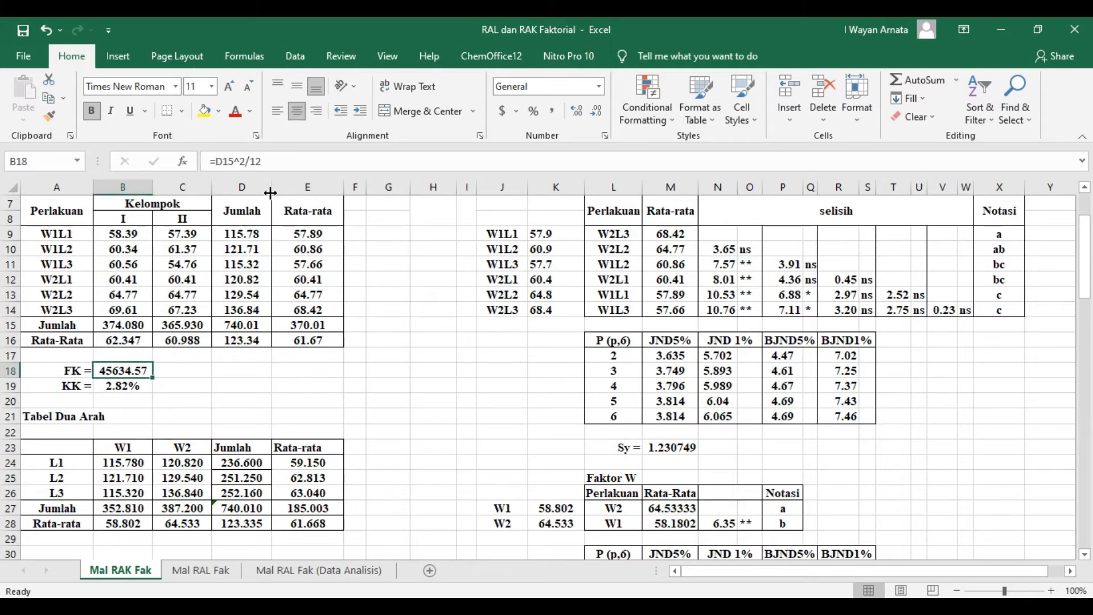
{"action": "left_click", "coordinate": [286, 155]}
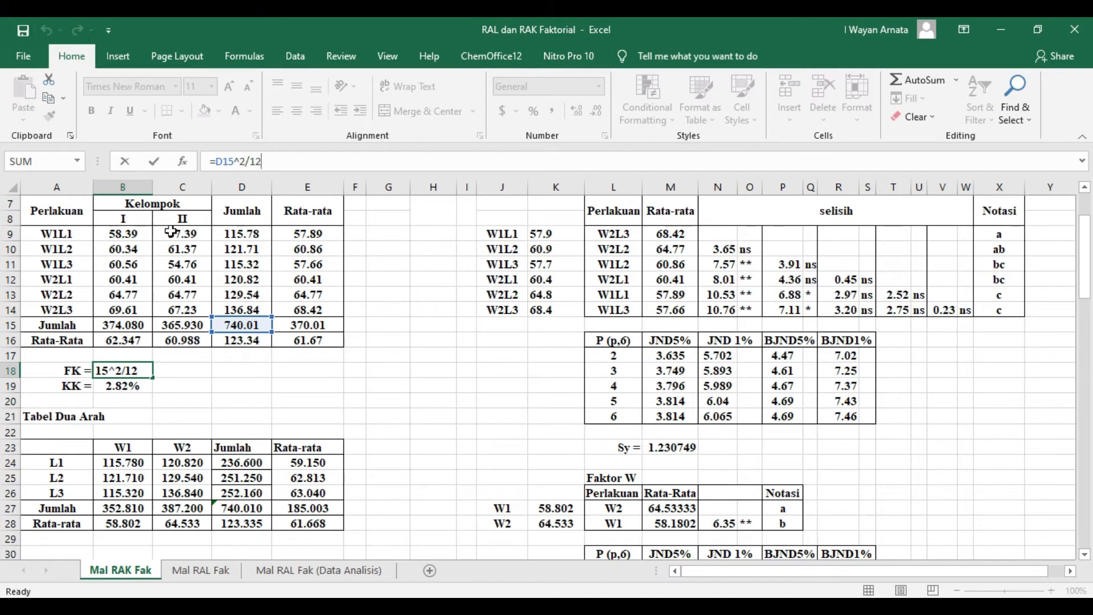
{"action": "key", "text": "ctrl+Return"}
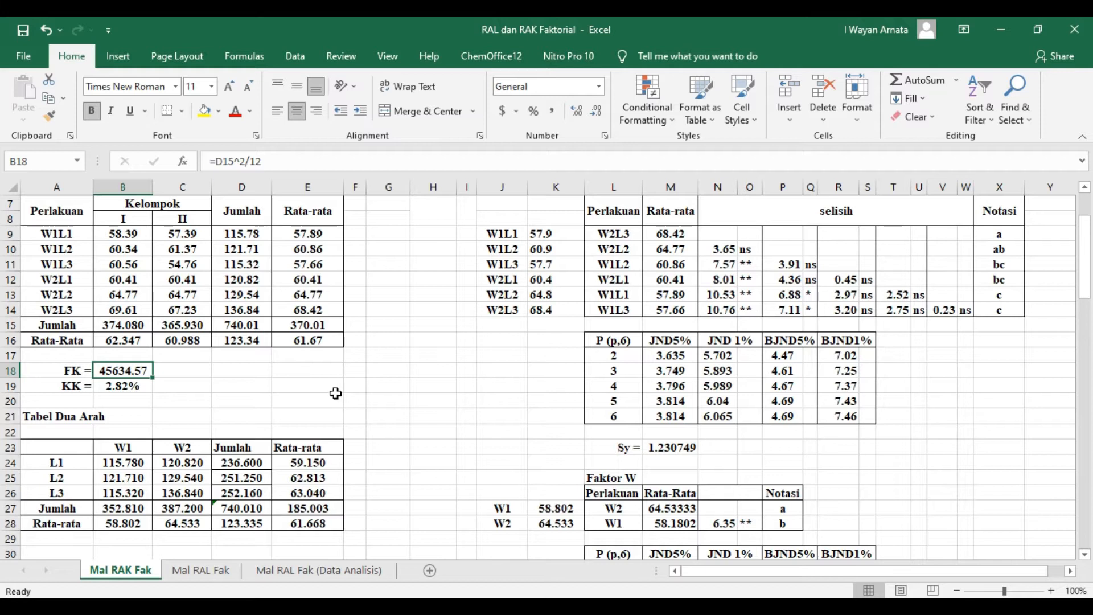
- Review the sources of variation in the ANOVA table, from Perlakuan and Kelompok through W, L and Interaksi to Galat and Total
{"action": "scroll", "coordinate": [336, 394], "scroll_direction": "down", "scroll_amount": 5}
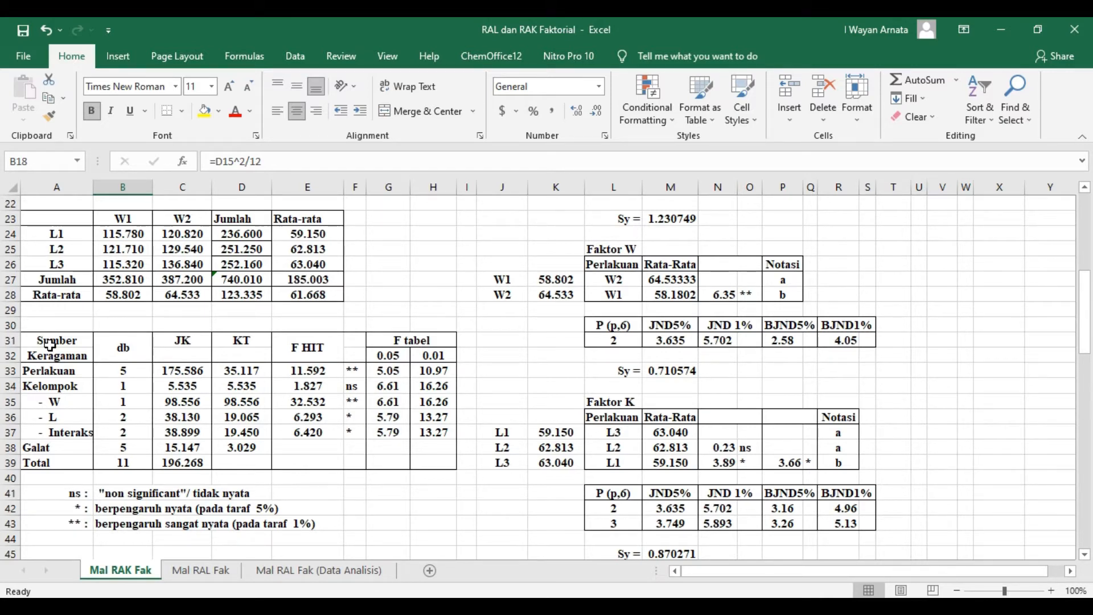
{"action": "left_click", "coordinate": [63, 374]}
{"action": "left_click", "coordinate": [64, 403]}
{"action": "left_click", "coordinate": [66, 417]}
{"action": "left_click", "coordinate": [69, 431]}
{"action": "left_click", "coordinate": [61, 447]}
{"action": "left_click", "coordinate": [59, 462]}
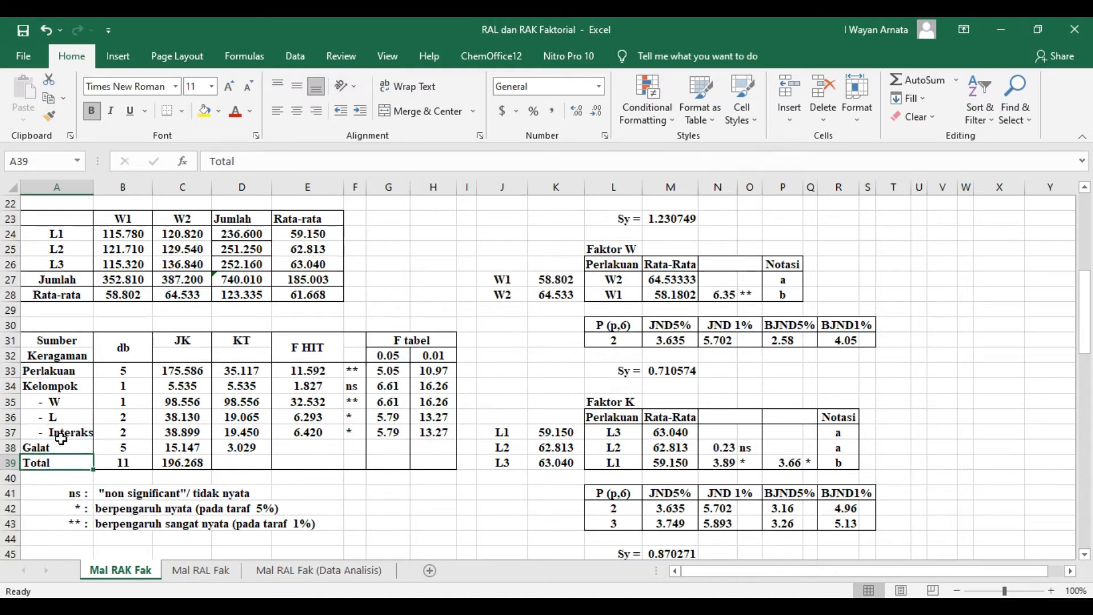
{"action": "left_click", "coordinate": [75, 372]}
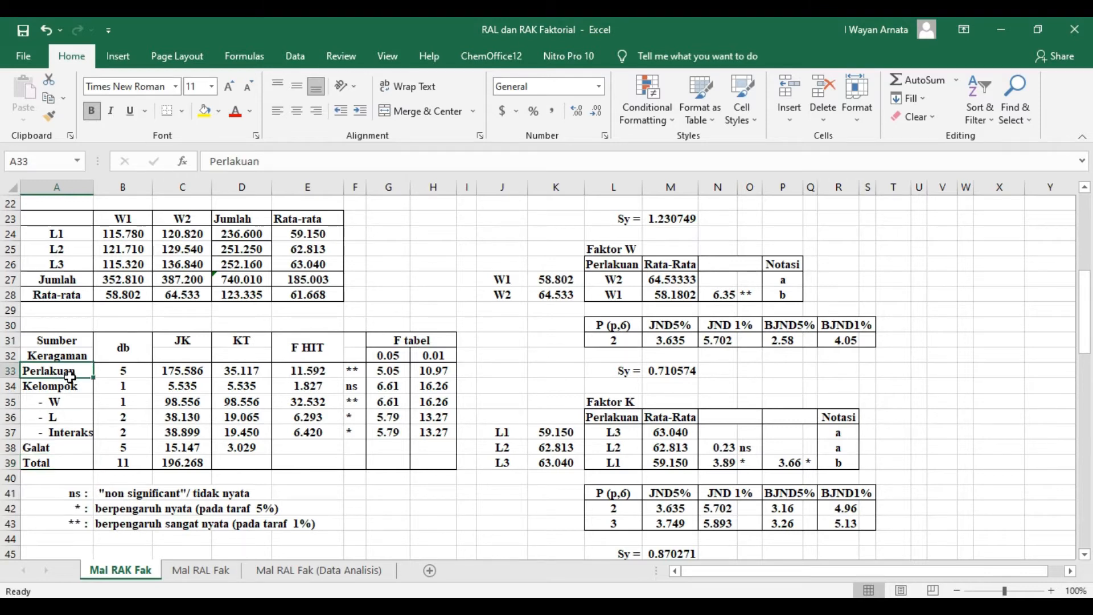
{"action": "left_click", "coordinate": [72, 387]}
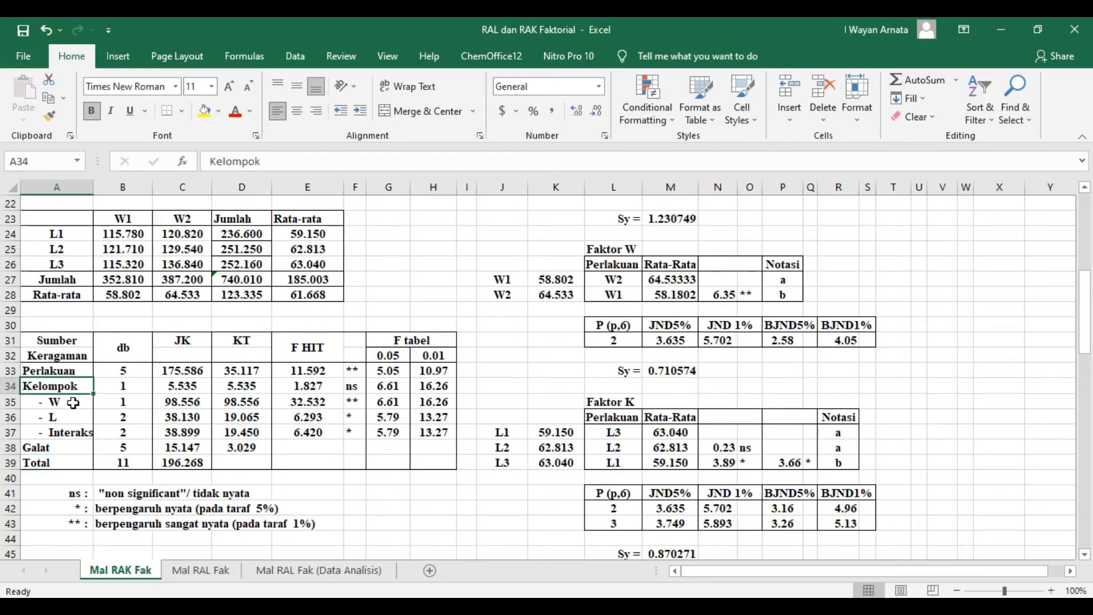
{"action": "left_click", "coordinate": [73, 403]}
{"action": "left_click", "coordinate": [68, 418]}
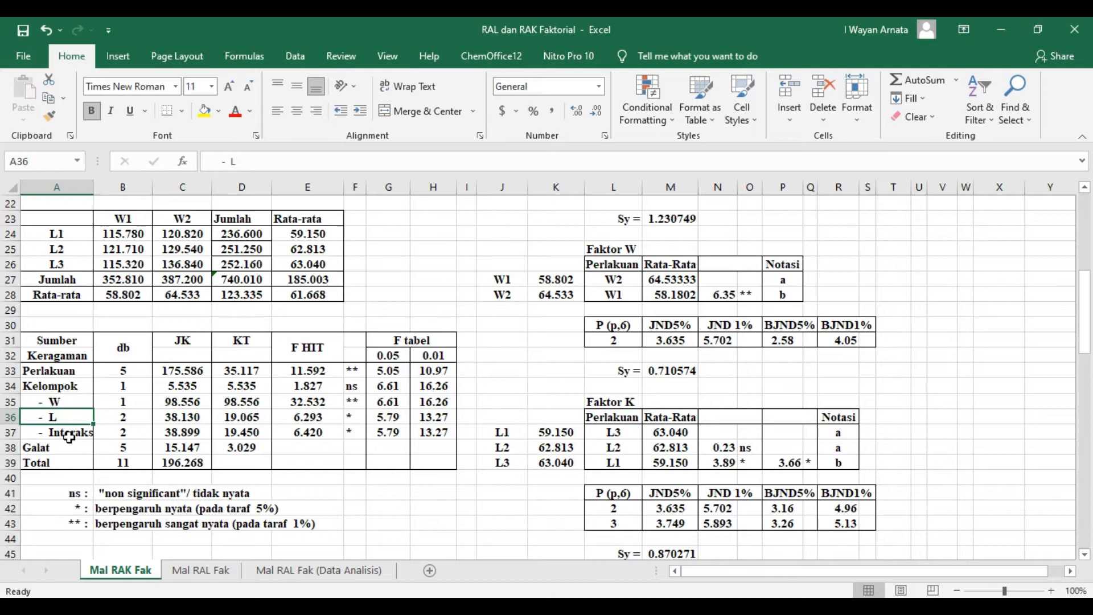
{"action": "left_click", "coordinate": [69, 436]}
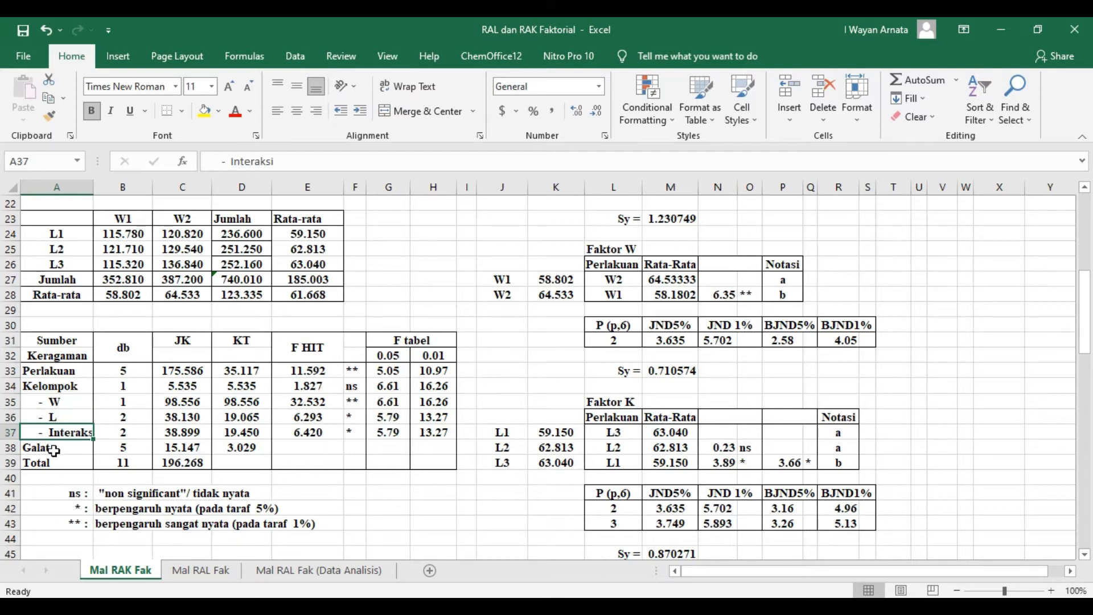
{"action": "left_click", "coordinate": [55, 462]}
- Widen column A slightly so that the full Interaksi label fits
{"action": "left_click_drag", "start_coordinate": [94, 188], "coordinate": [105, 193]}
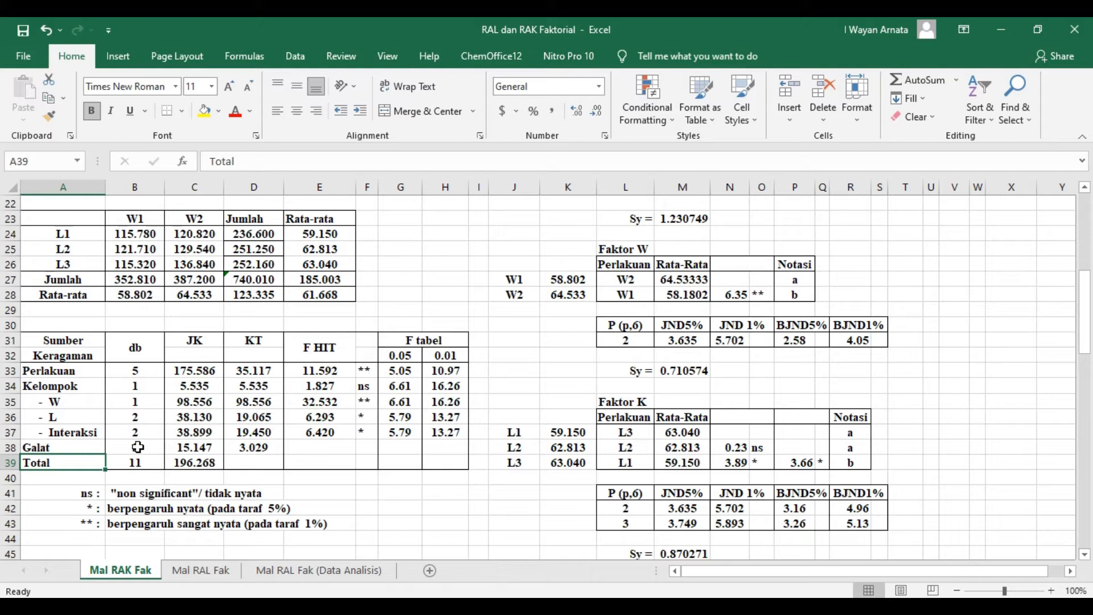
- Check which data cells the Total degrees-of-freedom formula in B39 counts
{"action": "left_click", "coordinate": [132, 466]}
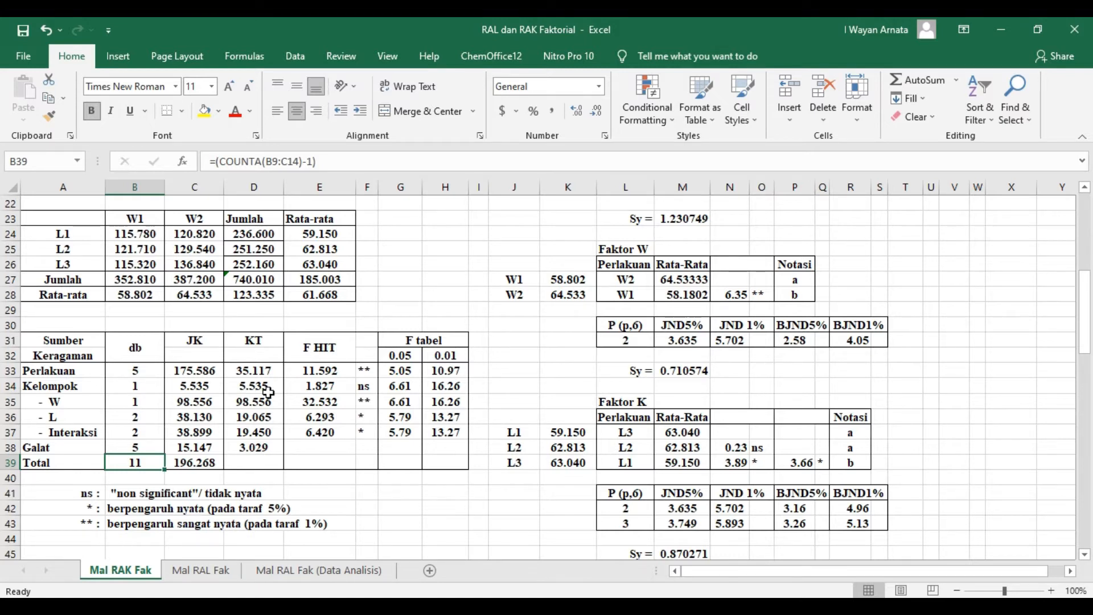
{"action": "mouse_move", "coordinate": [1087, 309]}
{"action": "left_mouse_down"}
{"action": "mouse_move", "coordinate": [1087, 283]}
{"action": "mouse_move", "coordinate": [1087, 293]}
{"action": "left_mouse_up"}
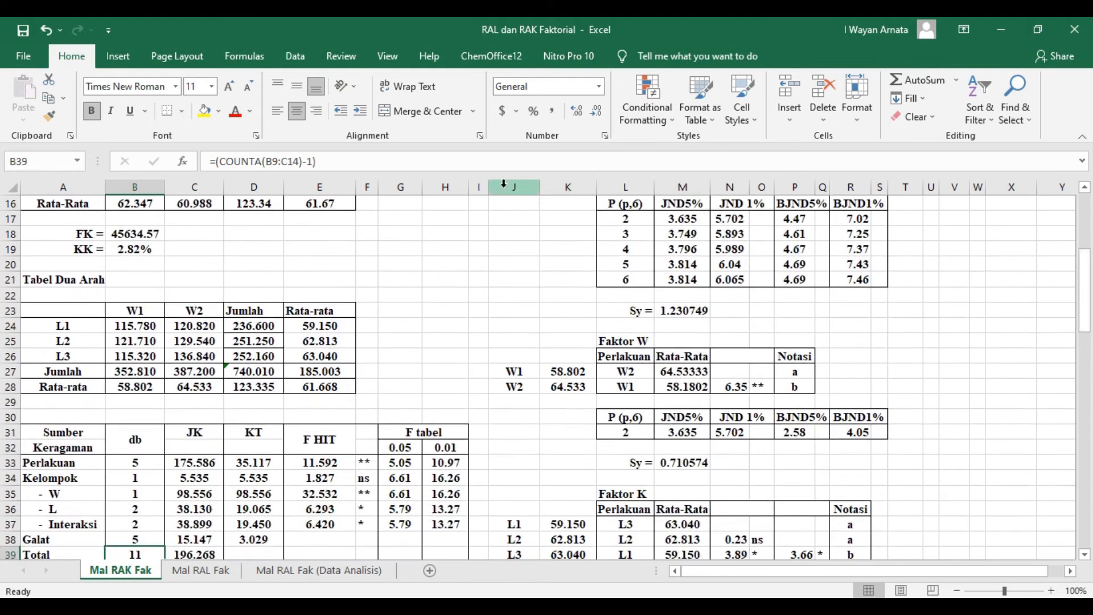
{"action": "left_click", "coordinate": [341, 163]}
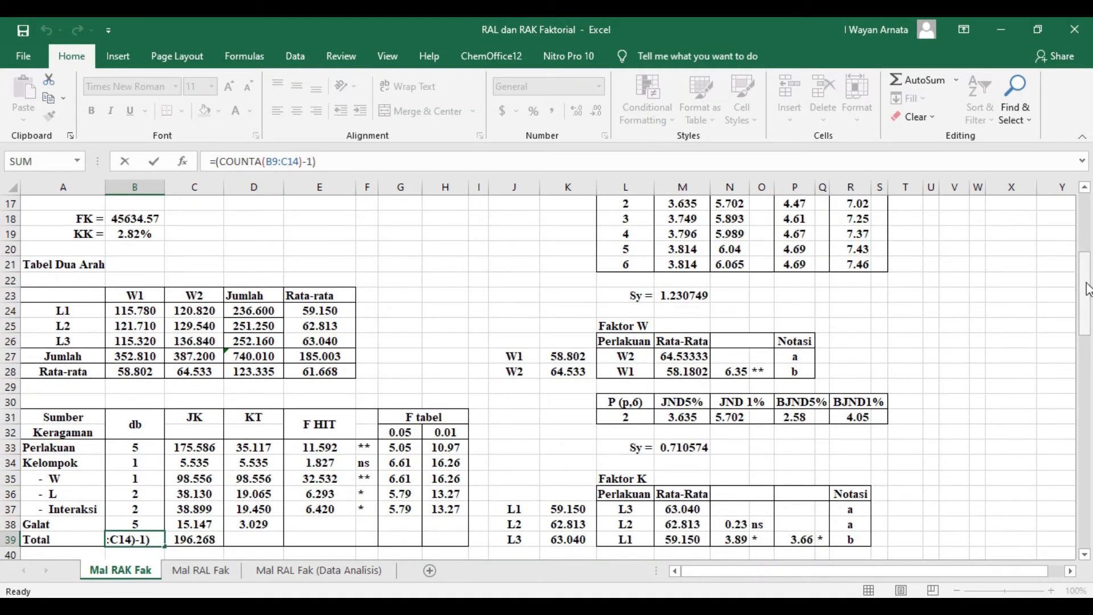
{"action": "scroll", "coordinate": [757, 281], "scroll_direction": "up", "scroll_amount": 5}
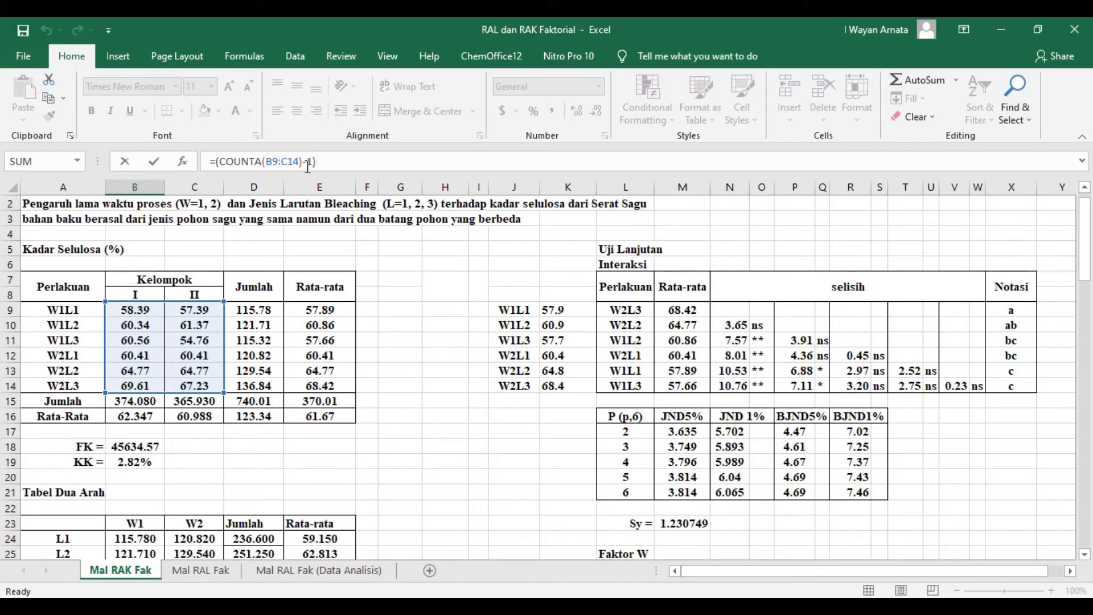
{"action": "left_click_drag", "start_coordinate": [1084, 251], "coordinate": [1083, 338]}
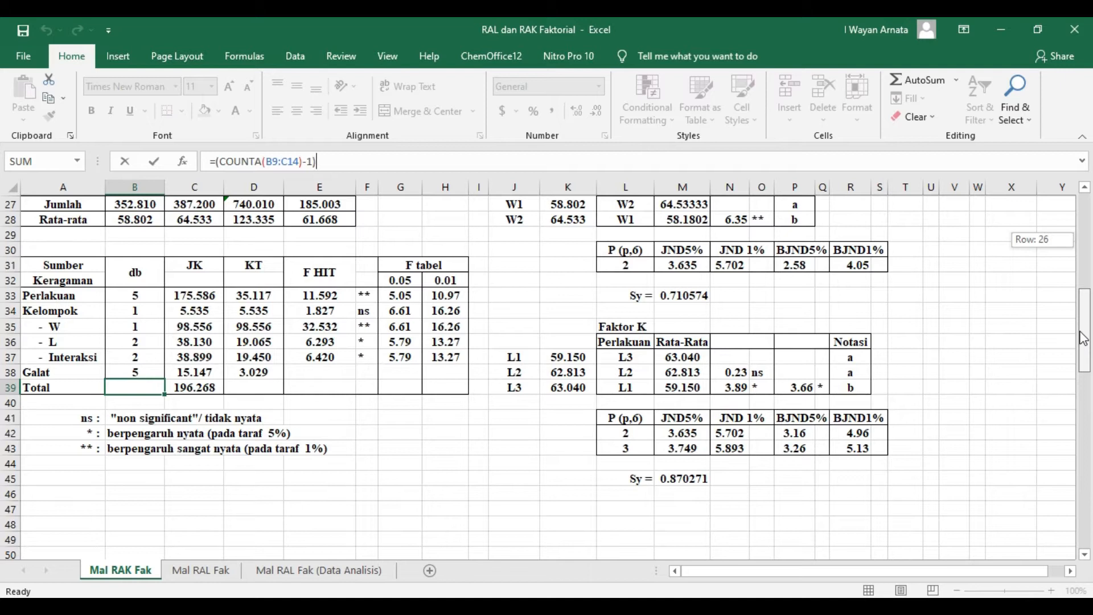
{"action": "left_click_drag", "start_coordinate": [1083, 338], "coordinate": [1083, 339]}
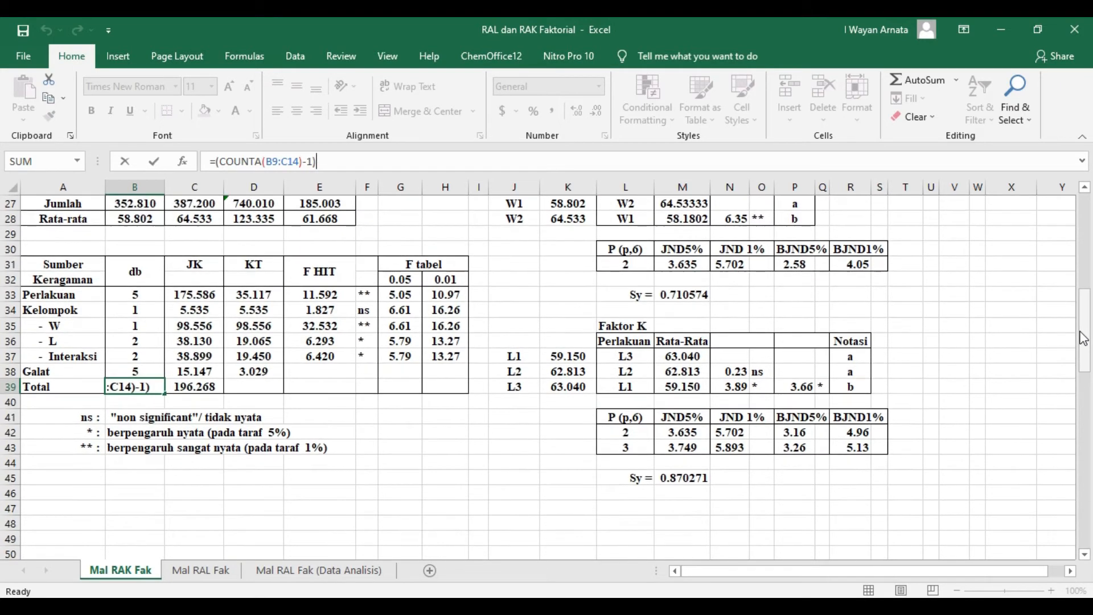
{"action": "key", "text": "Return"}
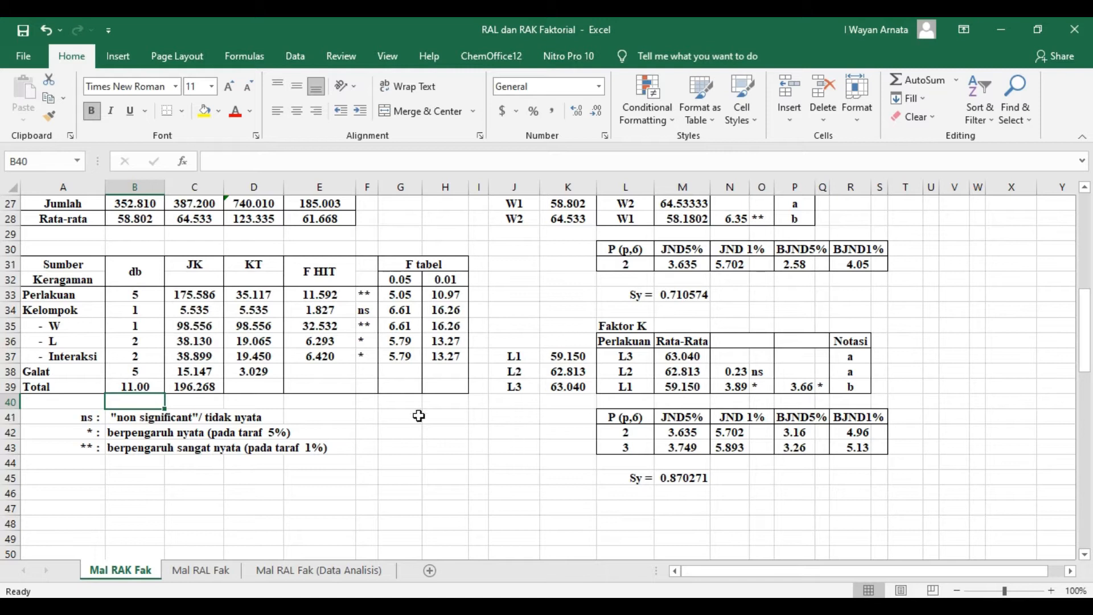
- Display the Total degrees of freedom in B39 without decimals
{"action": "left_click", "coordinate": [135, 382]}
{"action": "left_click", "coordinate": [596, 110]}
{"action": "left_click", "coordinate": [596, 111]}
{"action": "left_click", "coordinate": [370, 469]}
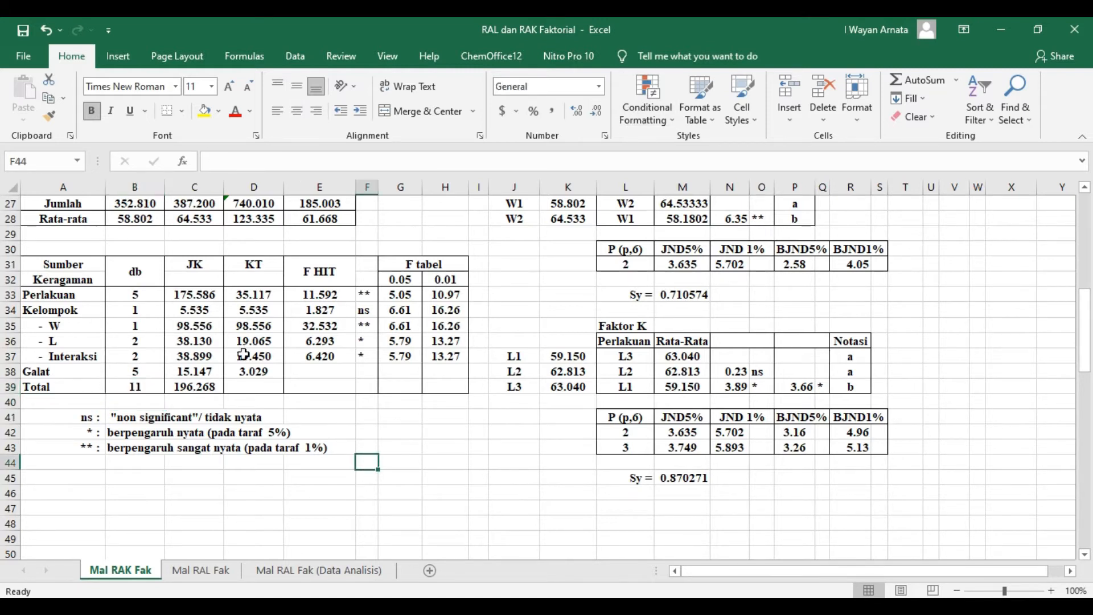
- Check which treatment labels the Perlakuan degrees-of-freedom formula in B33 counts
{"action": "left_click", "coordinate": [140, 298]}
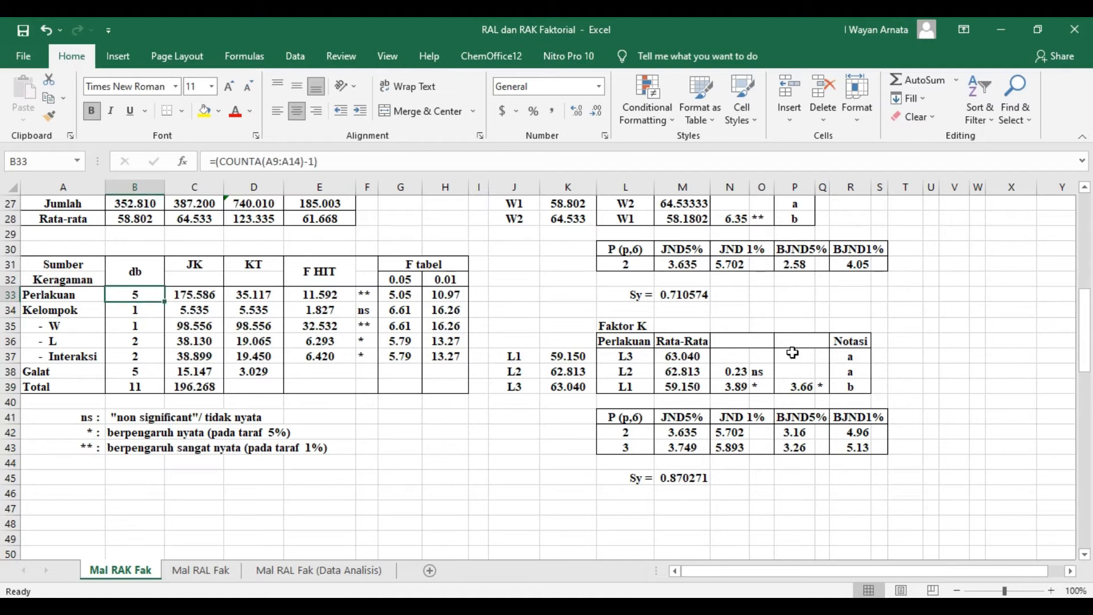
{"action": "left_click", "coordinate": [369, 160]}
{"action": "left_click_drag", "start_coordinate": [1080, 342], "coordinate": [1079, 259]}
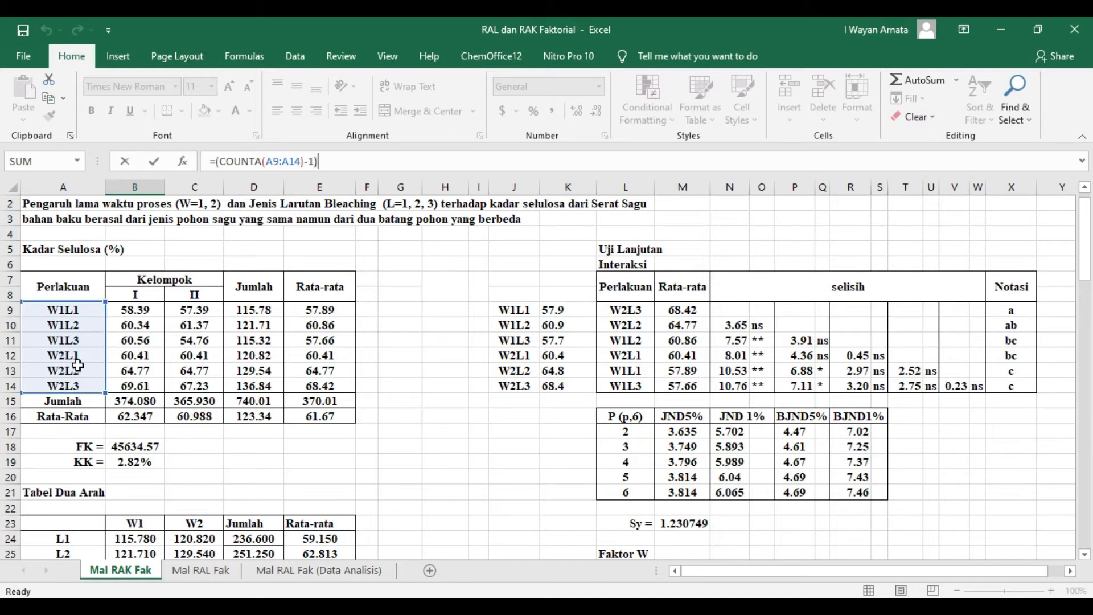
{"action": "key", "text": "Escape"}
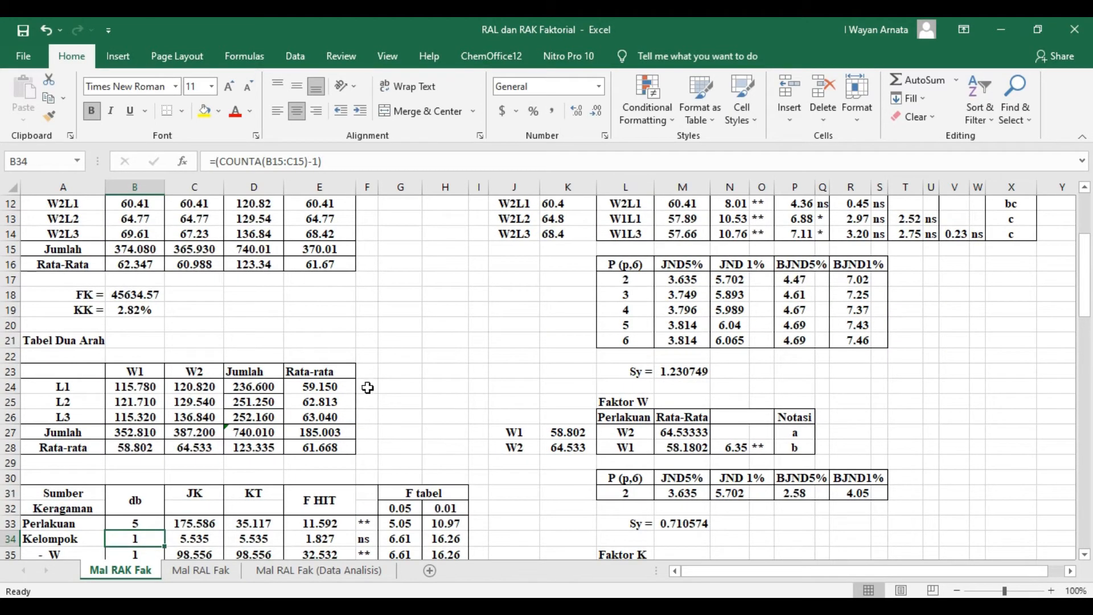
- Check which group totals the Kelompok degrees-of-freedom formula in B34 counts
{"action": "scroll", "coordinate": [364, 382], "scroll_direction": "down", "scroll_amount": 1}
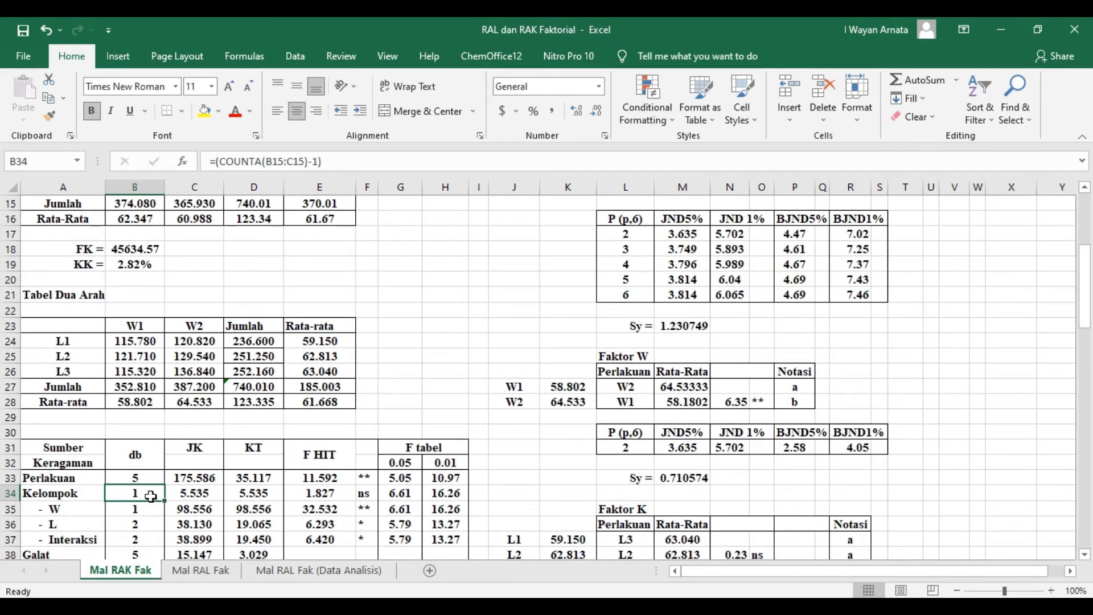
{"action": "left_click", "coordinate": [341, 165]}
{"action": "mouse_move", "coordinate": [1085, 307]}
{"action": "left_mouse_down"}
{"action": "mouse_move", "coordinate": [1086, 268]}
{"action": "mouse_move", "coordinate": [1085, 293]}
{"action": "left_mouse_up"}
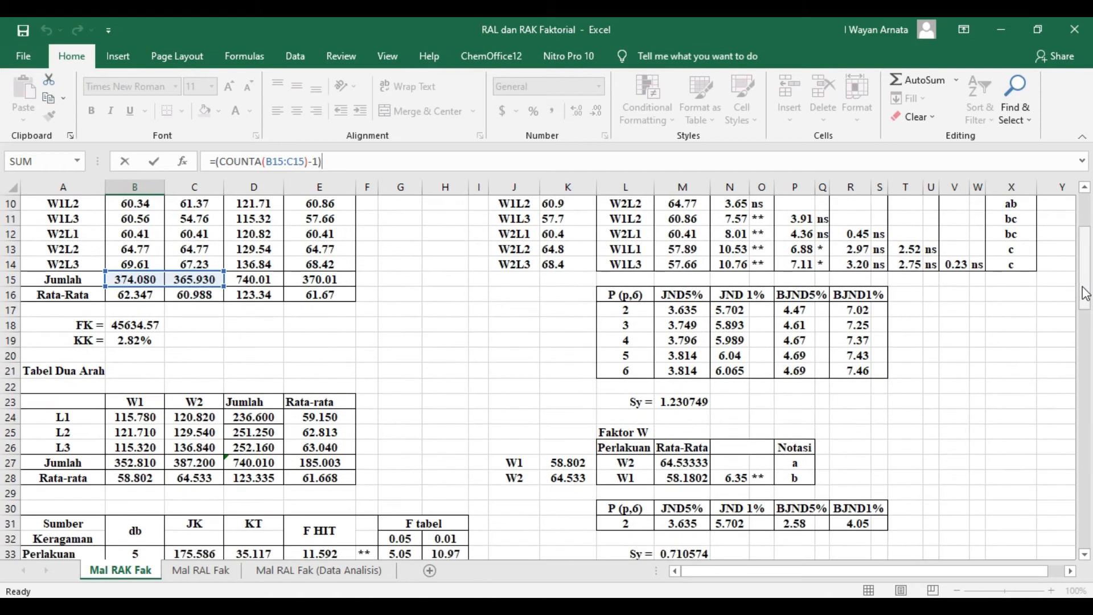
{"action": "key", "text": "Return"}
{"action": "scroll", "coordinate": [495, 463], "scroll_direction": "down", "scroll_amount": 1}
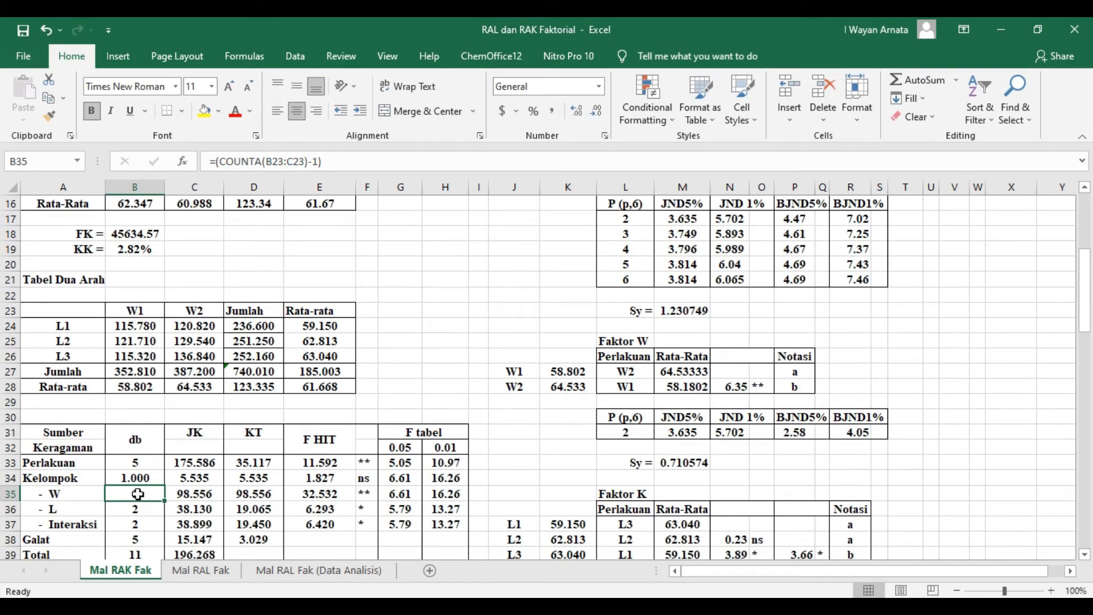
- Display the Kelompok and W degrees of freedom in B34 and B35 without decimals
{"action": "left_click", "coordinate": [597, 111]}
{"action": "left_click", "coordinate": [578, 112]}
{"action": "left_click", "coordinate": [599, 113]}
{"action": "left_click", "coordinate": [600, 114]}
{"action": "left_click", "coordinate": [600, 114]}
{"action": "left_click", "coordinate": [599, 113]}
{"action": "left_click", "coordinate": [599, 114]}
{"action": "left_click", "coordinate": [145, 477]}
{"action": "left_click", "coordinate": [600, 113]}
{"action": "left_click", "coordinate": [607, 114]}
{"action": "left_click", "coordinate": [409, 300]}
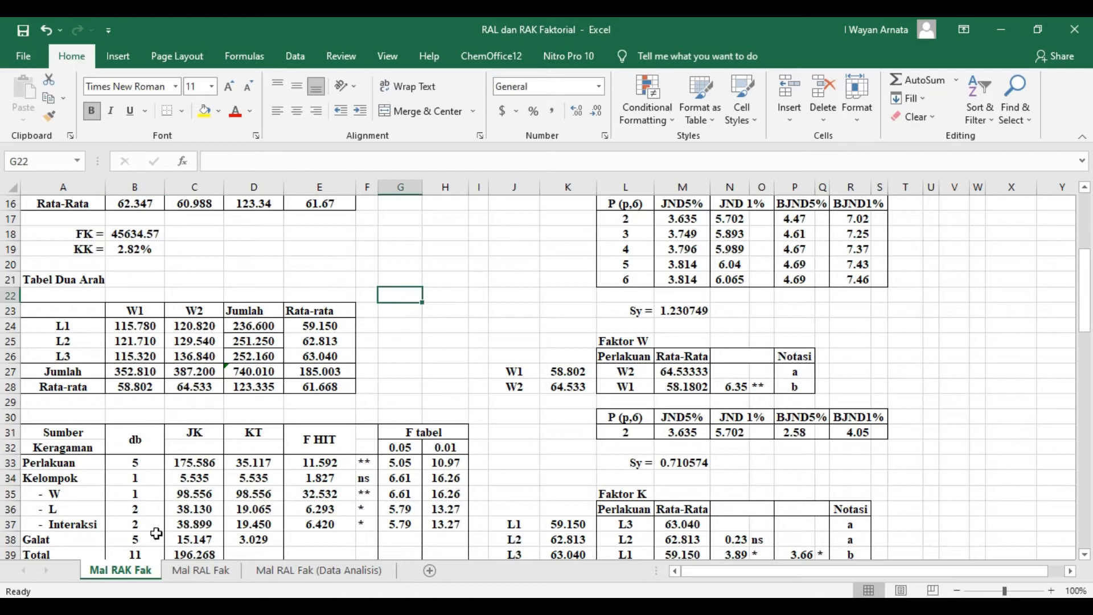
- Check the cell ranges counted by the W and L degrees-of-freedom formulas in B35 and B36
{"action": "left_click", "coordinate": [129, 494]}
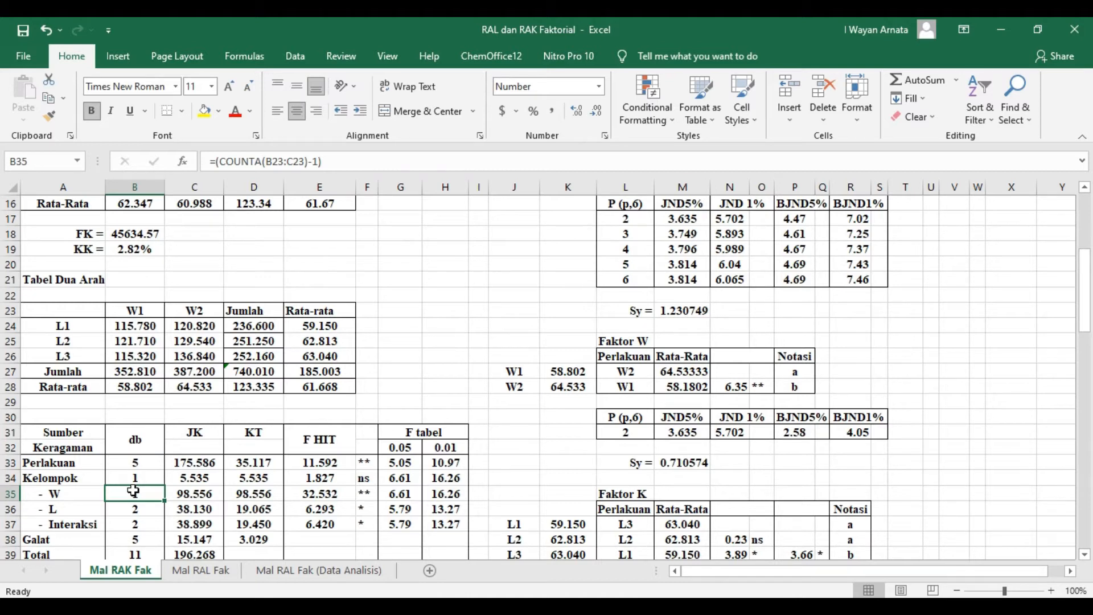
{"action": "left_click", "coordinate": [354, 159]}
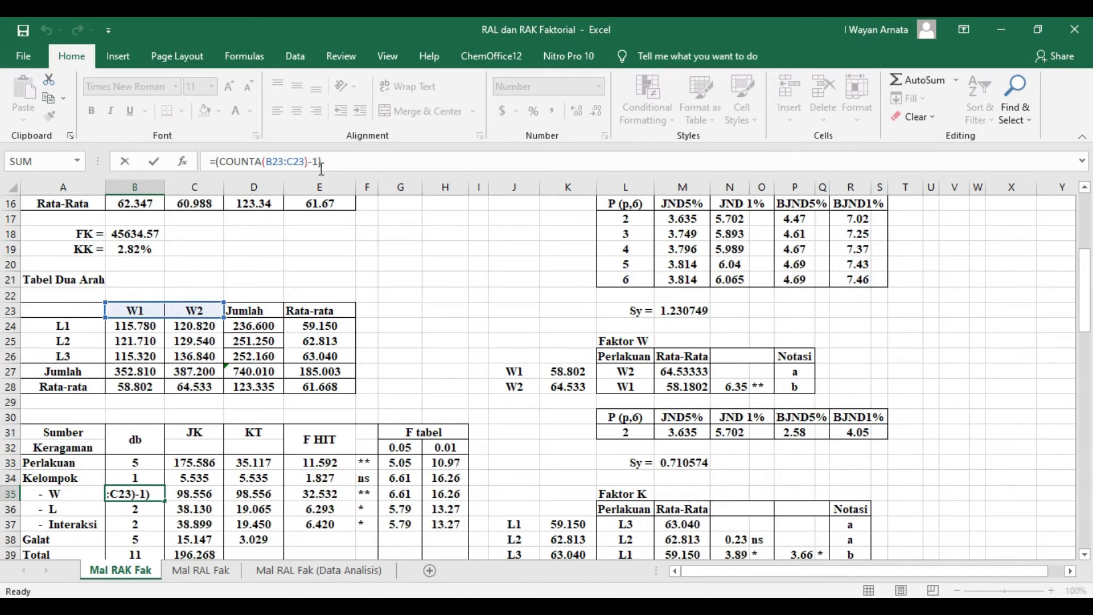
{"action": "key", "text": "Return"}
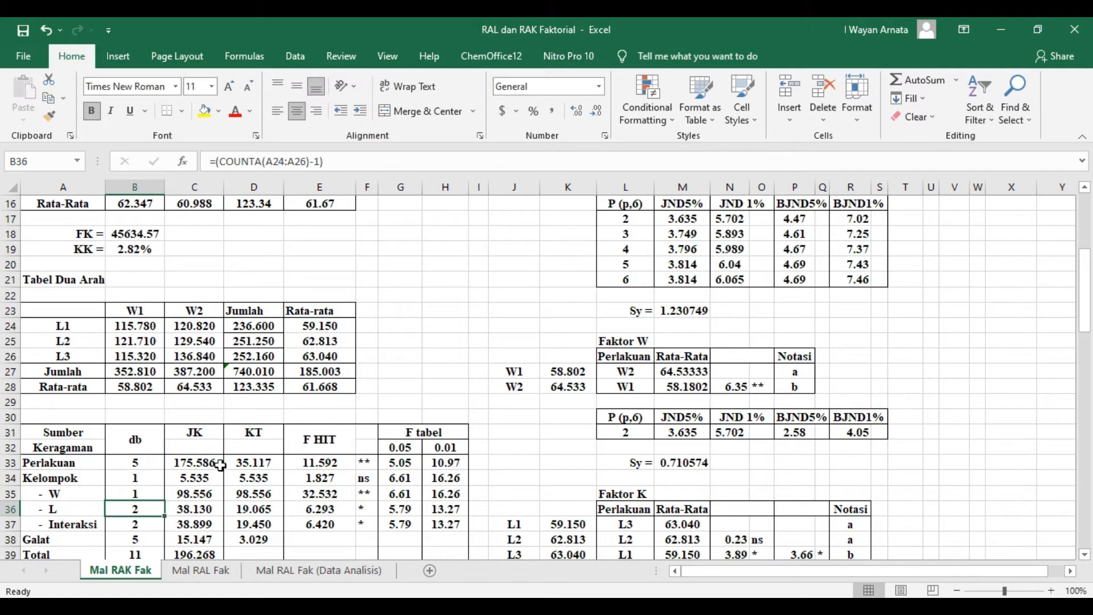
{"action": "left_click", "coordinate": [343, 163]}
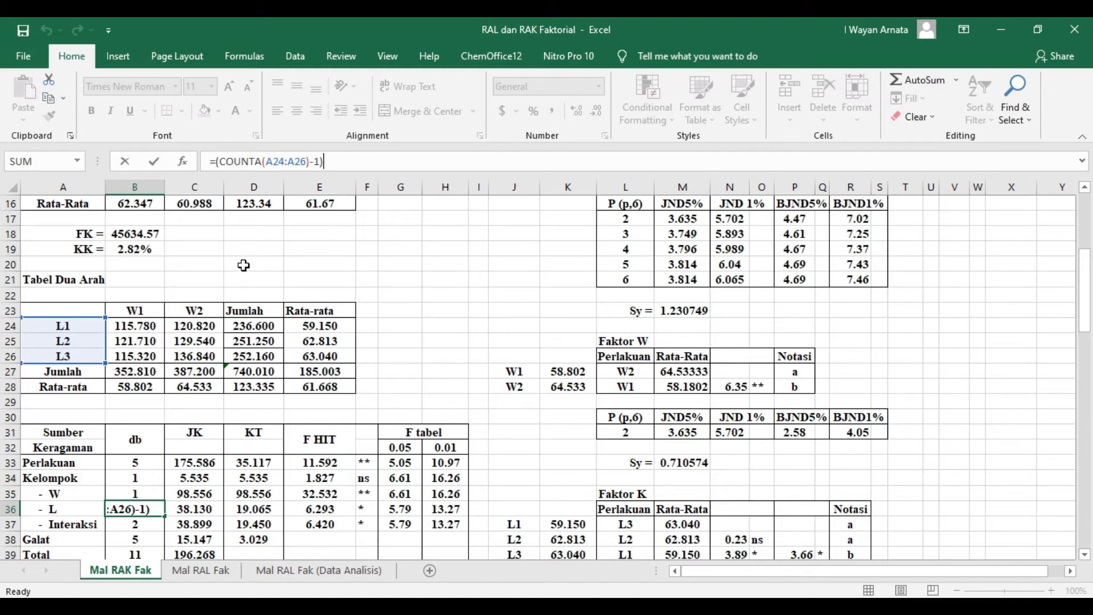
{"action": "key", "text": "Return"}
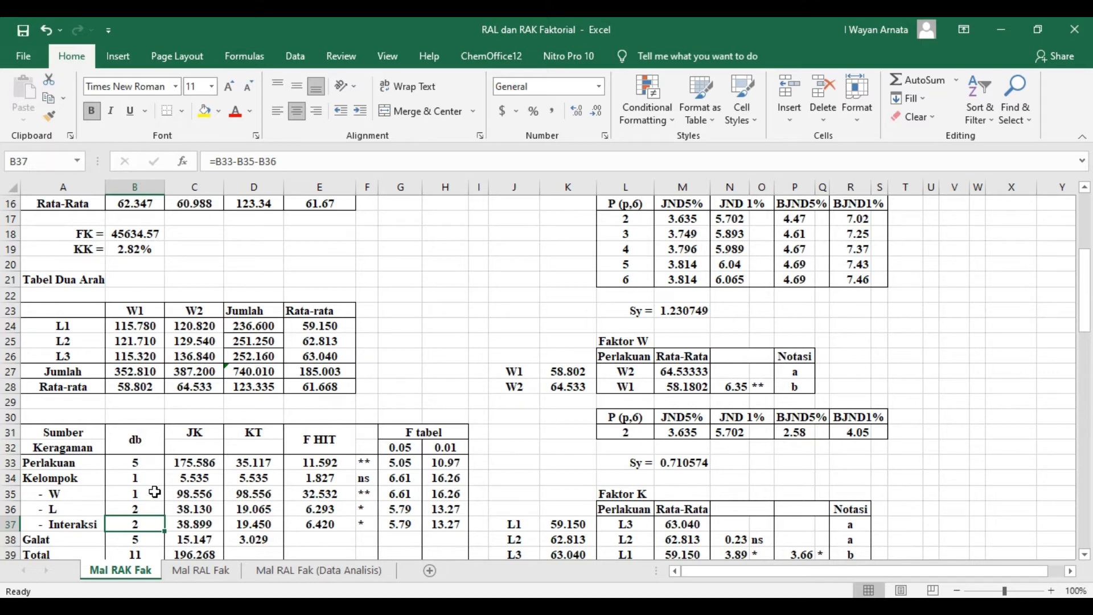
- Check which cells the Interaksi degrees-of-freedom formula in B37 subtracts from the Perlakuan value
{"action": "left_click", "coordinate": [300, 162]}
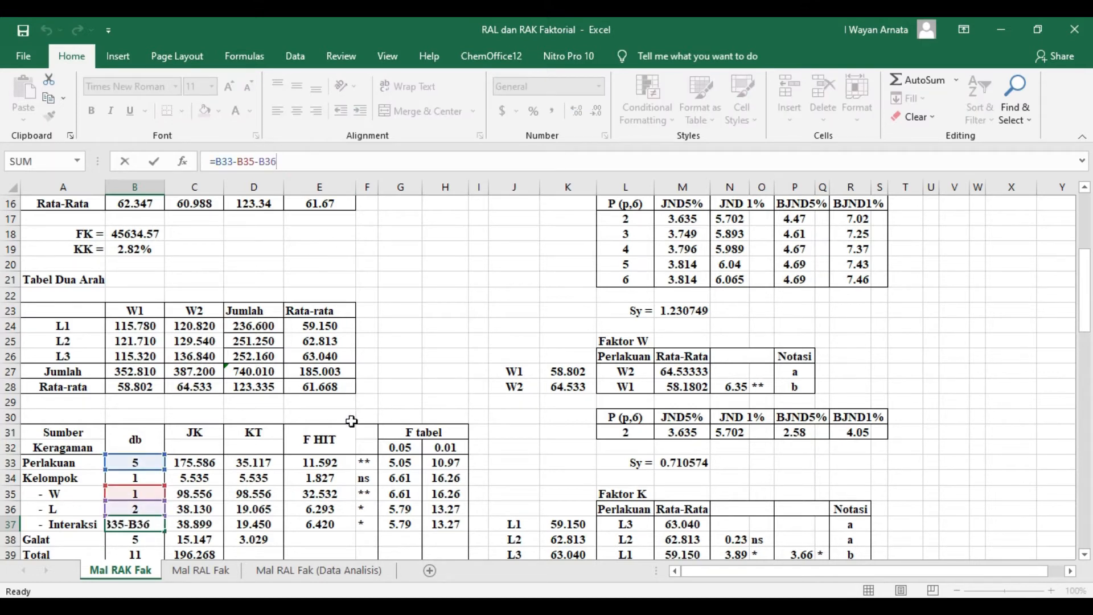
{"action": "left_click_drag", "start_coordinate": [1086, 290], "coordinate": [1085, 314]}
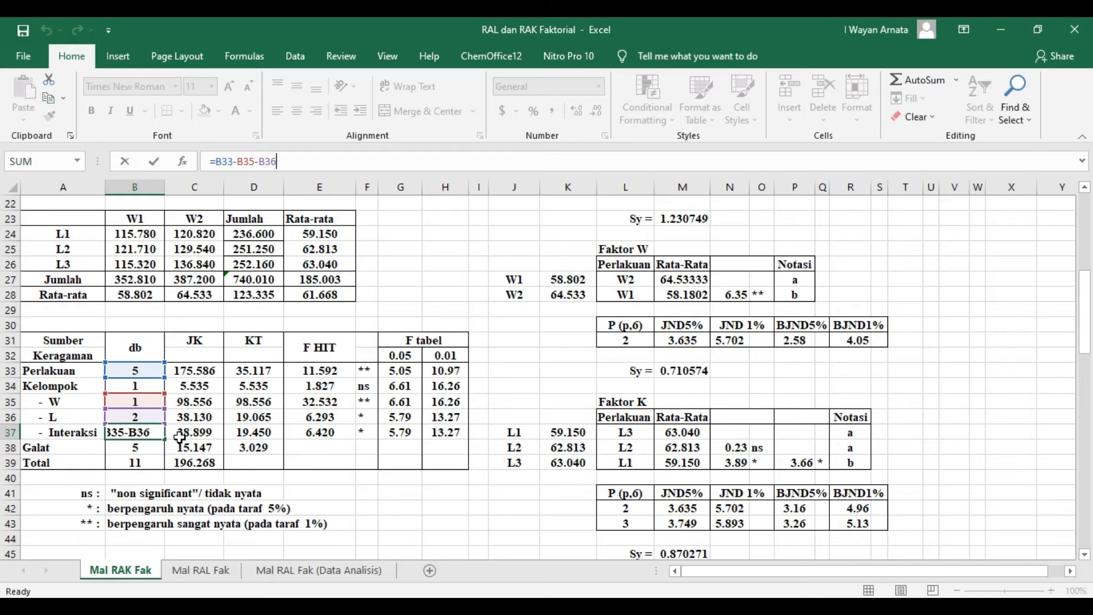
{"action": "key", "text": "Return"}
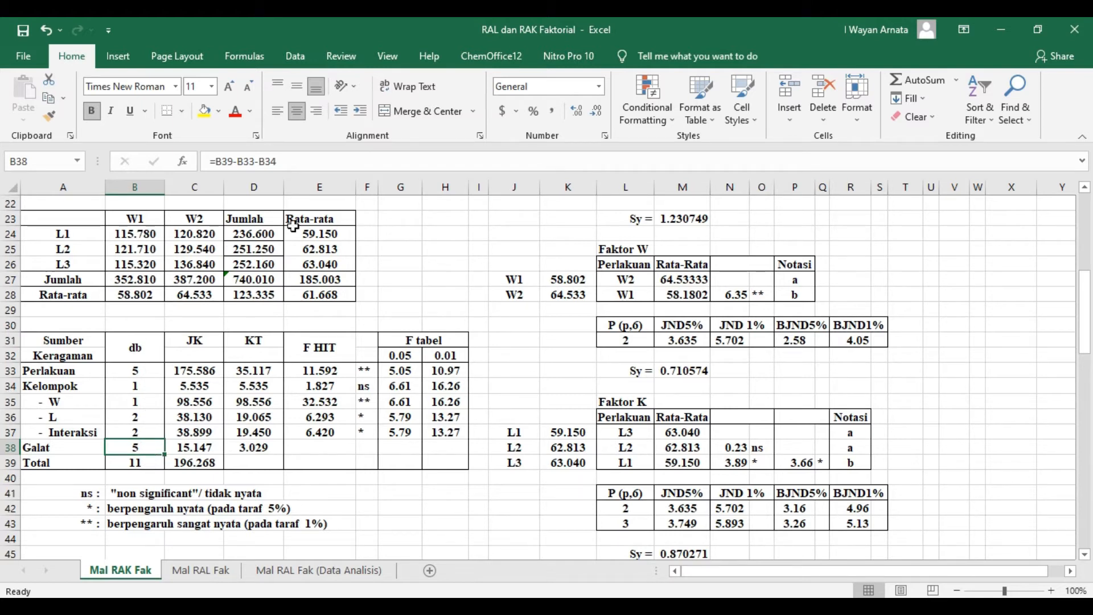
- Check which cells the Galat degrees-of-freedom formula in B38 and the Total JK formula in C39 refer to
{"action": "left_click", "coordinate": [300, 160]}
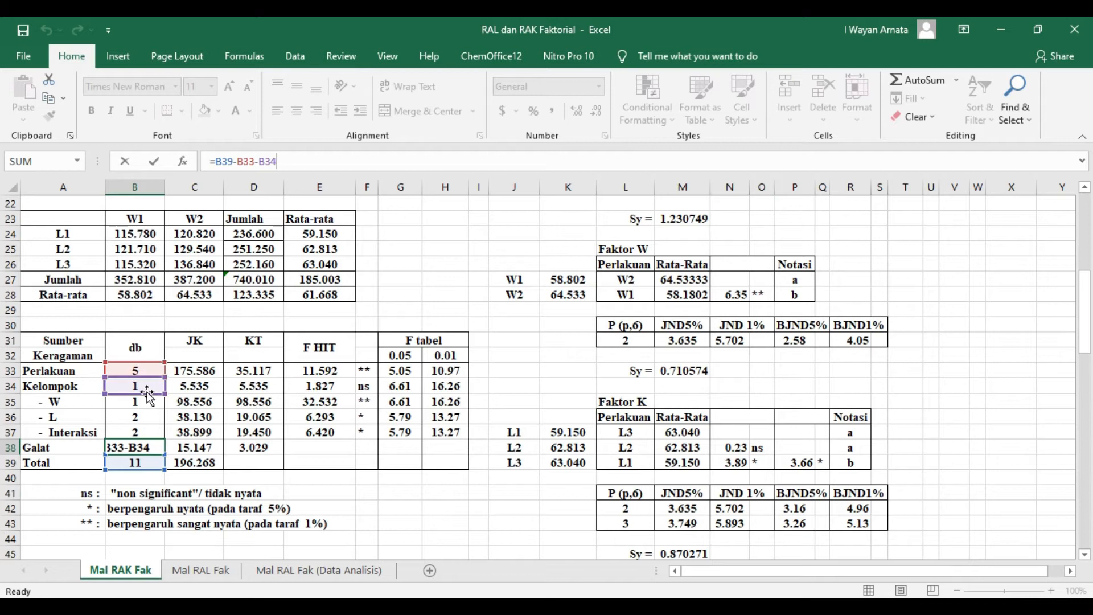
{"action": "key", "text": "Return"}
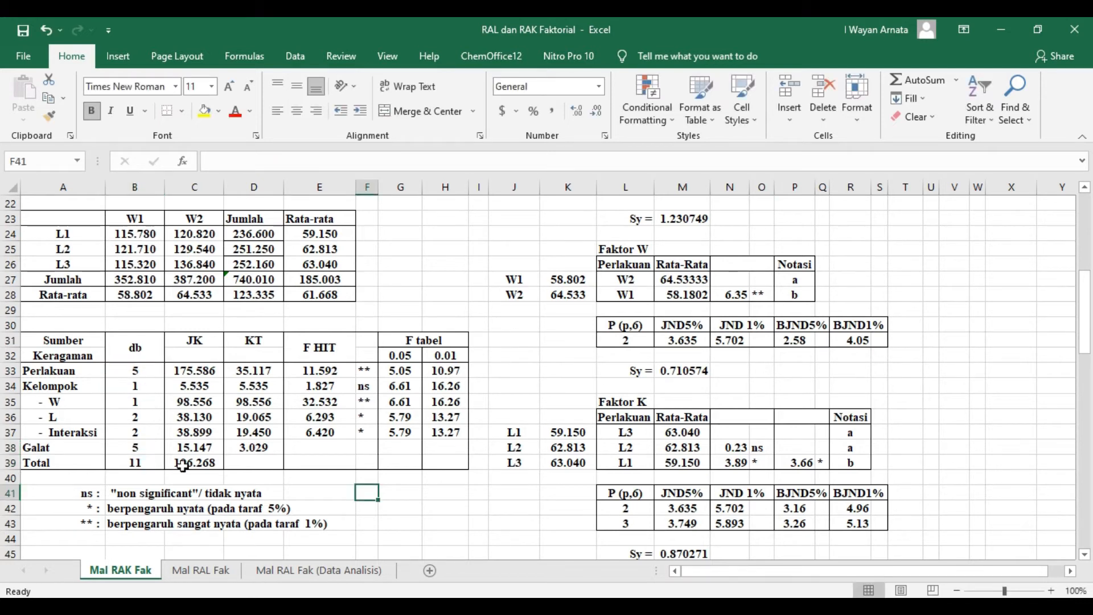
{"action": "left_click", "coordinate": [185, 462]}
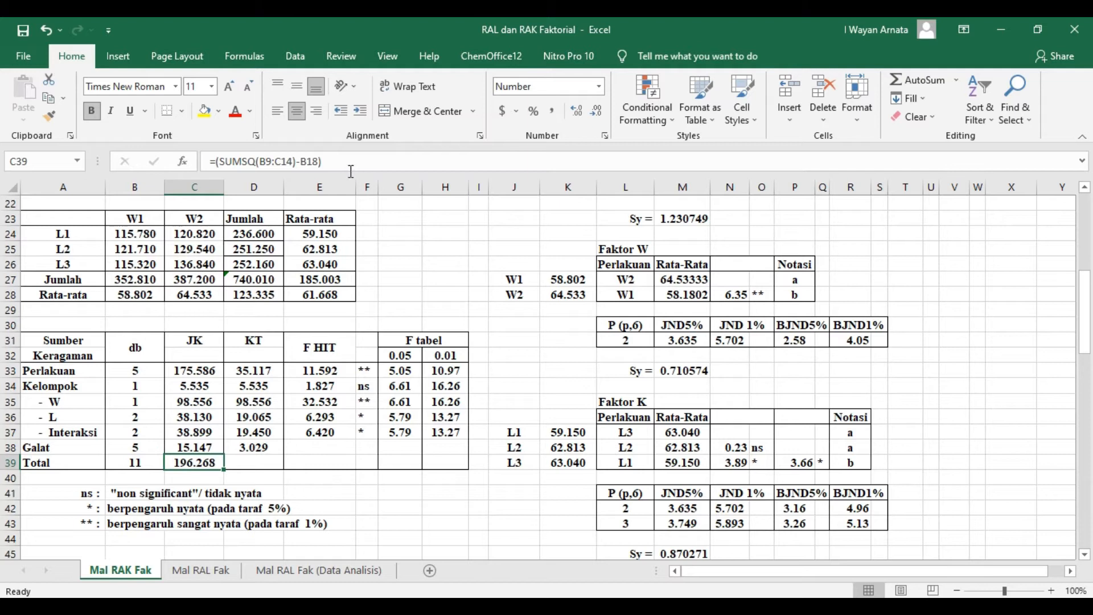
{"action": "left_click", "coordinate": [338, 157]}
{"action": "left_click_drag", "start_coordinate": [1087, 318], "coordinate": [1087, 260]}
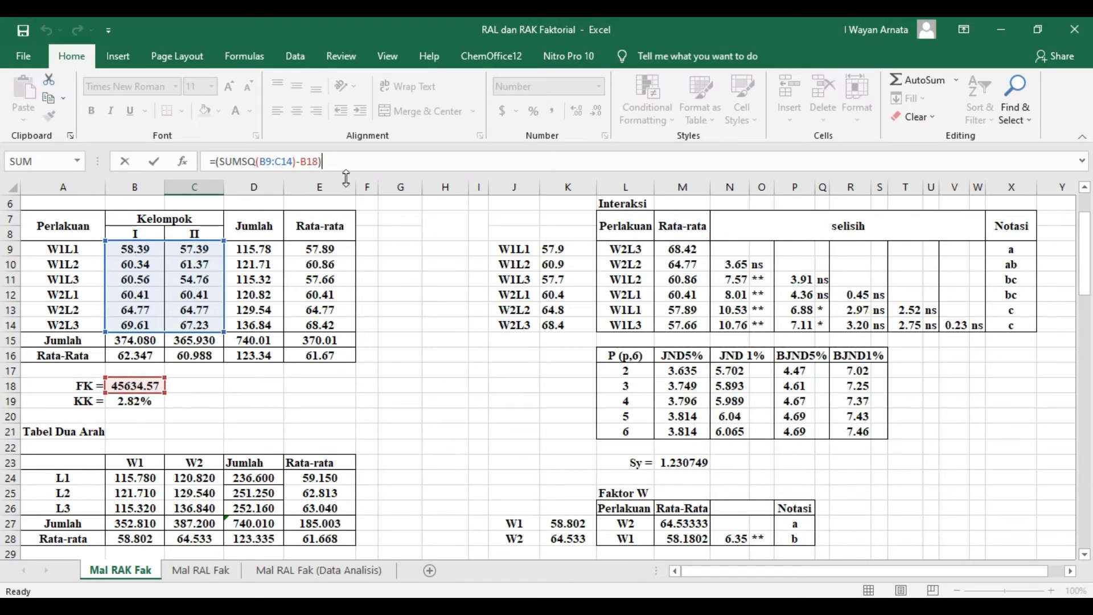
{"action": "key", "text": "Return"}
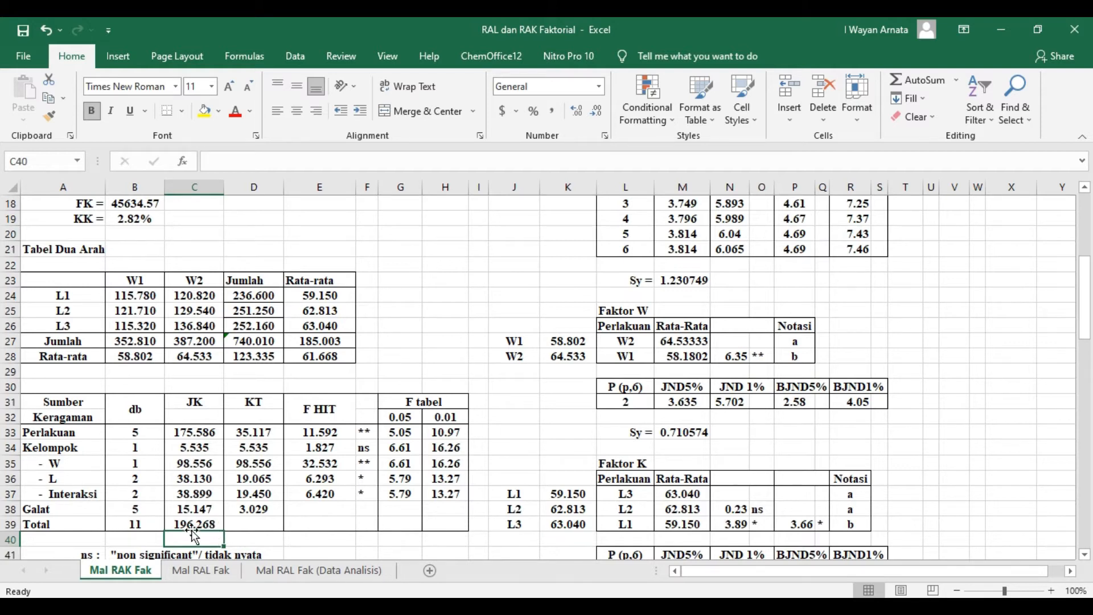
- Check which treatment totals and correction factor cell the Perlakuan JK formula in C33 uses
{"action": "left_click", "coordinate": [197, 434]}
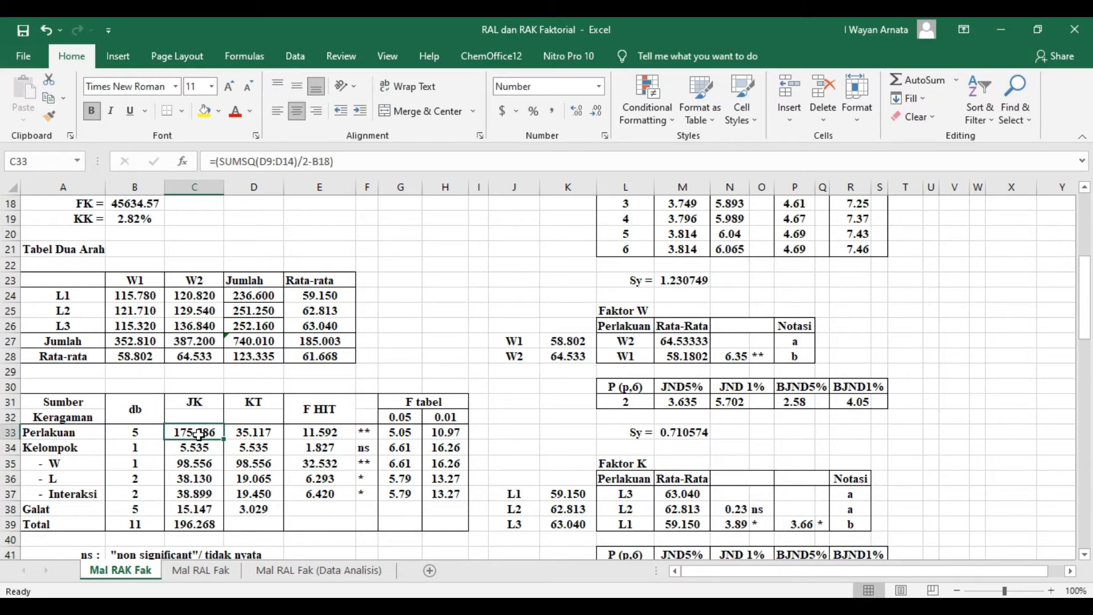
{"action": "left_click", "coordinate": [359, 160]}
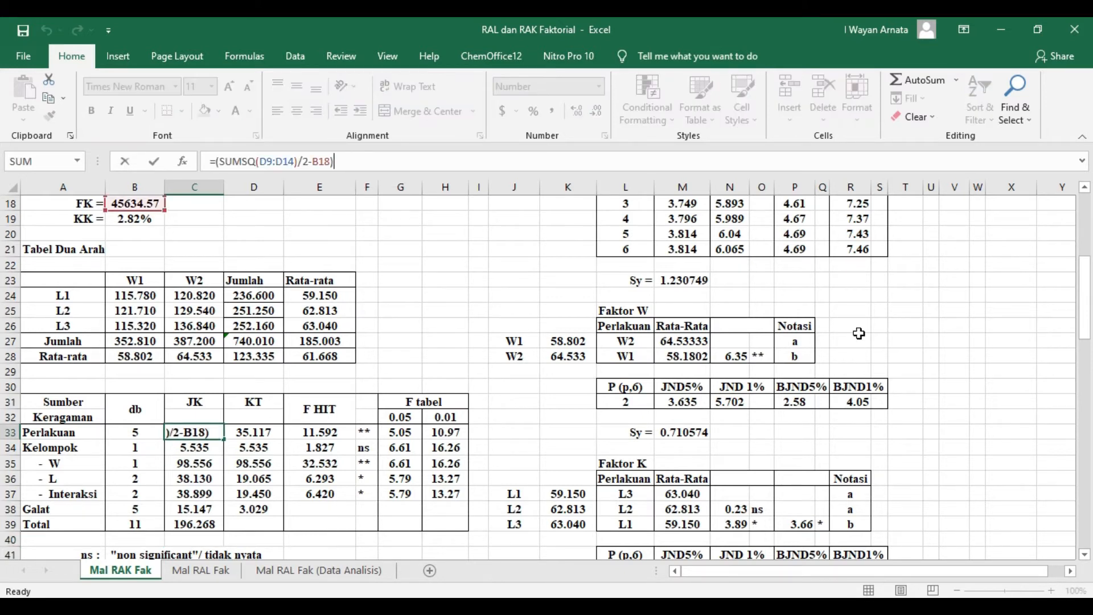
{"action": "left_click_drag", "start_coordinate": [1085, 310], "coordinate": [1087, 260]}
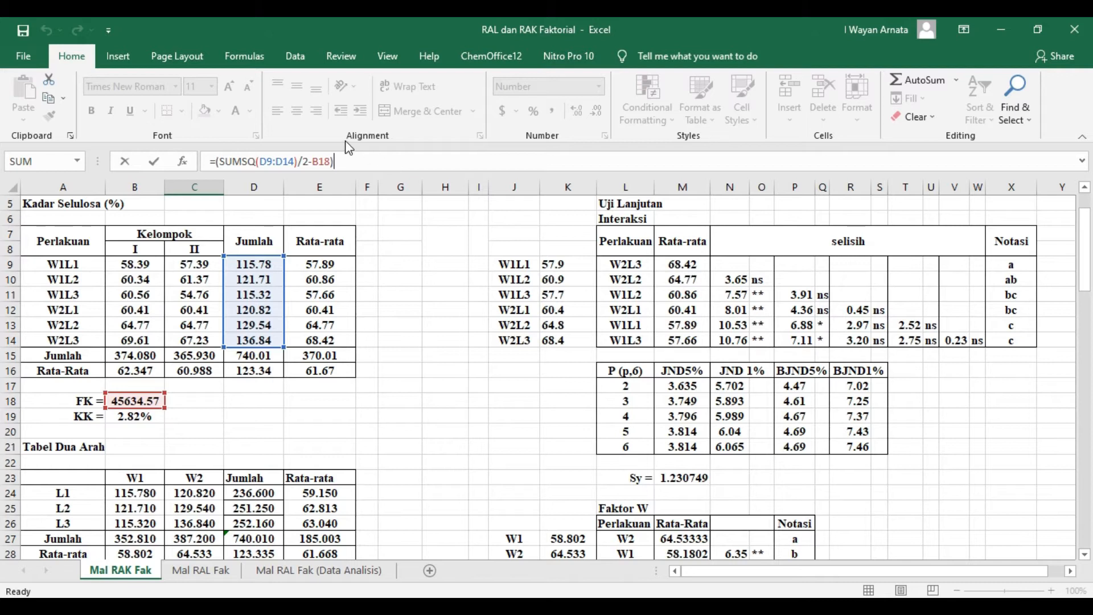
{"action": "key", "text": "Return"}
- Check which group totals the Kelompok JK formula in C34 squares and which correction factor cell it subtracts
{"action": "scroll", "coordinate": [342, 486], "scroll_direction": "down", "scroll_amount": 1}
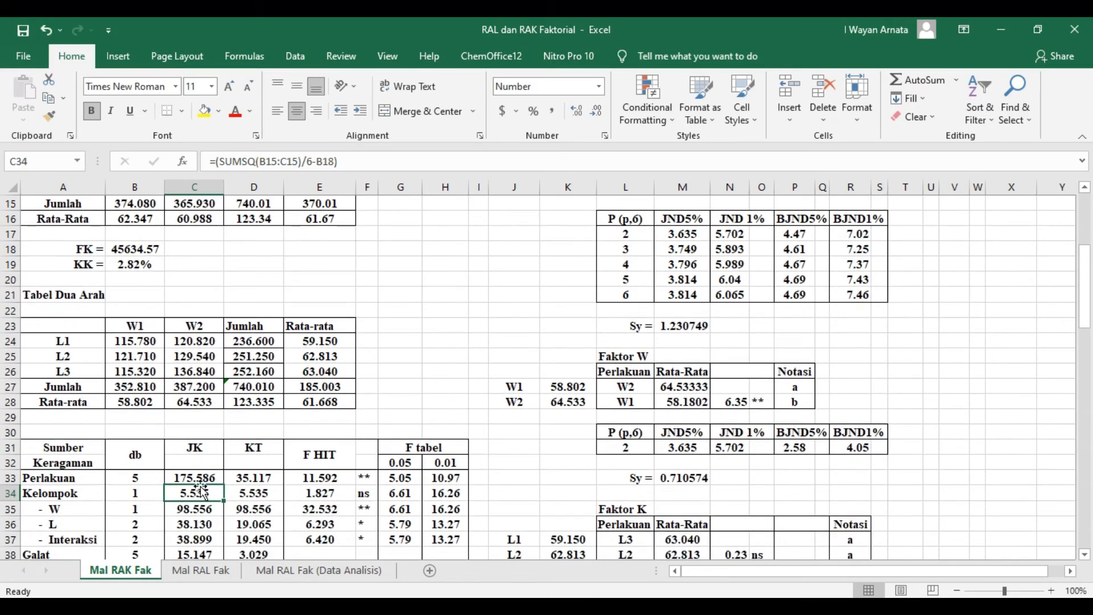
{"action": "left_click", "coordinate": [199, 478]}
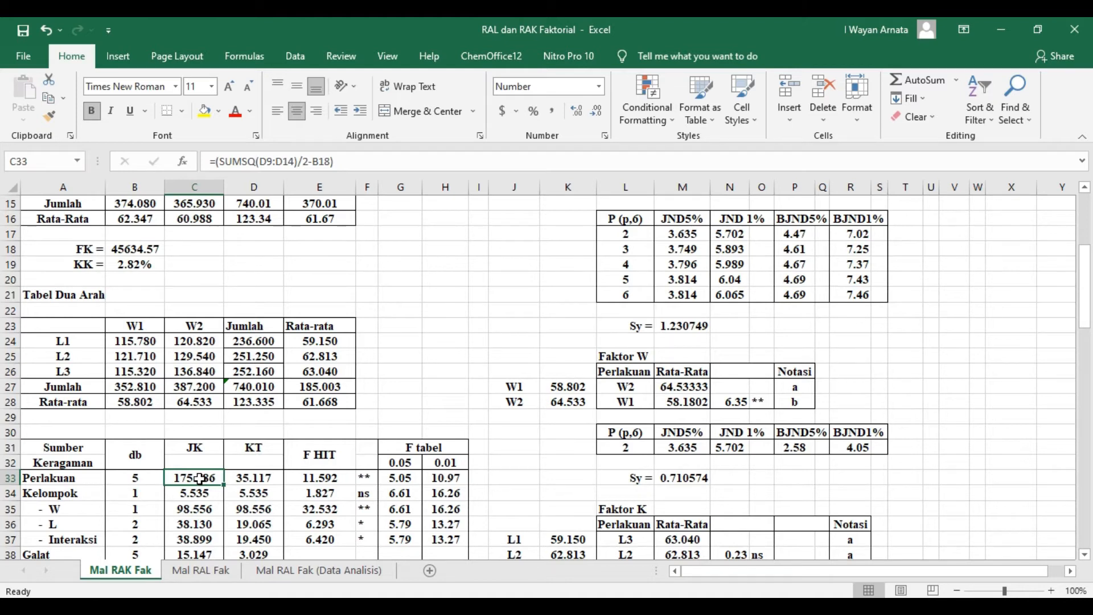
{"action": "left_click", "coordinate": [200, 493]}
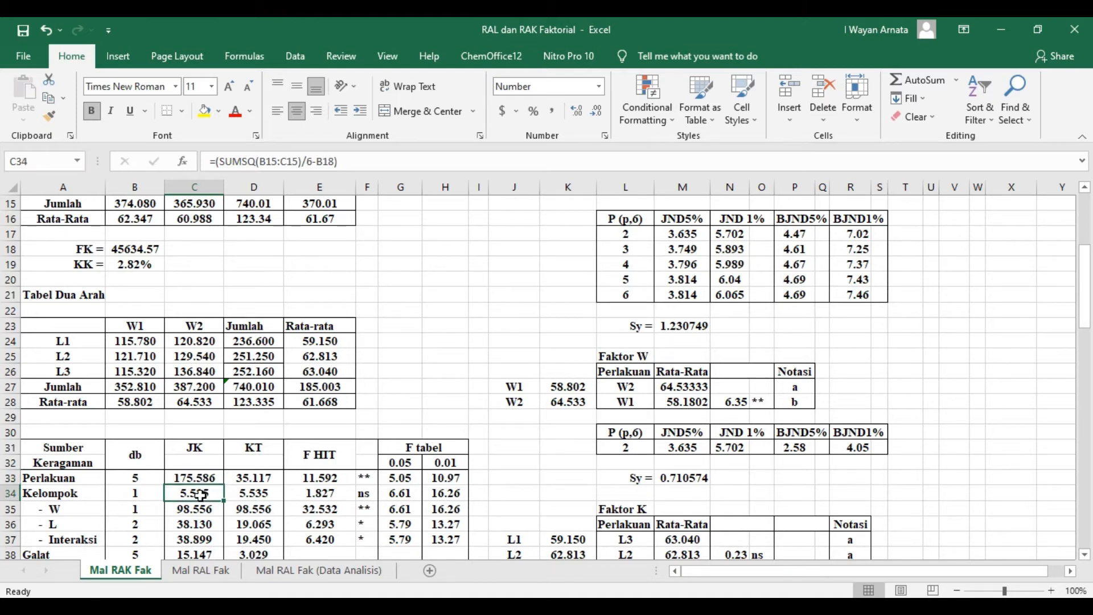
{"action": "left_click", "coordinate": [355, 161]}
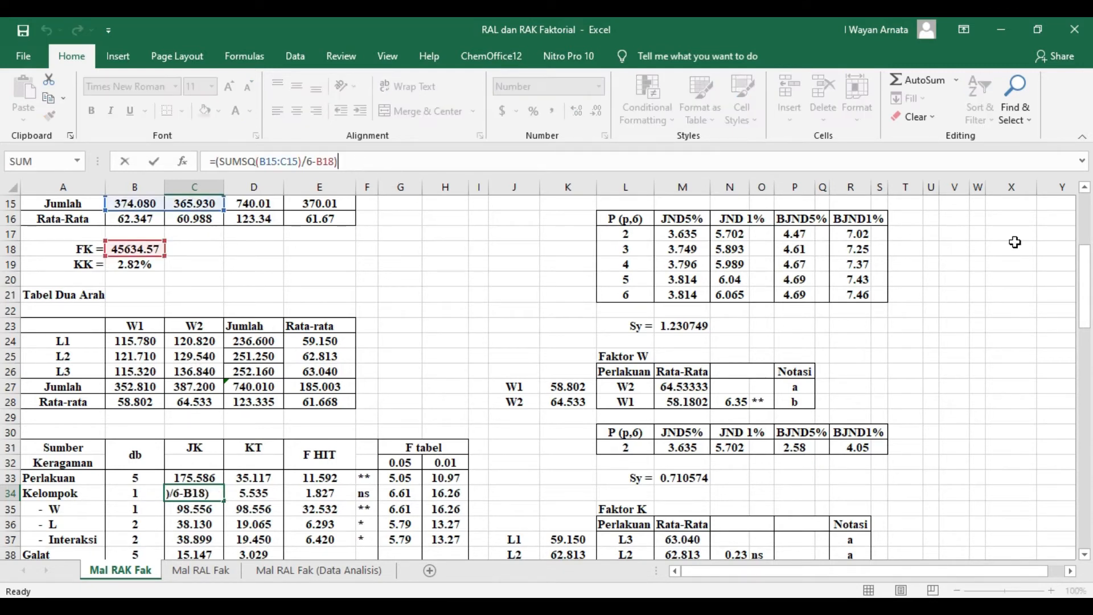
{"action": "left_click_drag", "start_coordinate": [1084, 312], "coordinate": [1083, 257]}
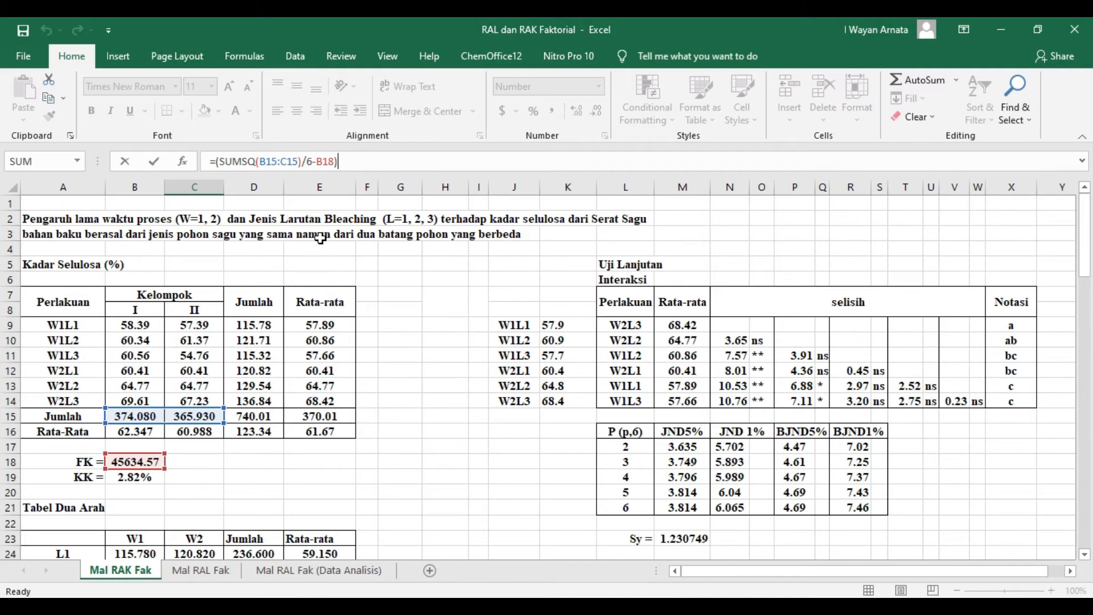
{"action": "key", "text": "Return"}
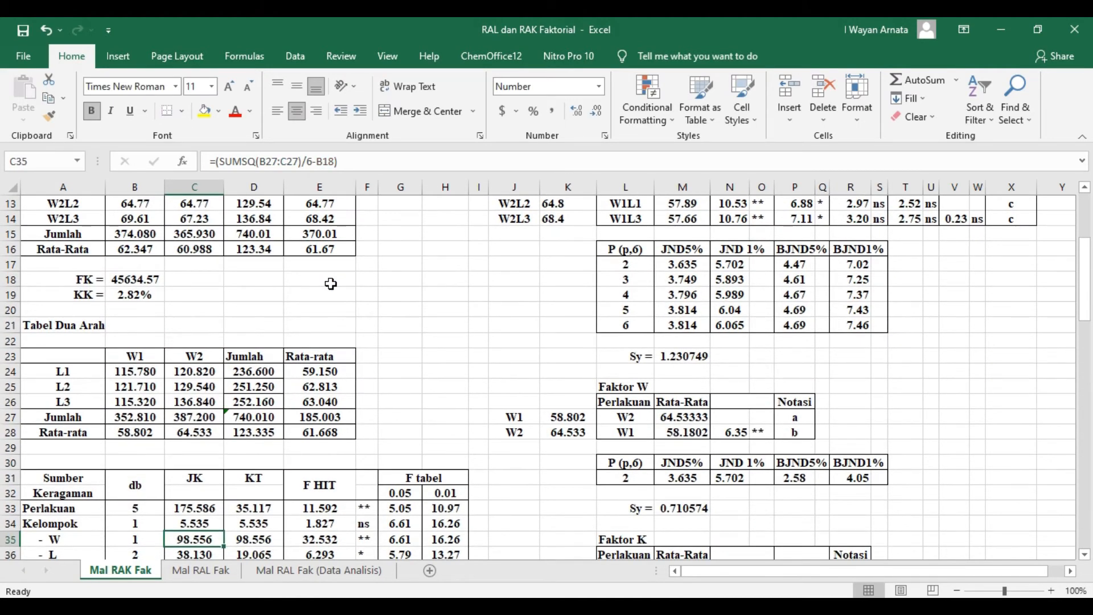
- Check which two-way table totals and correction factor cell the W JK formula in C35 uses
{"action": "scroll", "coordinate": [414, 343], "scroll_direction": "down", "scroll_amount": 1}
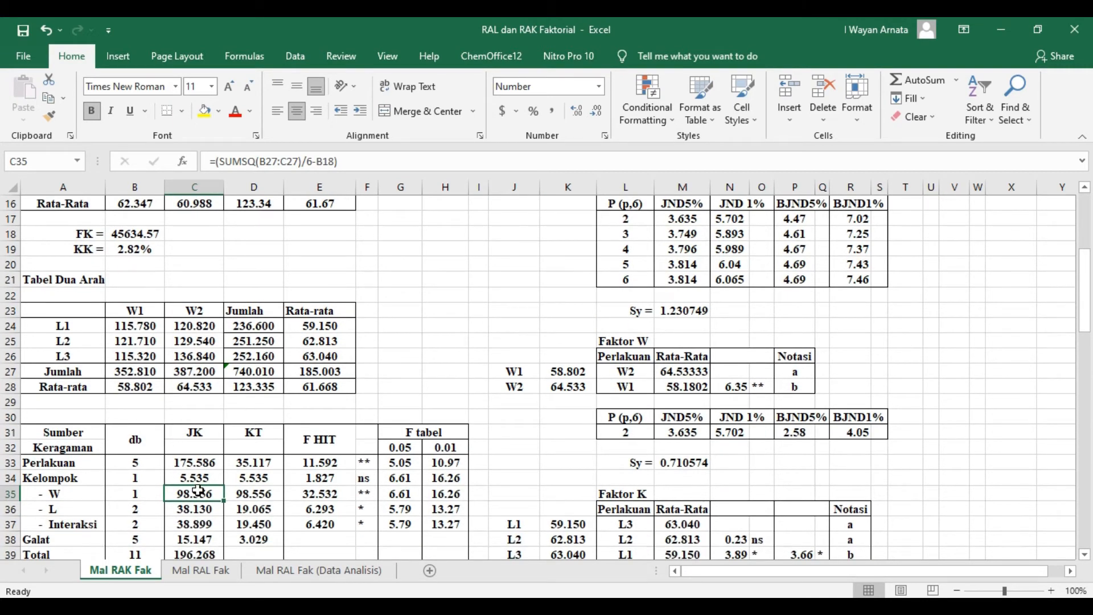
{"action": "left_click", "coordinate": [363, 163]}
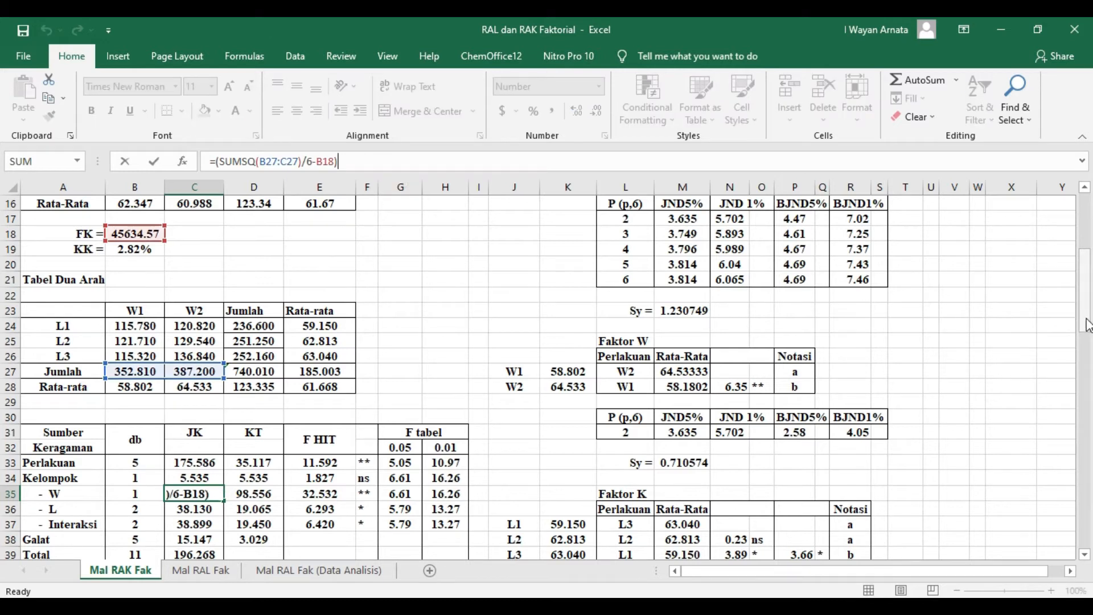
{"action": "left_click_drag", "start_coordinate": [1087, 324], "coordinate": [1085, 319]}
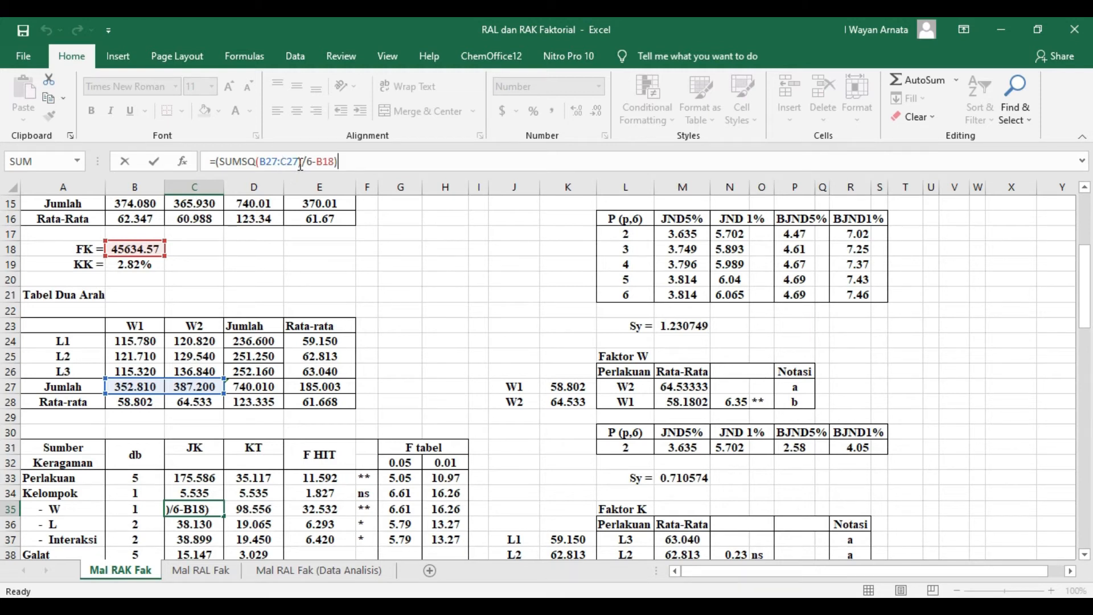
{"action": "type", "text": ")"}
{"action": "key", "text": "Return"}
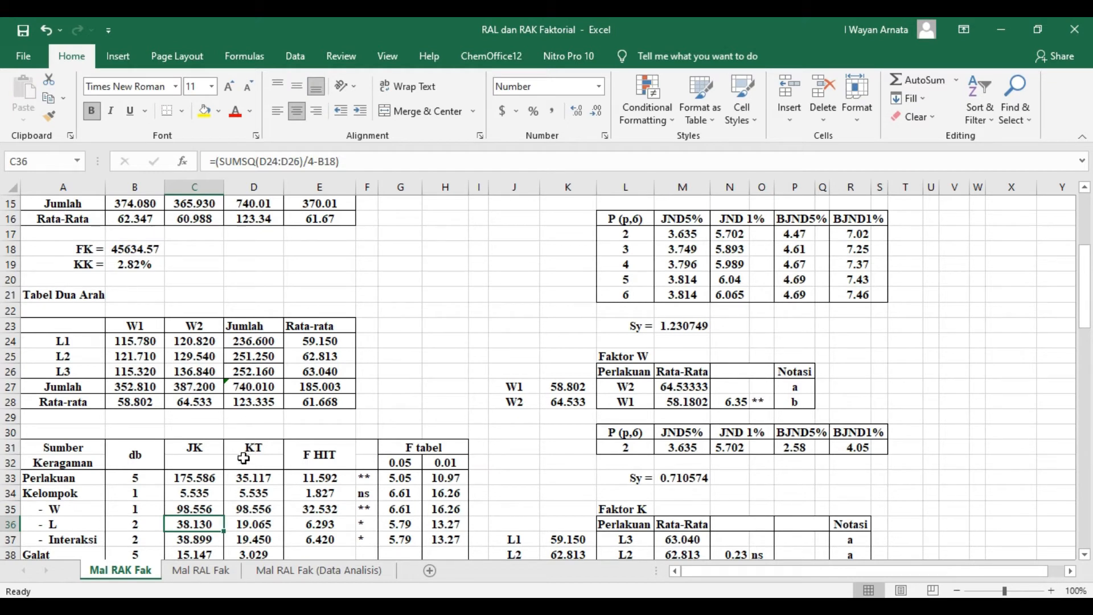
- Check the cells referenced by the L and Interaksi JK formulas in C36 and C37
{"action": "left_click", "coordinate": [366, 161]}
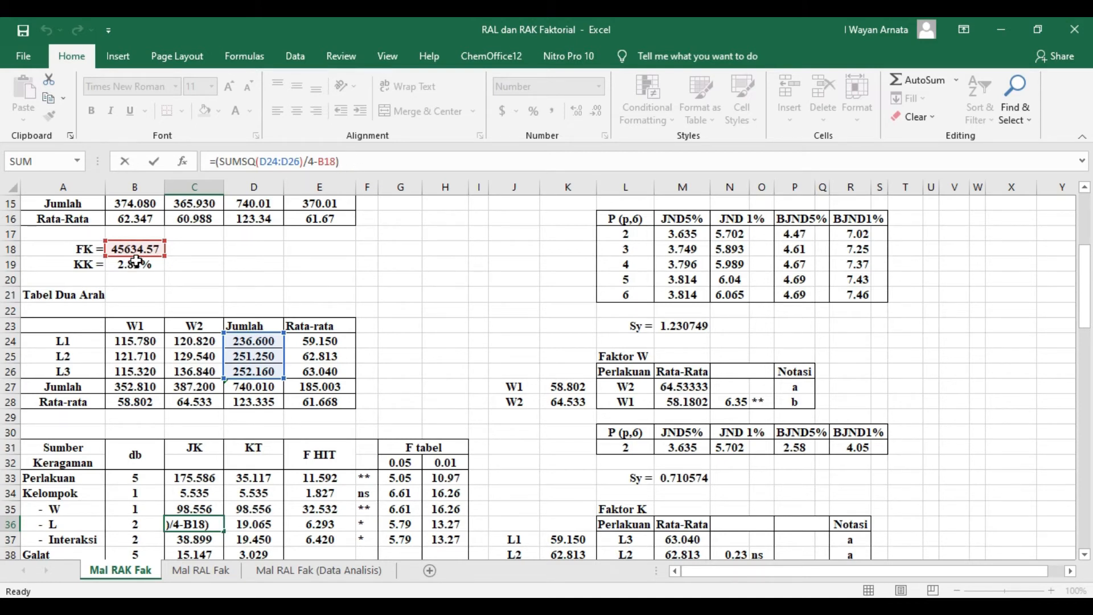
{"action": "key", "text": "Return"}
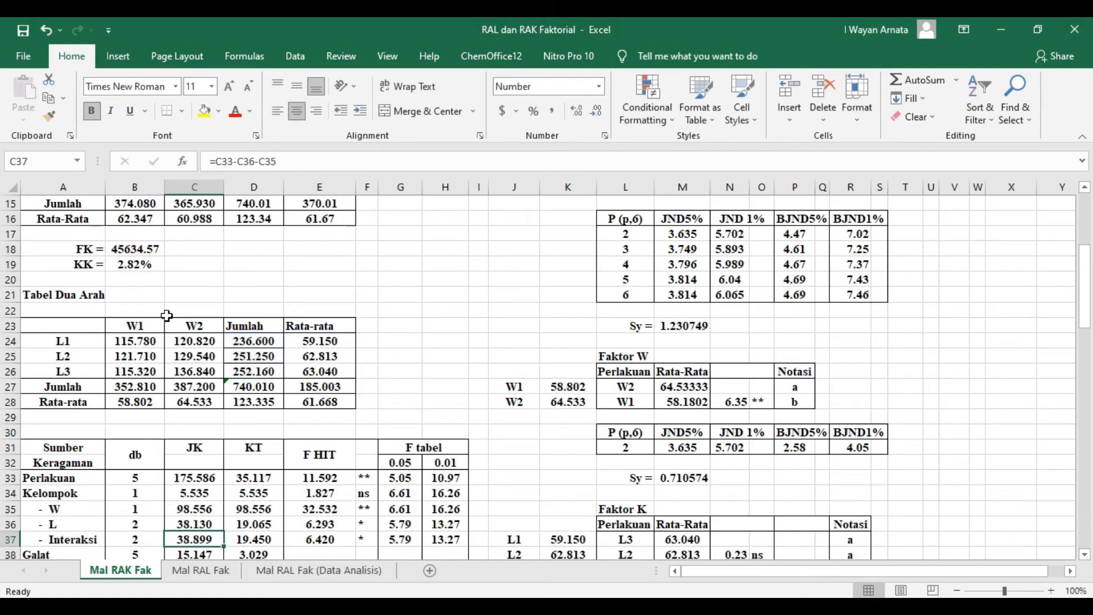
{"action": "scroll", "coordinate": [166, 316], "scroll_direction": "down", "scroll_amount": 1}
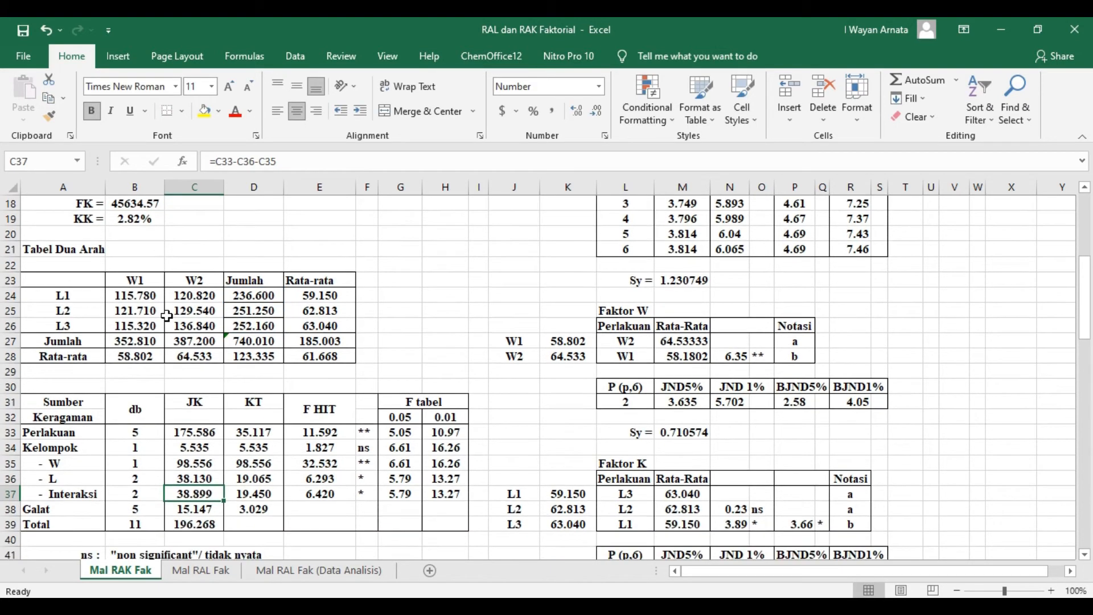
{"action": "left_click", "coordinate": [299, 160]}
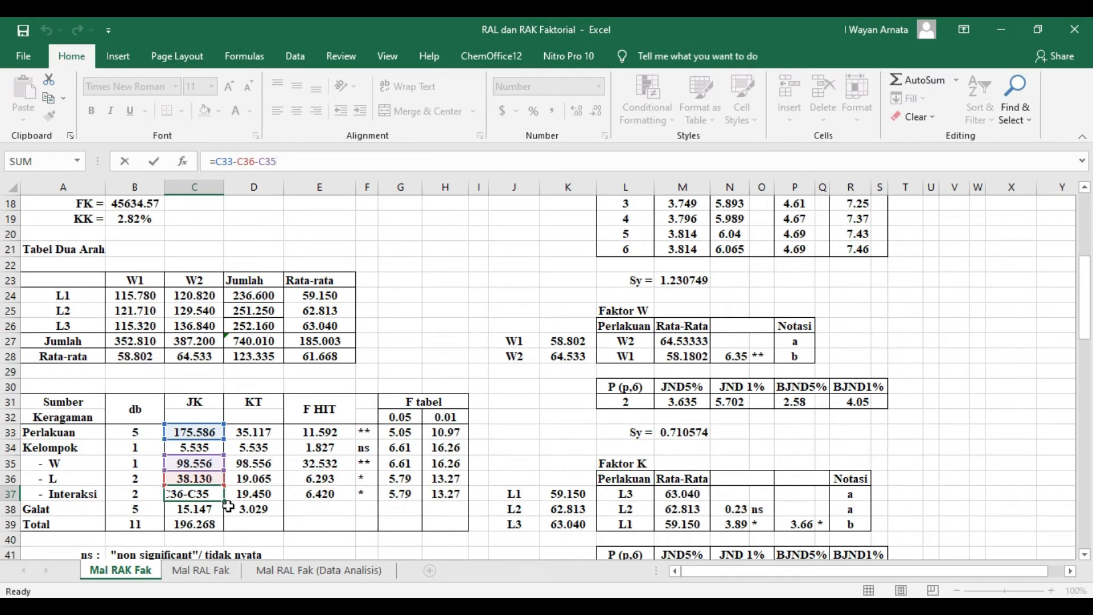
{"action": "key", "text": "Return"}
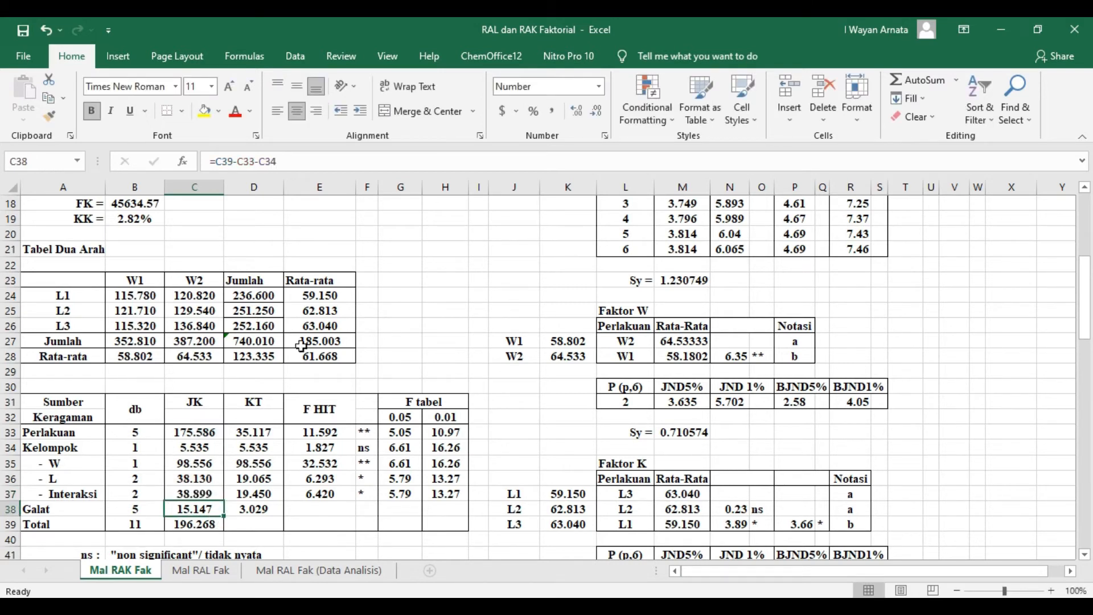
- Check which JK cells the Galat formula in C38 subtracts from the Total
{"action": "left_click", "coordinate": [300, 160]}
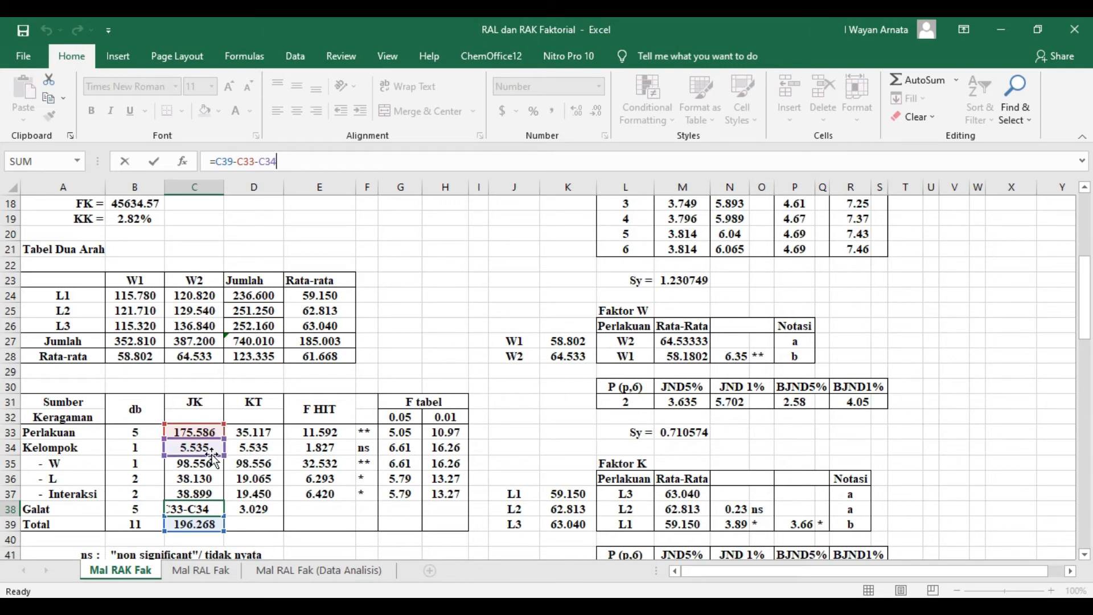
{"action": "key", "text": "Return"}
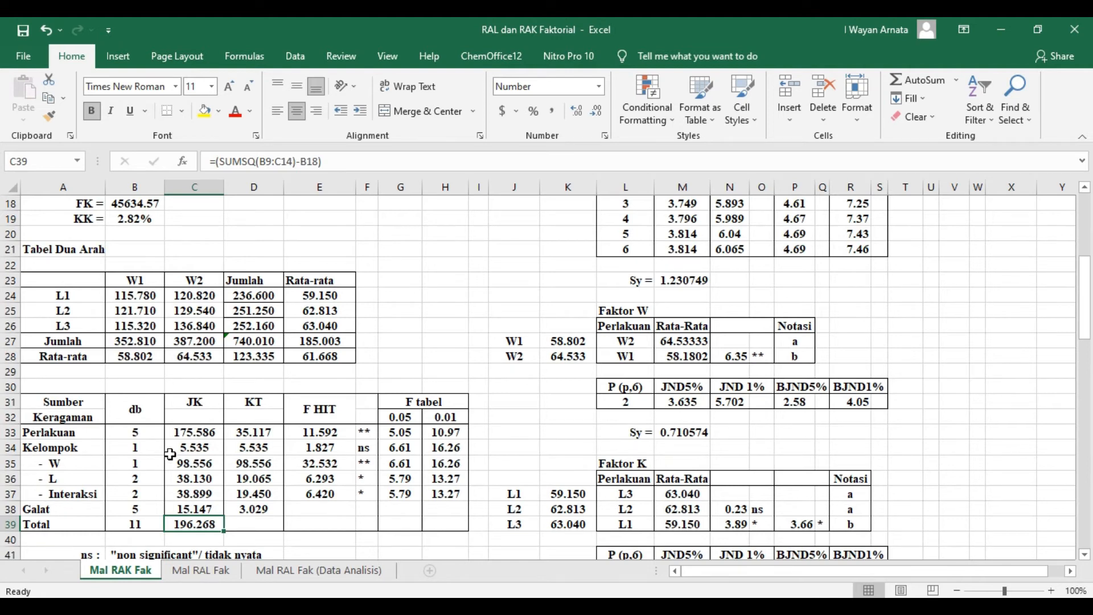
{"action": "left_click", "coordinate": [360, 376]}
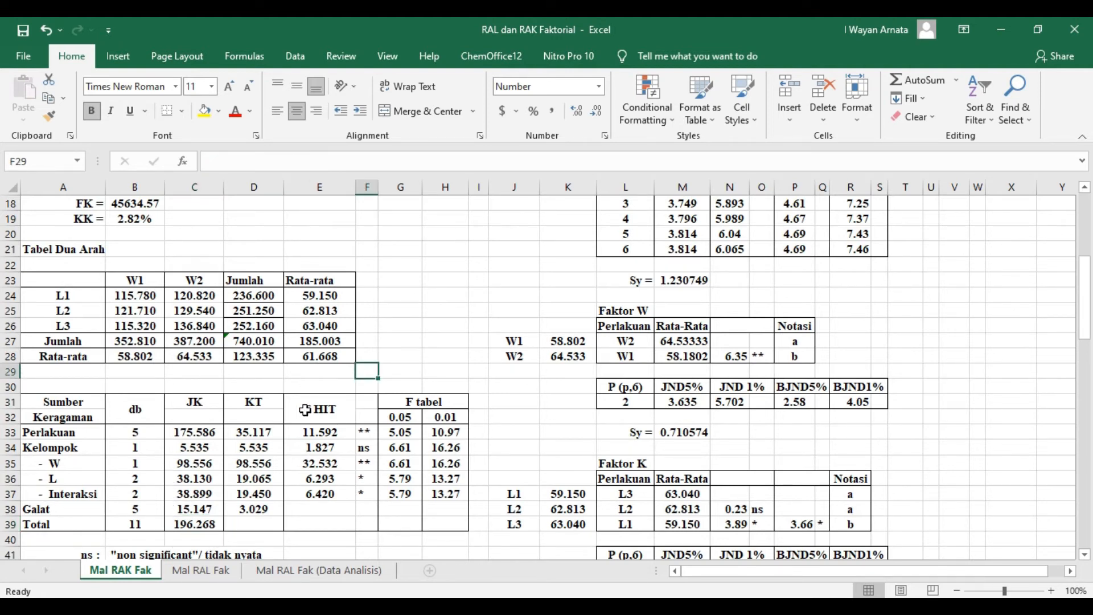
- Check how the Perlakuan KT formula in D33 divides the JK by its degrees of freedom
{"action": "left_click", "coordinate": [264, 433]}
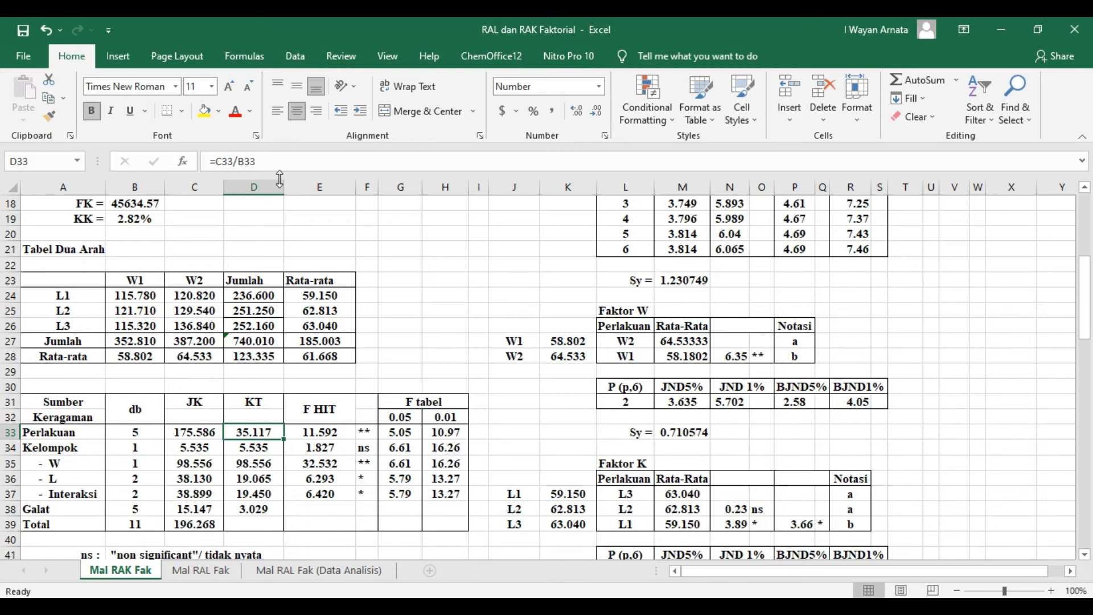
{"action": "double_click", "coordinate": [245, 432]}
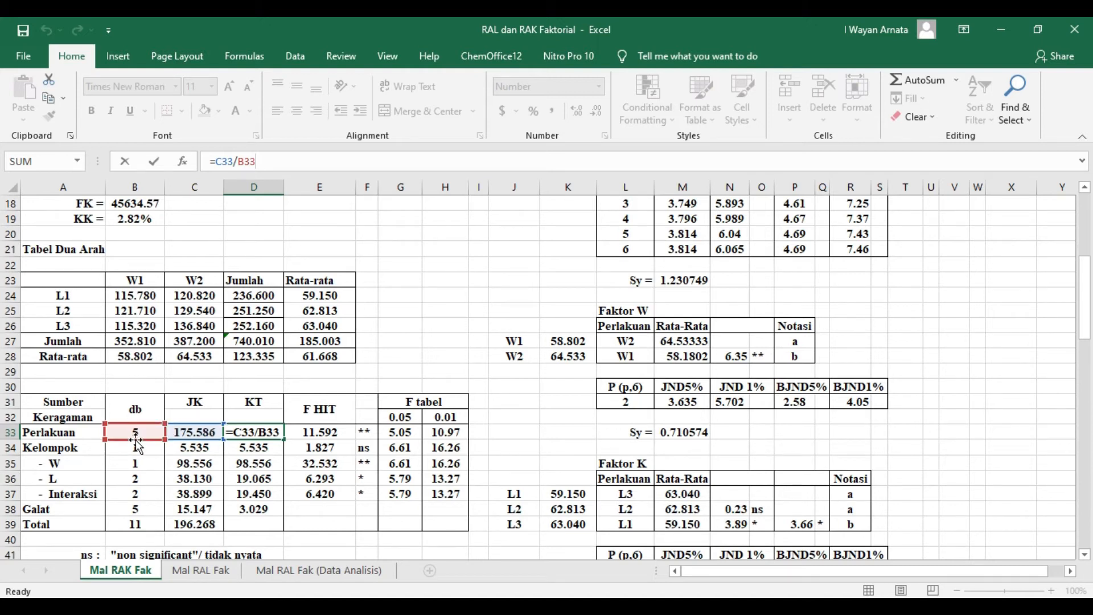
{"action": "key", "text": "Return"}
{"action": "left_click", "coordinate": [256, 435]}
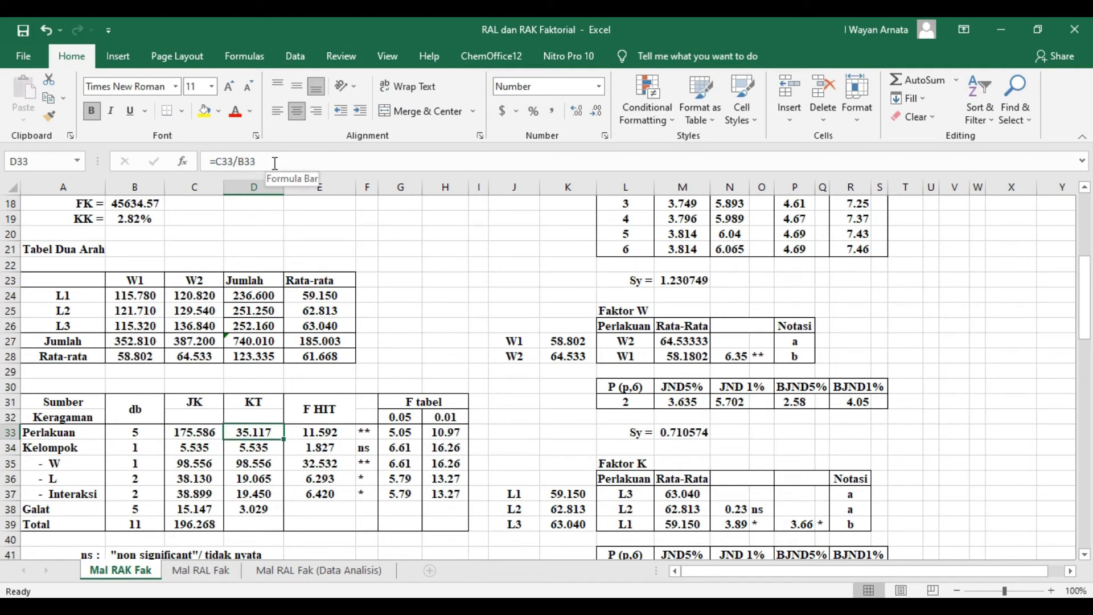
- Try filling the Perlakuan KT formula from D33 down through the Galat row in D38, and undo the fill
{"action": "left_click", "coordinate": [390, 343]}
{"action": "left_click", "coordinate": [264, 433]}
{"action": "left_click_drag", "start_coordinate": [286, 442], "coordinate": [286, 515]}
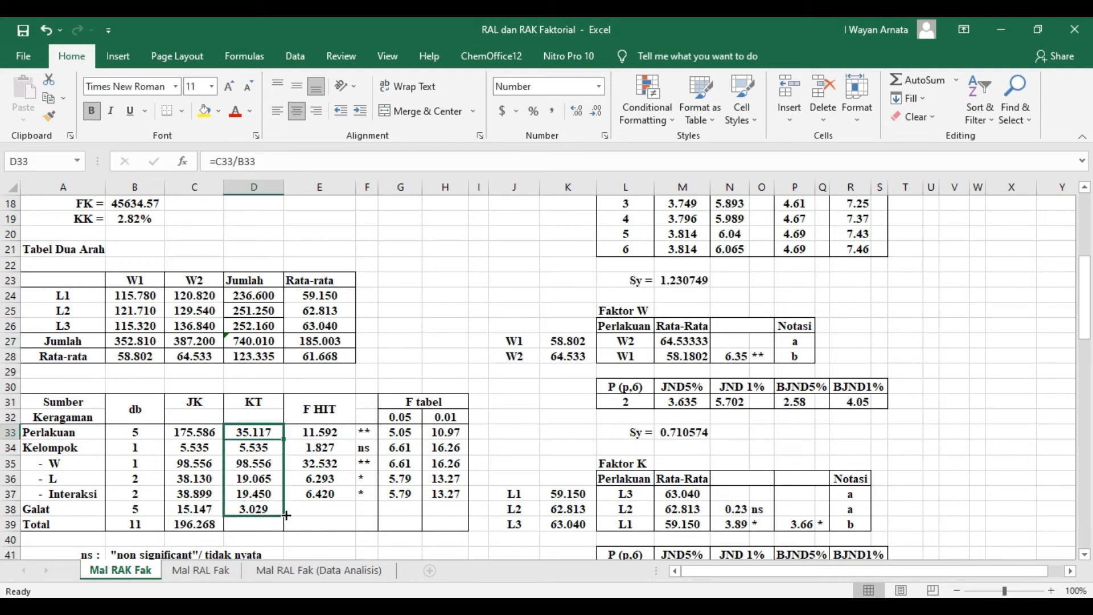
{"action": "left_click_drag", "start_coordinate": [419, 548], "coordinate": [419, 541]}
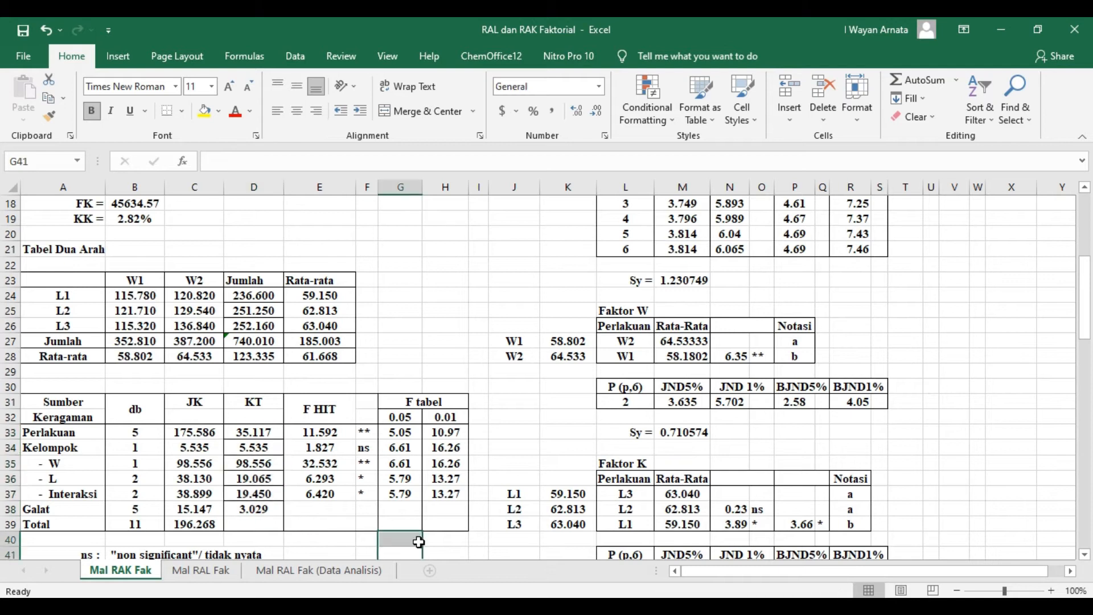
{"action": "key", "text": "ctrl+z"}
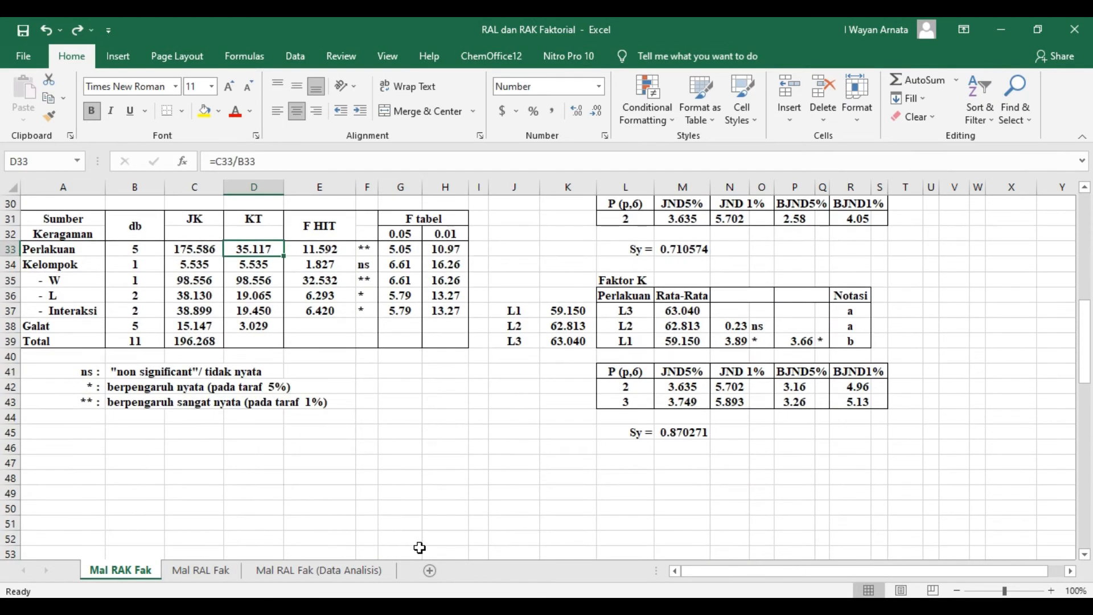
- Check which JK and degrees-of-freedom cells the Galat KT formula in D38 divides
{"action": "left_click", "coordinate": [255, 326]}
{"action": "left_click", "coordinate": [295, 162]}
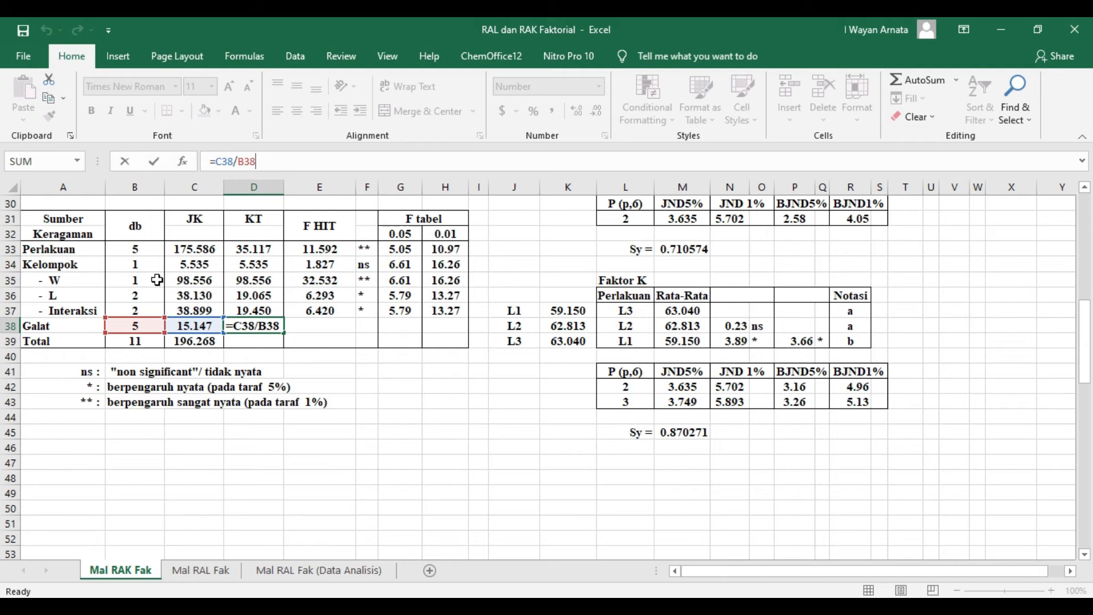
{"action": "key", "text": "Return"}
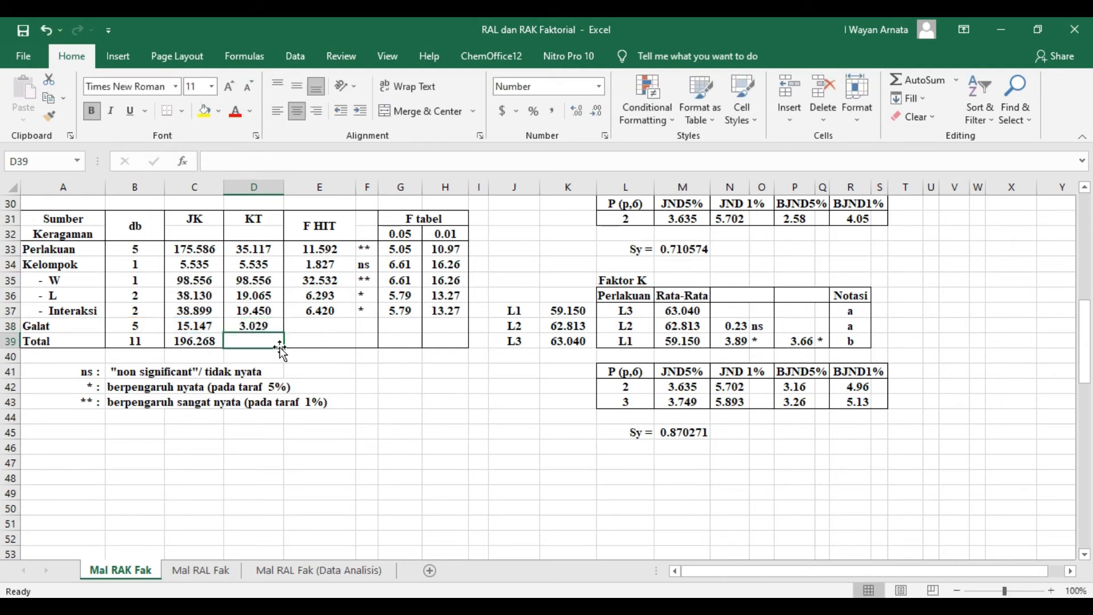
{"action": "scroll", "coordinate": [386, 402], "scroll_direction": "up", "scroll_amount": 1}
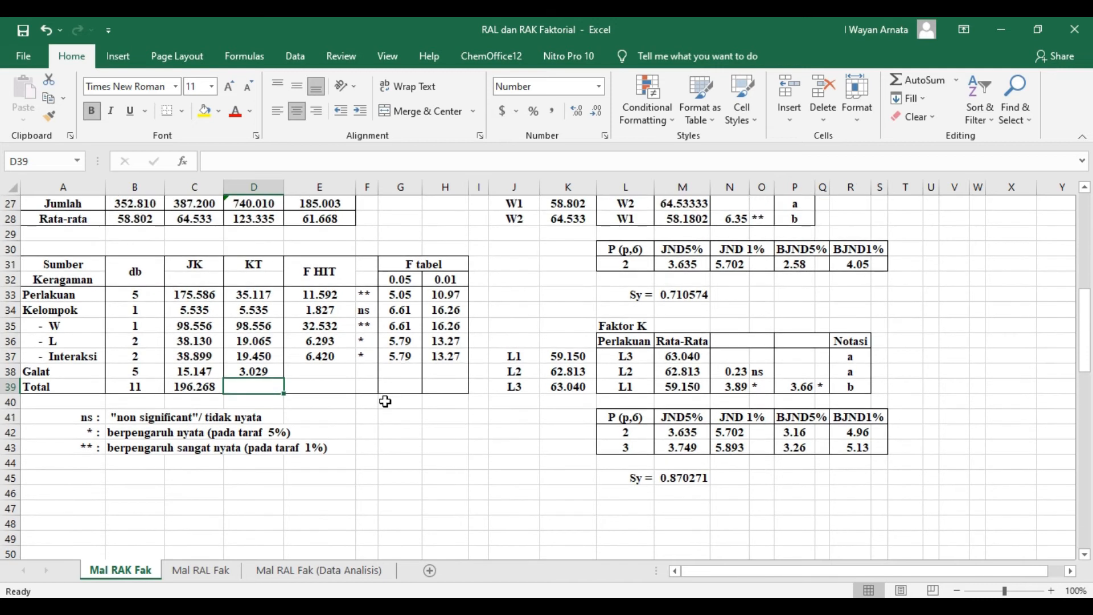
- Check which KT cells the F HIT formulas in E33 and E34 divide for the Perlakuan and Kelompok rows
{"action": "double_click", "coordinate": [308, 298]}
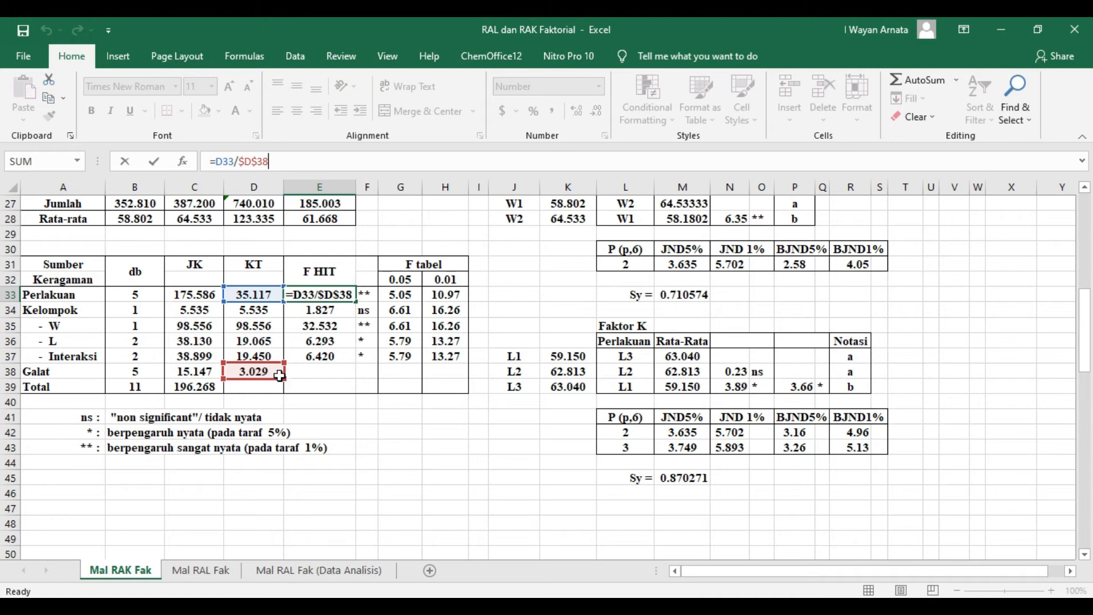
{"action": "key", "text": "Return"}
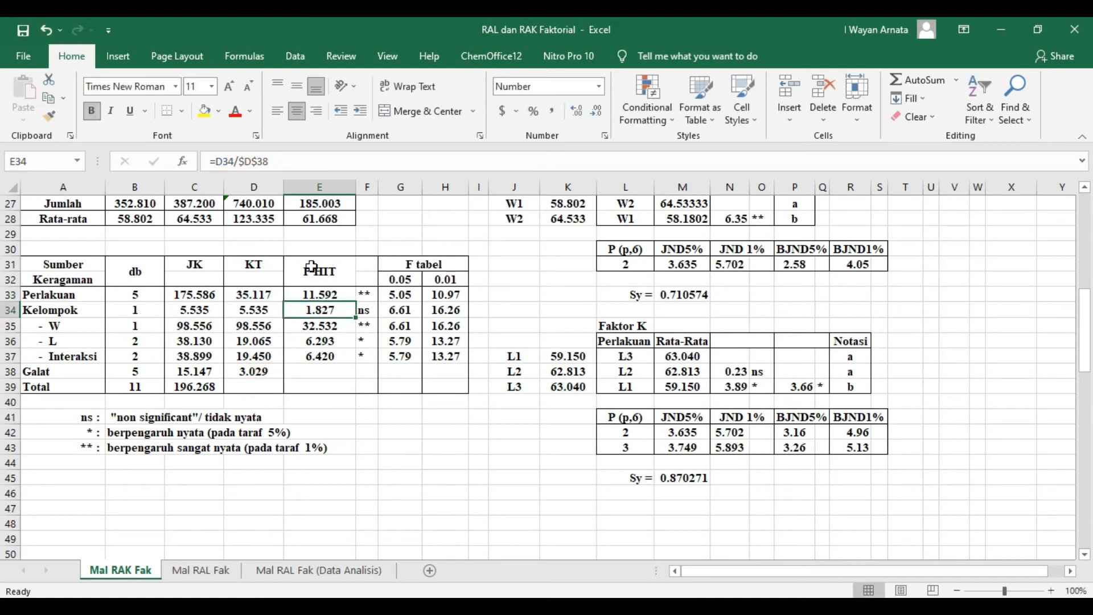
{"action": "left_click", "coordinate": [284, 161]}
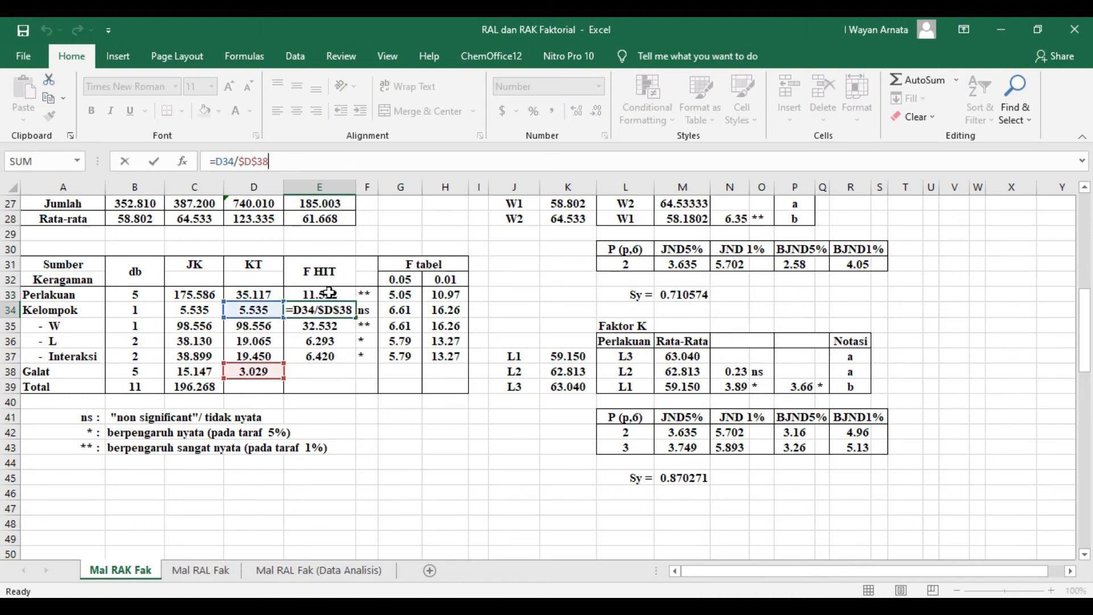
{"action": "key", "text": "shift+Return"}
{"action": "left_click", "coordinate": [261, 163]}
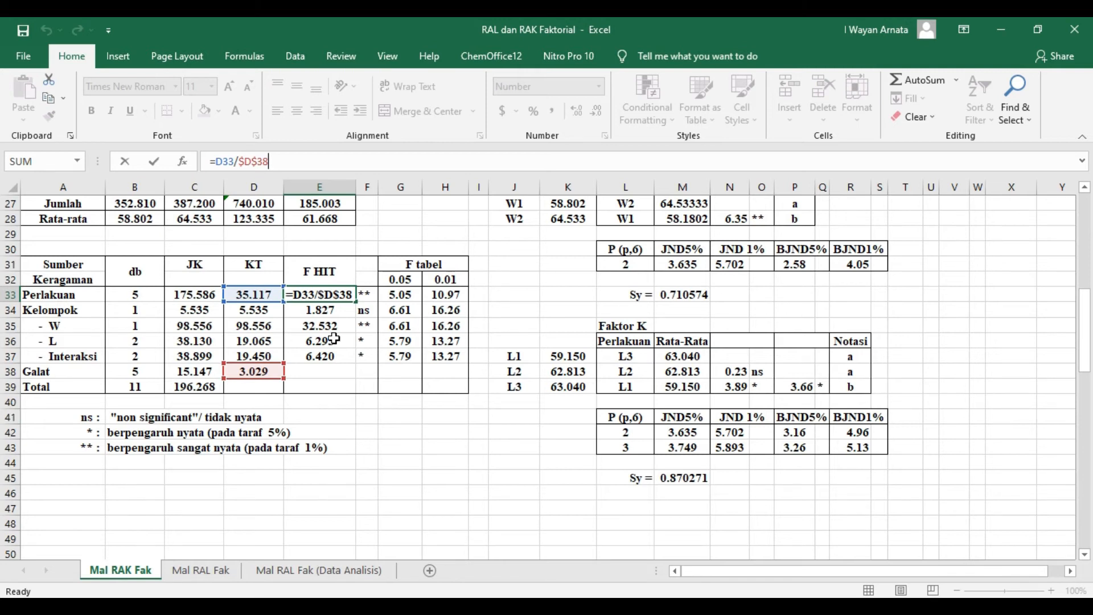
{"action": "key", "text": "Return"}
- Try filling the Perlakuan F HIT formula from E33 down through the Interaksi row in E37
{"action": "left_click", "coordinate": [331, 295]}
{"action": "left_click_drag", "start_coordinate": [356, 302], "coordinate": [354, 359]}
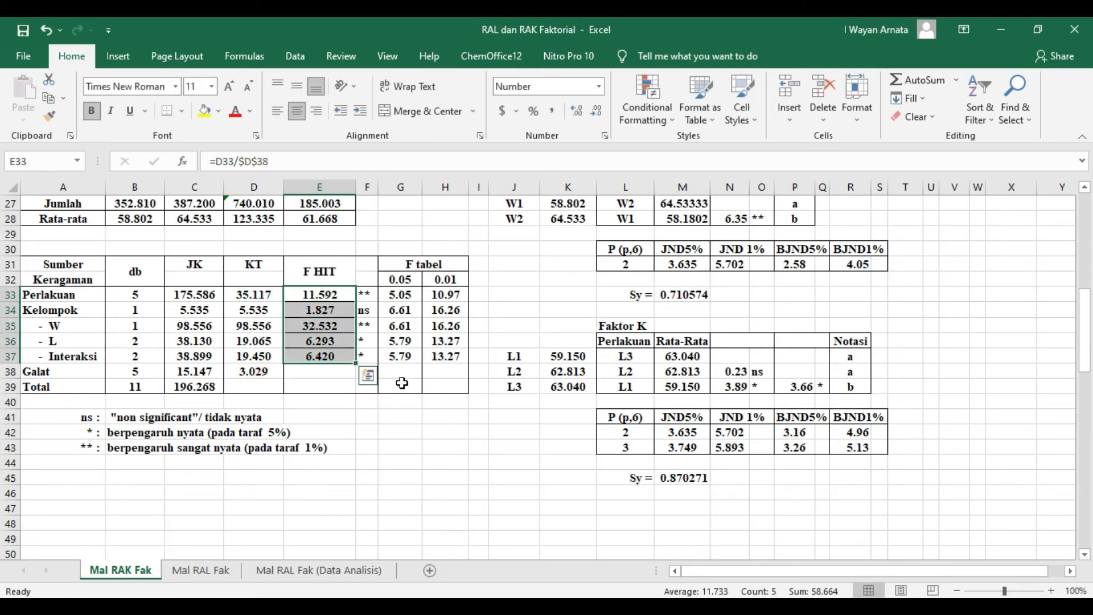
- Check which probability and degrees-of-freedom cells the FINV formula in G33 uses for the 0.05 F tabel value
{"action": "left_click", "coordinate": [401, 295]}
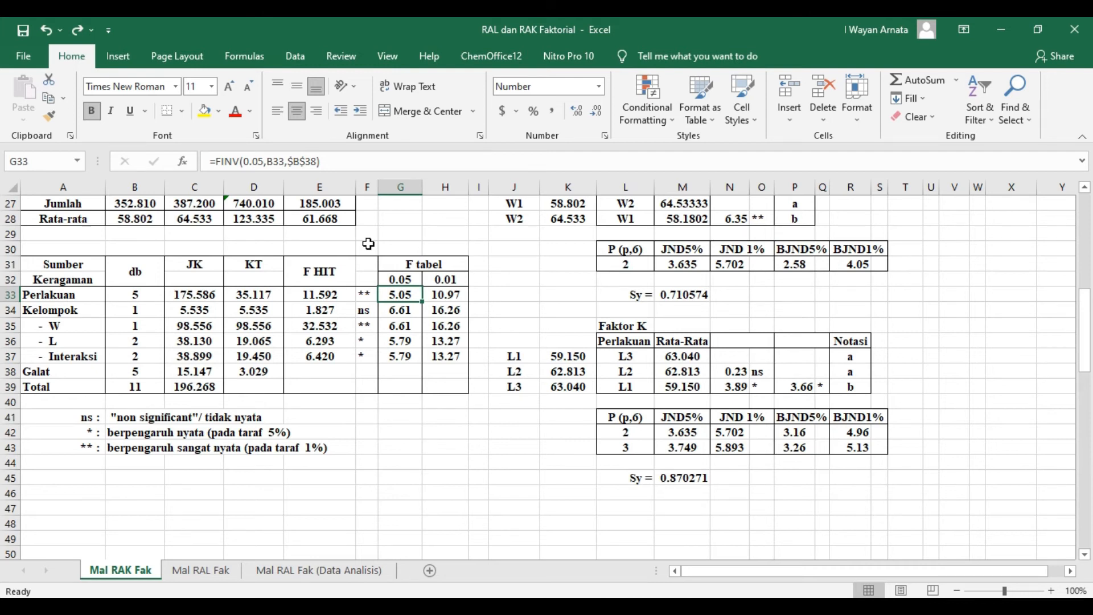
{"action": "left_click", "coordinate": [339, 158]}
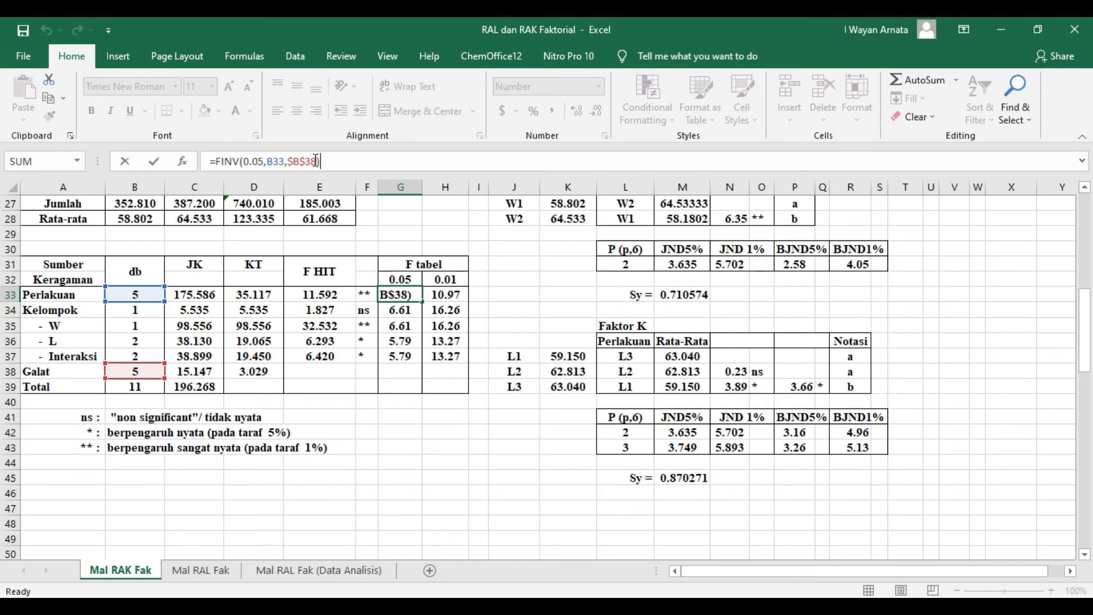
{"action": "key", "text": "Return"}
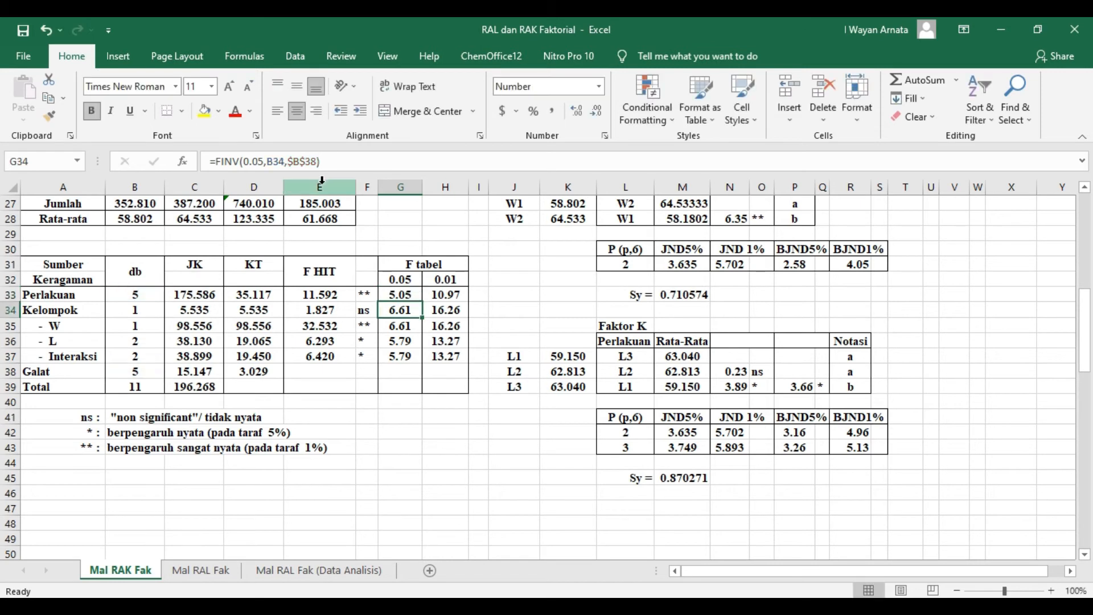
- Check the arguments of the 0.01 F tabel FINV formulas in H33 for Perlakuan and H37 for Interaksi
{"action": "left_click", "coordinate": [454, 295]}
{"action": "left_click", "coordinate": [346, 162]}
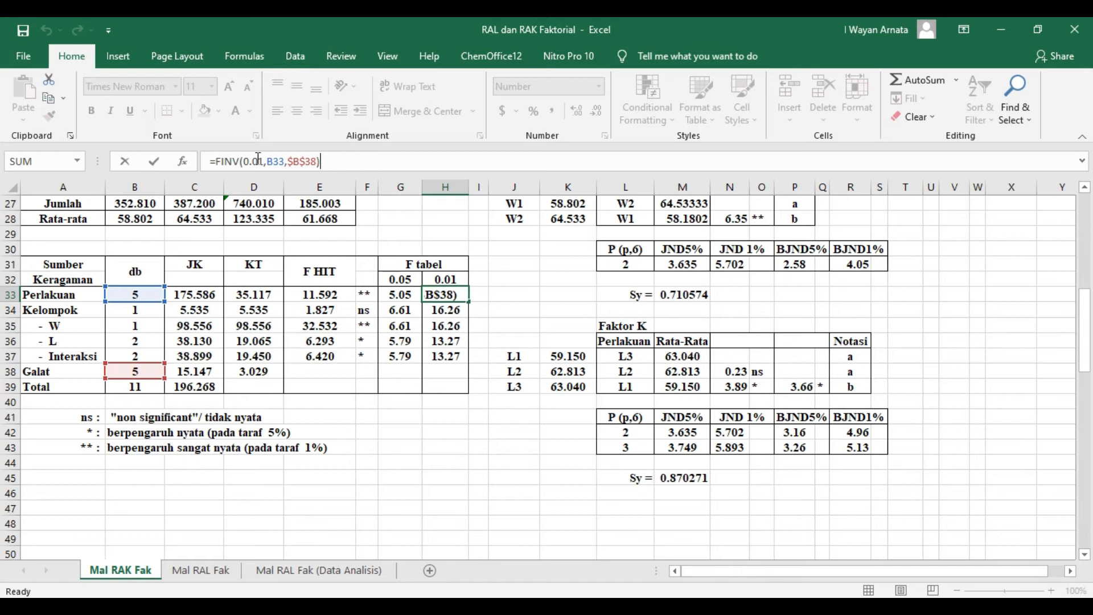
{"action": "key", "text": "Return"}
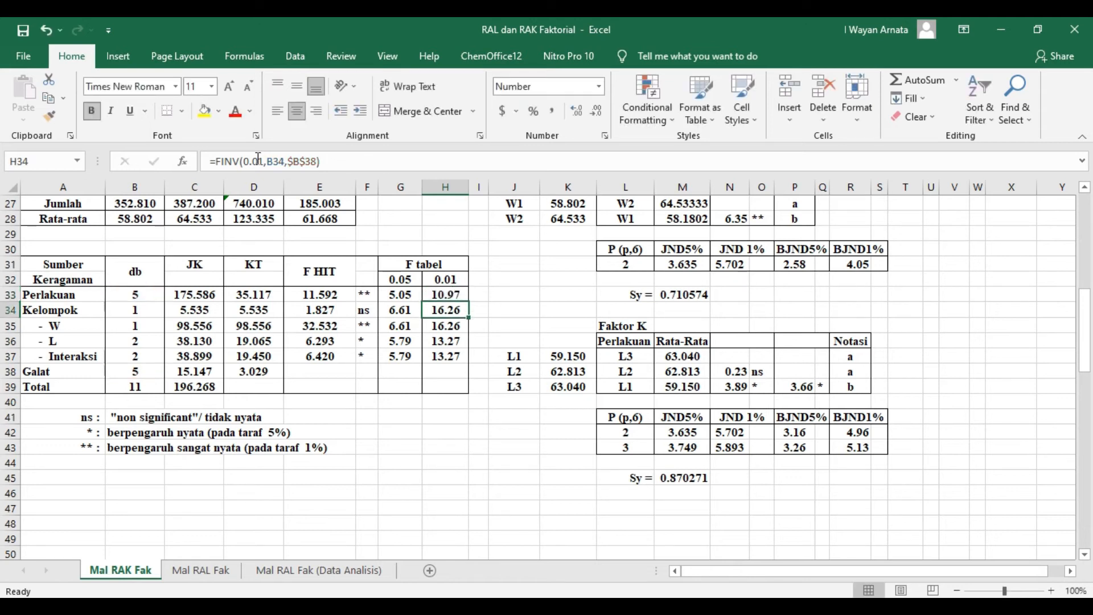
{"action": "left_click", "coordinate": [445, 356]}
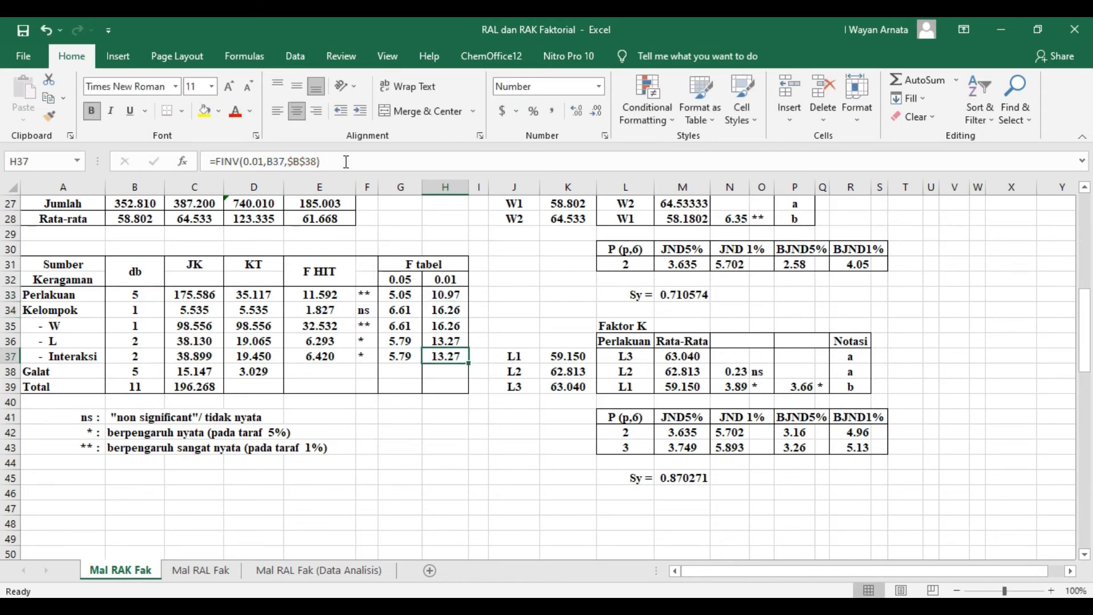
{"action": "left_click", "coordinate": [345, 160]}
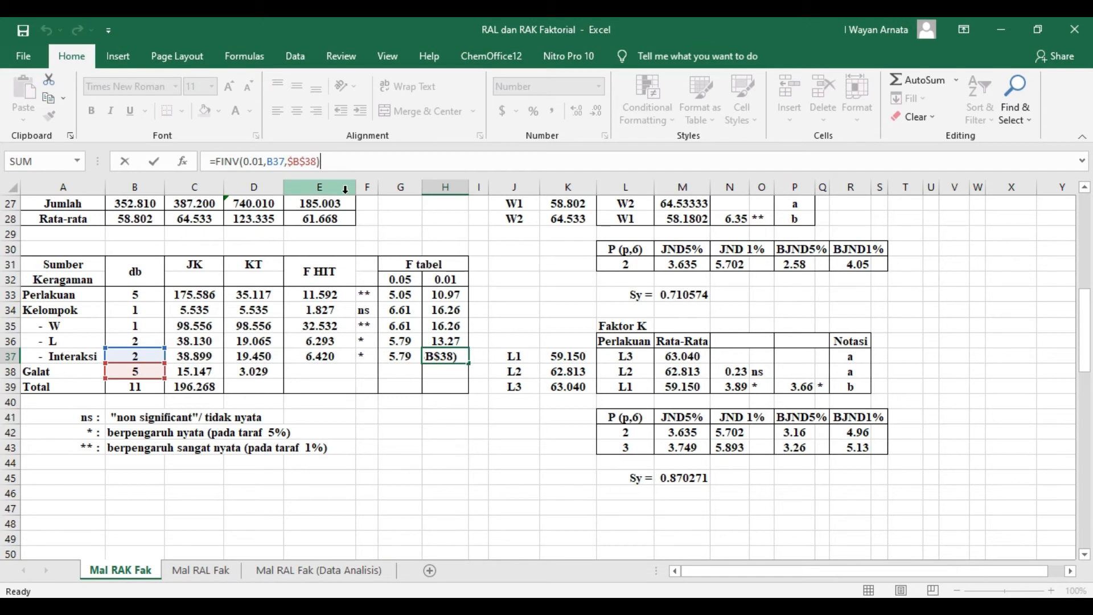
{"action": "key", "text": "Return"}
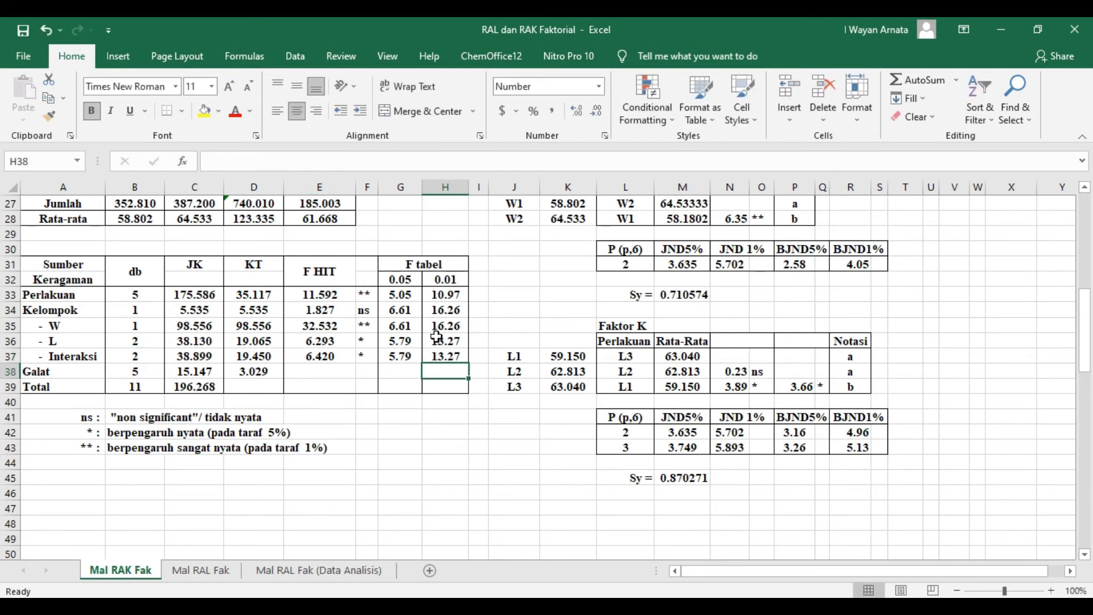
- Examine the significance marks in F33:F37 and how the nested IF formula in F33 compares F HIT with F tabel
{"action": "left_click_drag", "start_coordinate": [367, 293], "coordinate": [365, 359]}
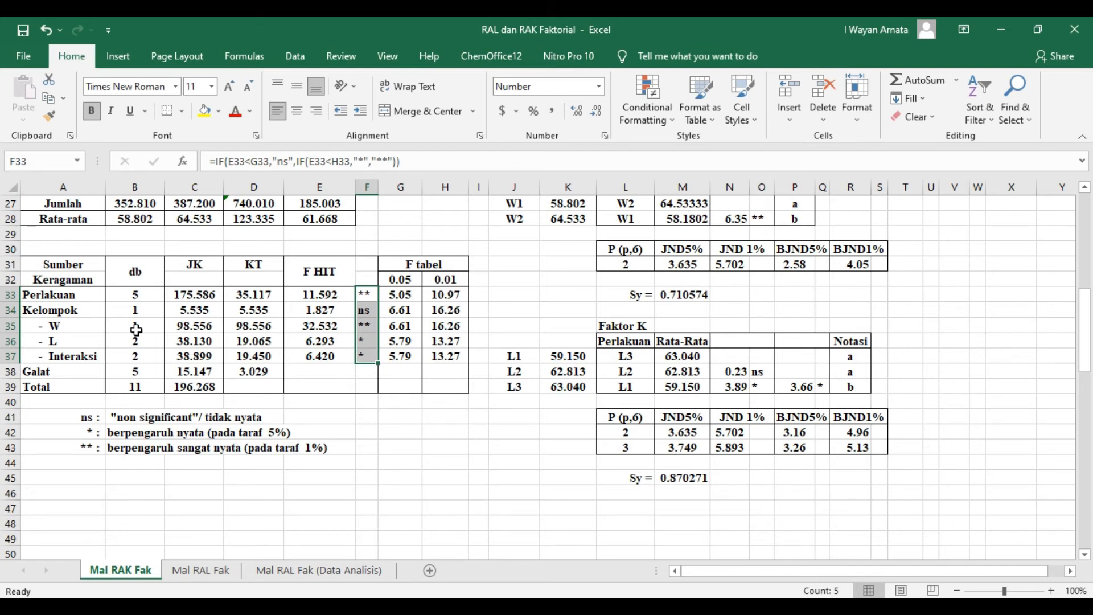
{"action": "left_click", "coordinate": [402, 475]}
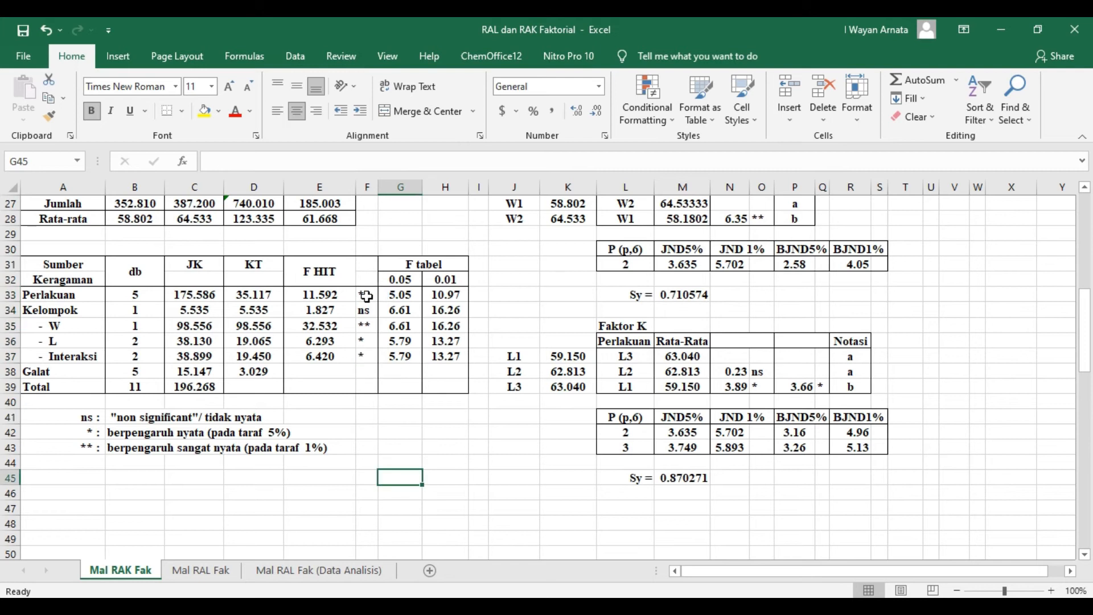
{"action": "left_click", "coordinate": [366, 296]}
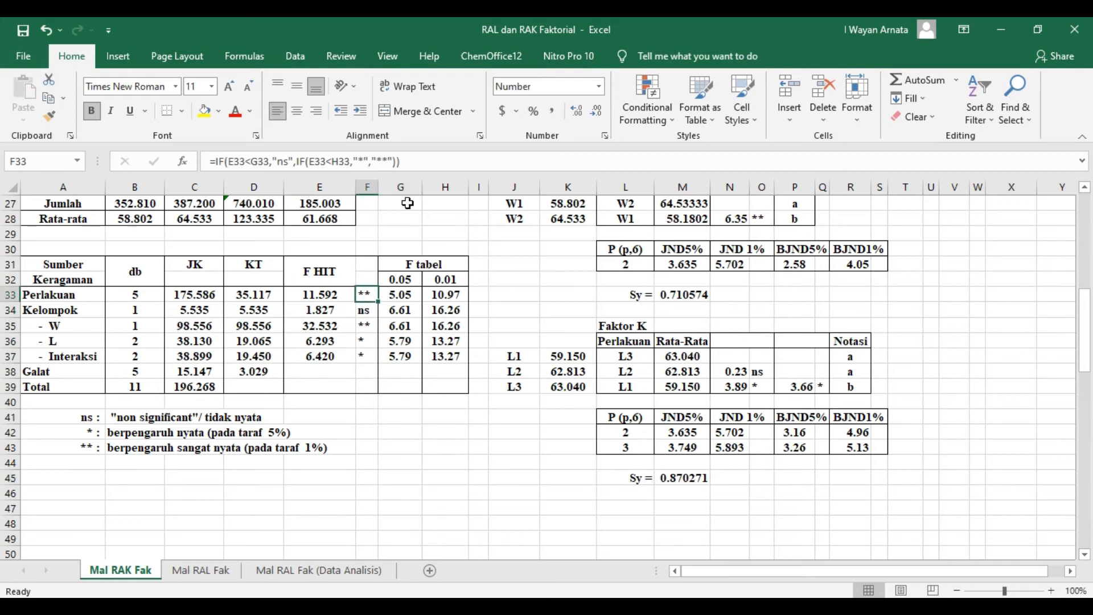
{"action": "left_click", "coordinate": [426, 162]}
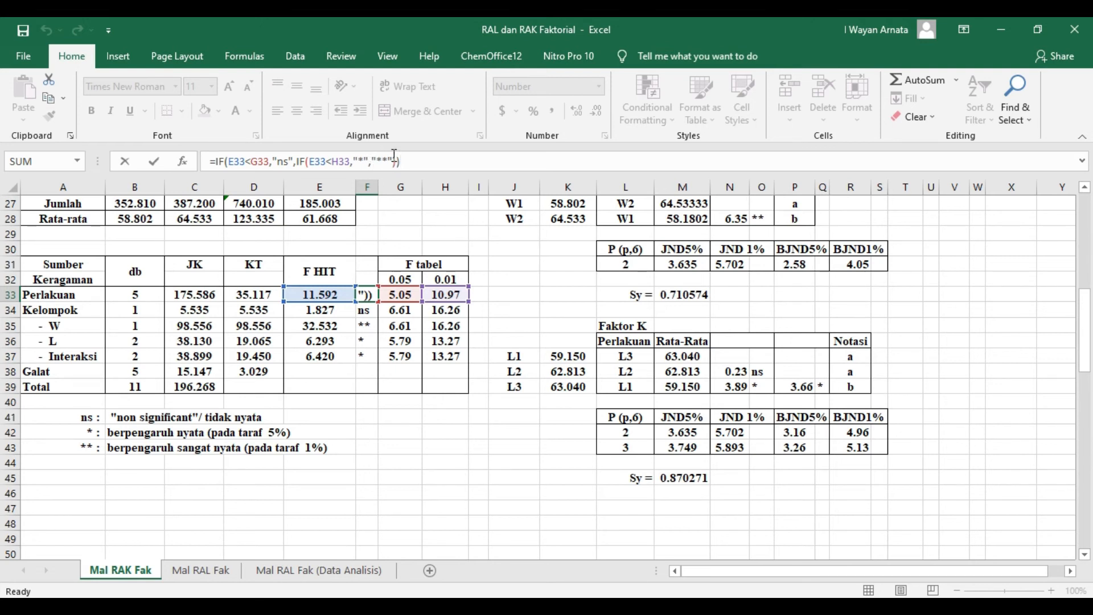
{"action": "key", "text": "Return"}
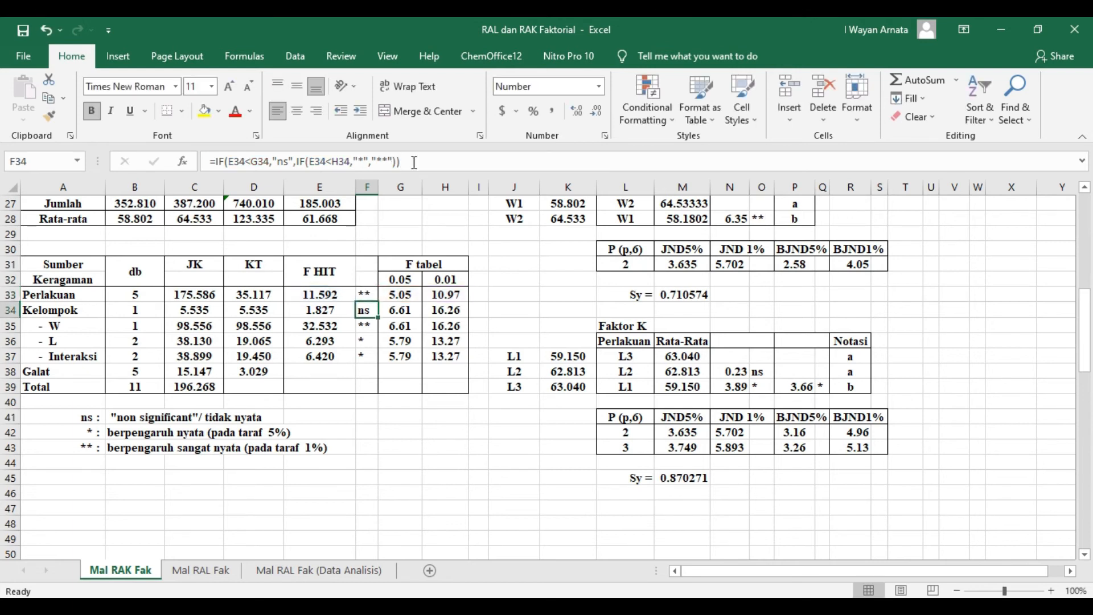
- Try filling the significance formula from F33 down through the Interaksi row in F37, and undo the fill
{"action": "left_click", "coordinate": [367, 295]}
{"action": "left_click_drag", "start_coordinate": [377, 303], "coordinate": [377, 359]}
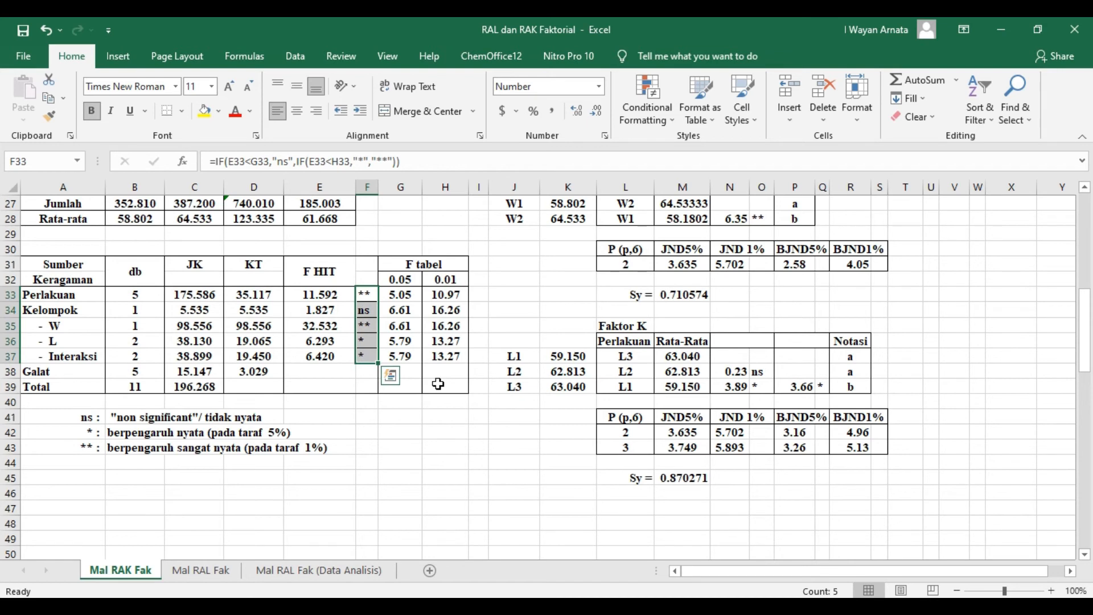
{"action": "left_click", "coordinate": [411, 433]}
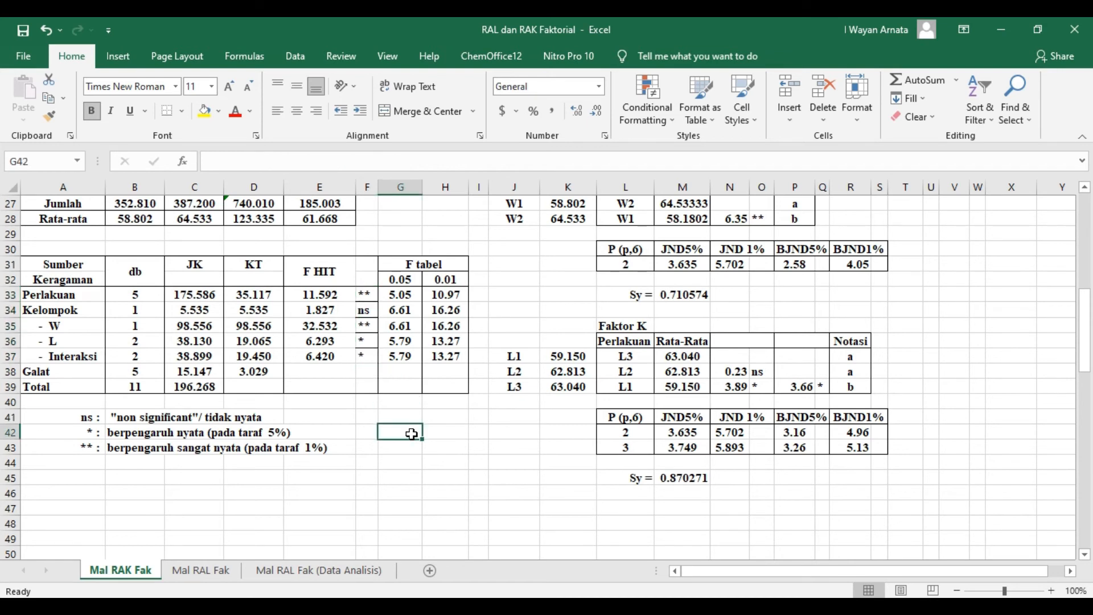
{"action": "left_click", "coordinate": [365, 335]}
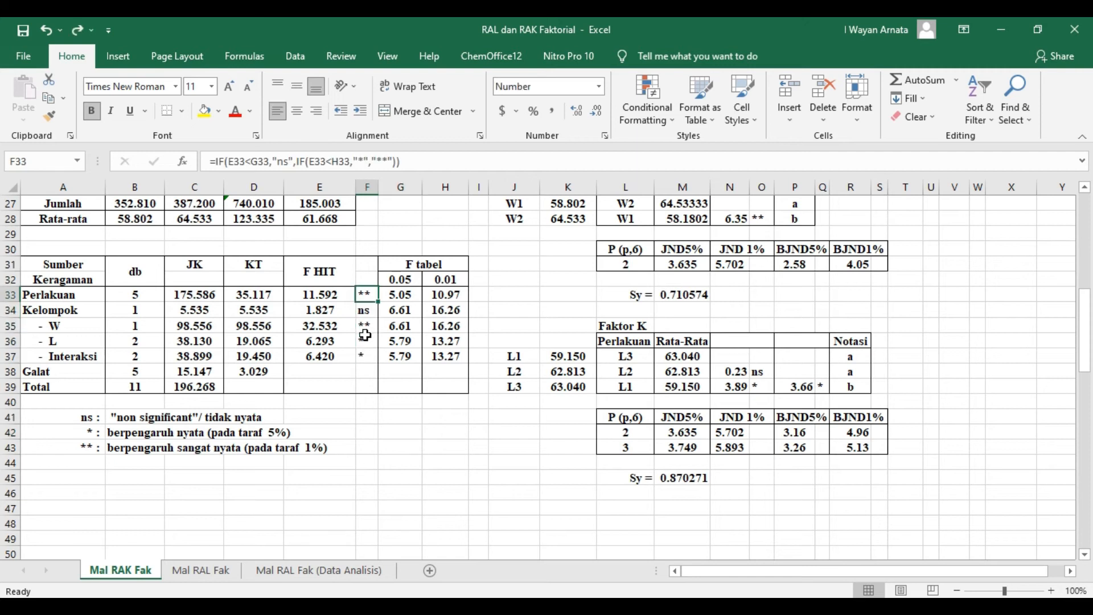
{"action": "left_click", "coordinate": [410, 415]}
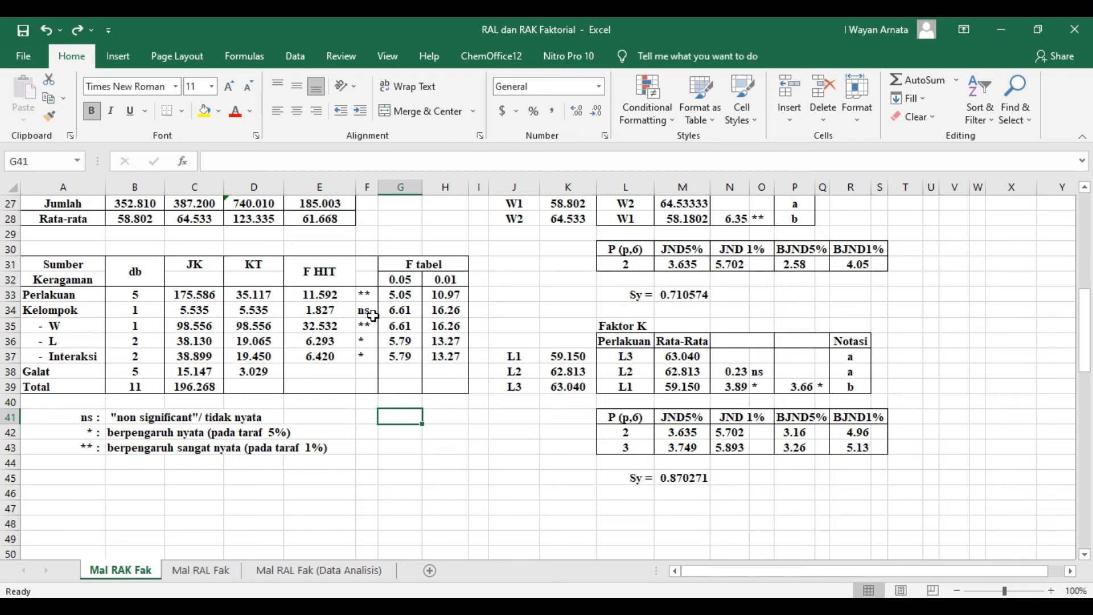
- Review the ANOVA results against the Uji Lanjutan Interaksi table, examining the W2L3 and W2L2 rows and their Notasi letters
{"action": "scroll", "coordinate": [373, 316], "scroll_direction": "up", "scroll_amount": 9}
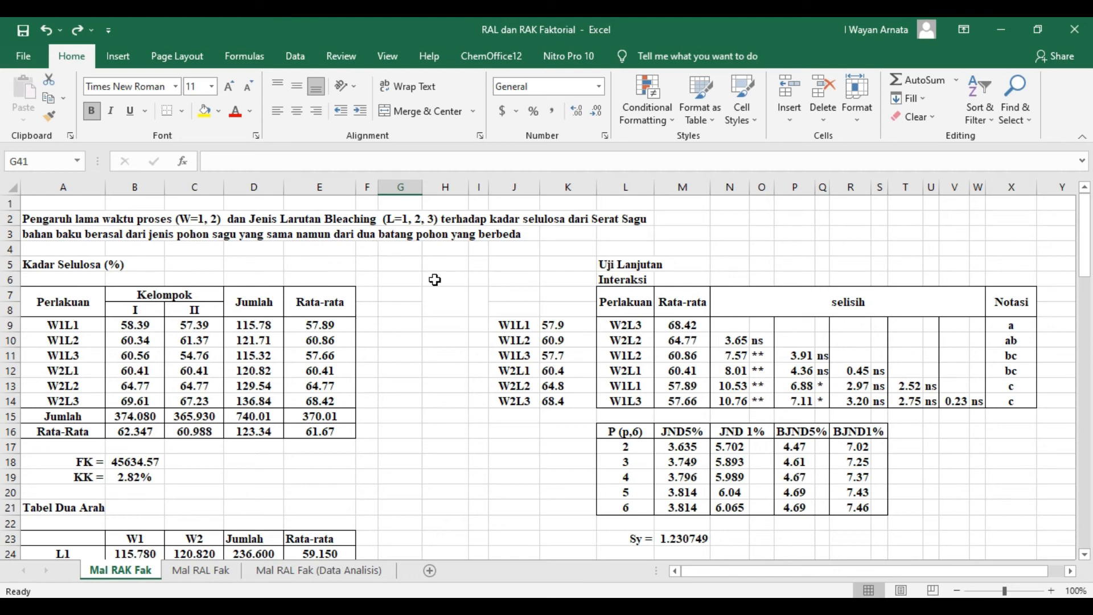
{"action": "scroll", "coordinate": [435, 279], "scroll_direction": "down", "scroll_amount": 3}
{"action": "scroll", "coordinate": [435, 280], "scroll_direction": "down", "scroll_amount": 4}
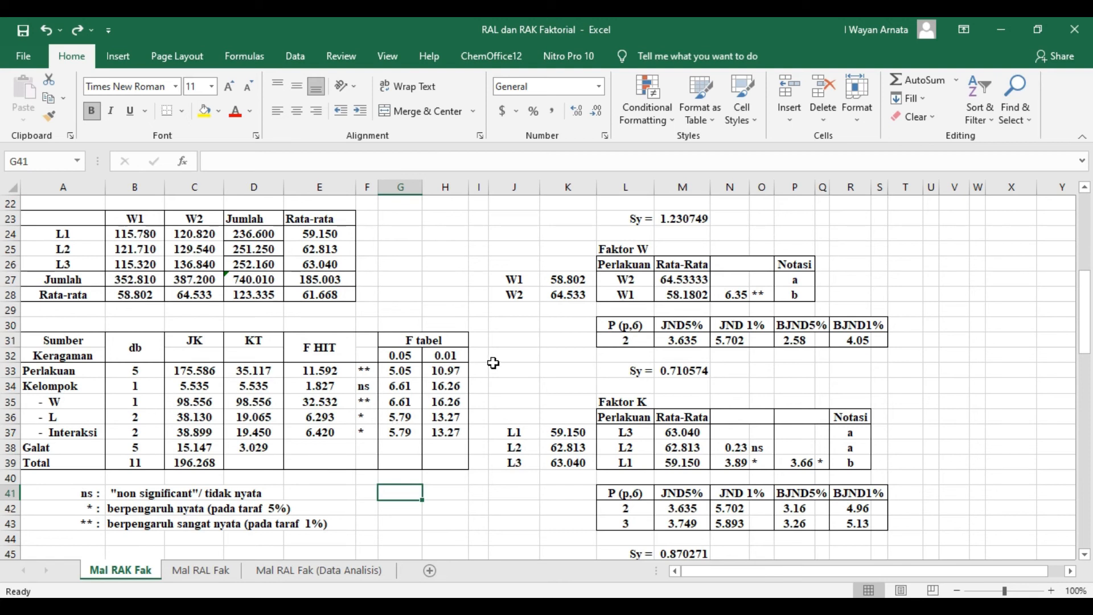
{"action": "scroll", "coordinate": [585, 345], "scroll_direction": "up", "scroll_amount": 5}
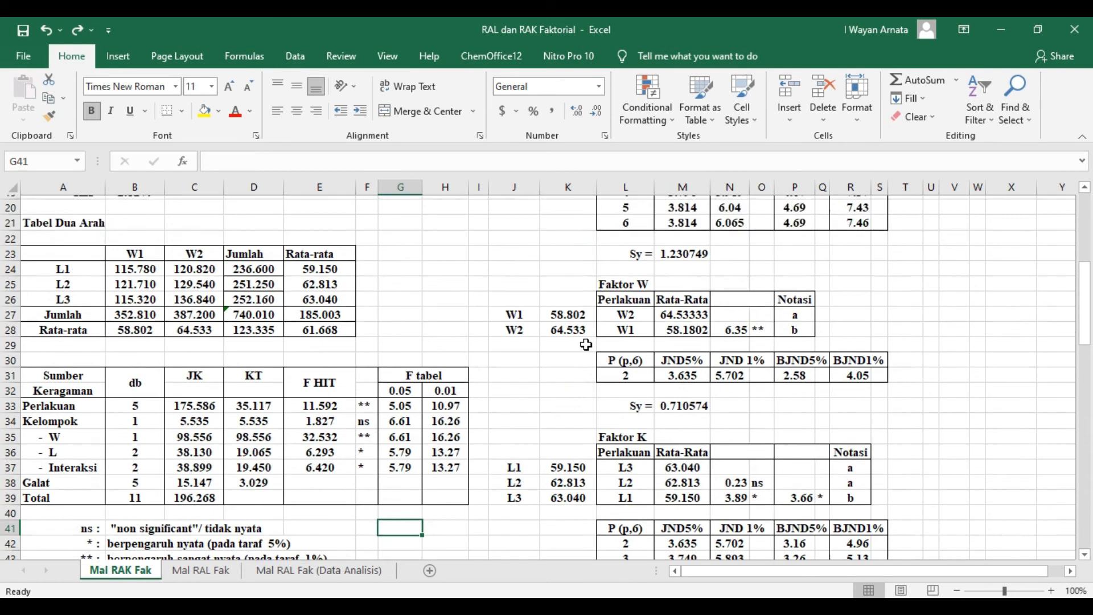
{"action": "left_click_drag", "start_coordinate": [909, 571], "coordinate": [926, 517]}
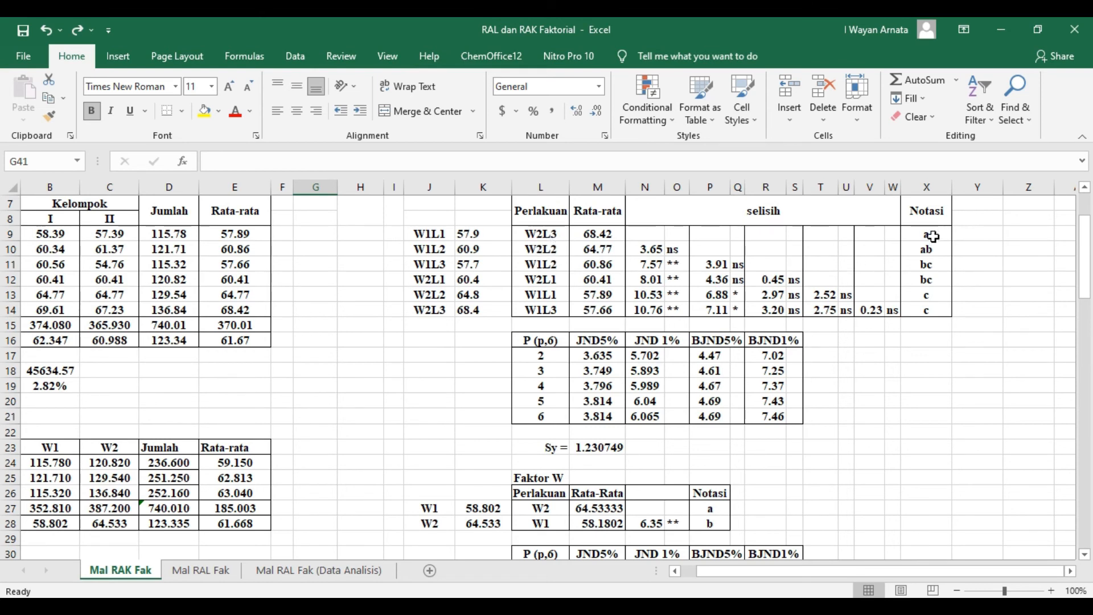
{"action": "left_click_drag", "start_coordinate": [933, 232], "coordinate": [933, 250]}
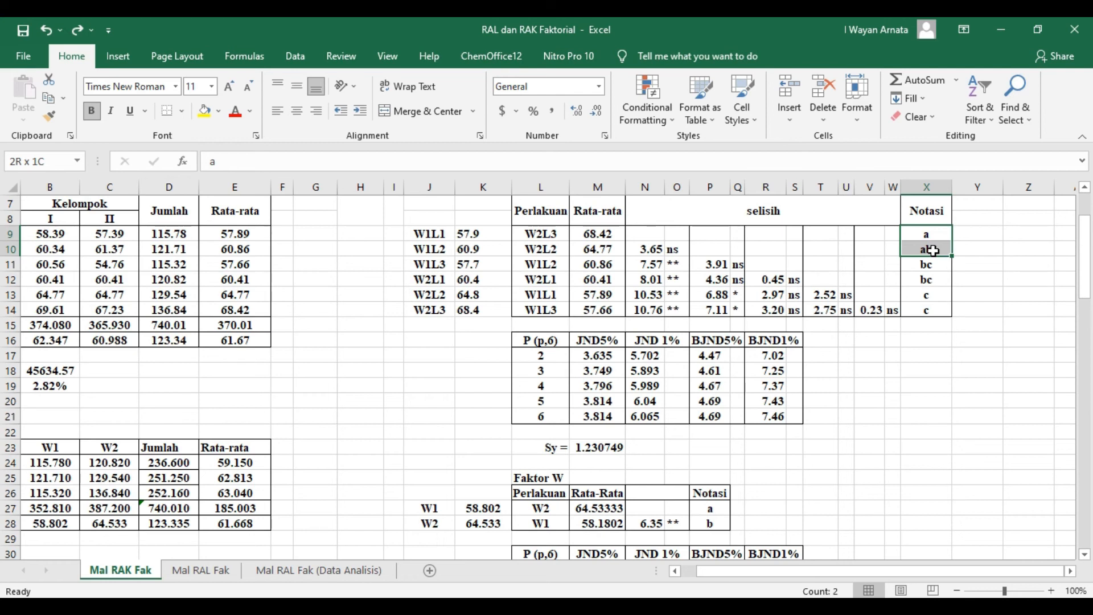
{"action": "left_click_drag", "start_coordinate": [933, 251], "coordinate": [932, 251]}
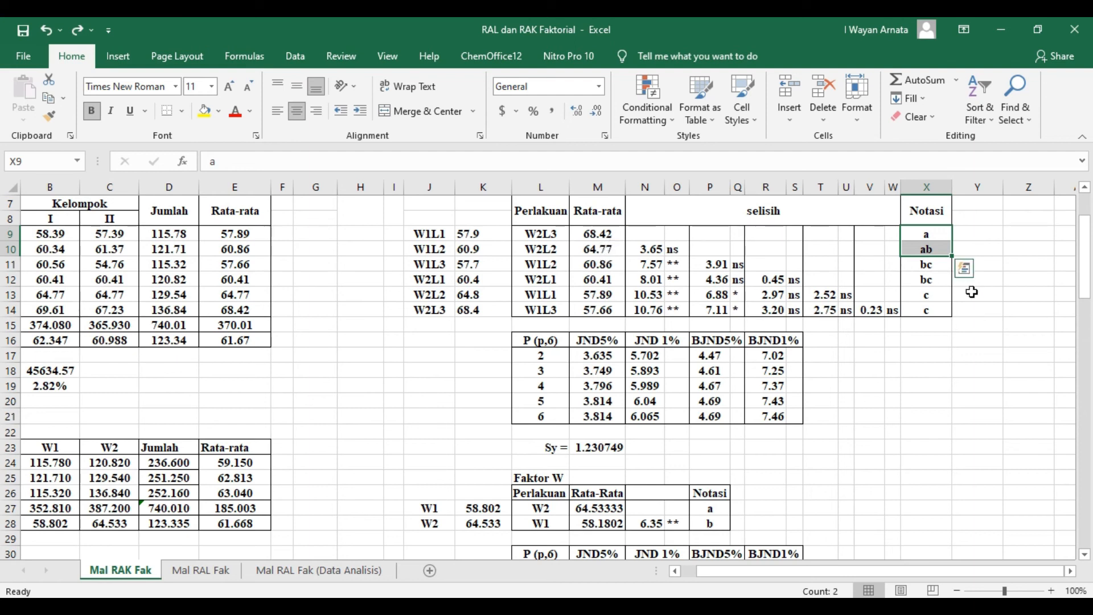
{"action": "left_click_drag", "start_coordinate": [529, 234], "coordinate": [931, 250]}
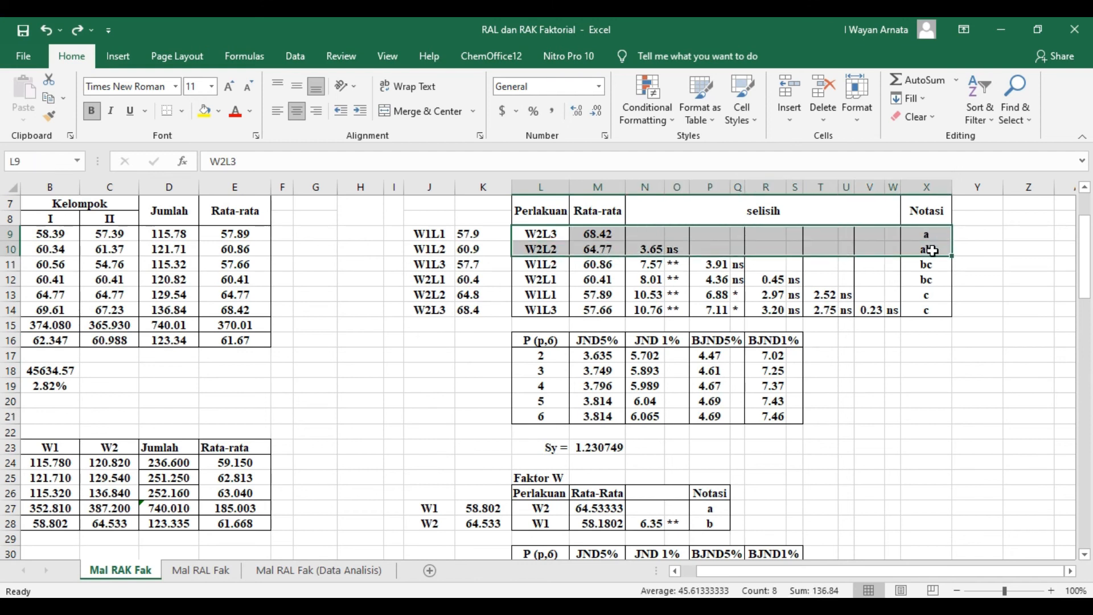
{"action": "left_click", "coordinate": [1009, 262]}
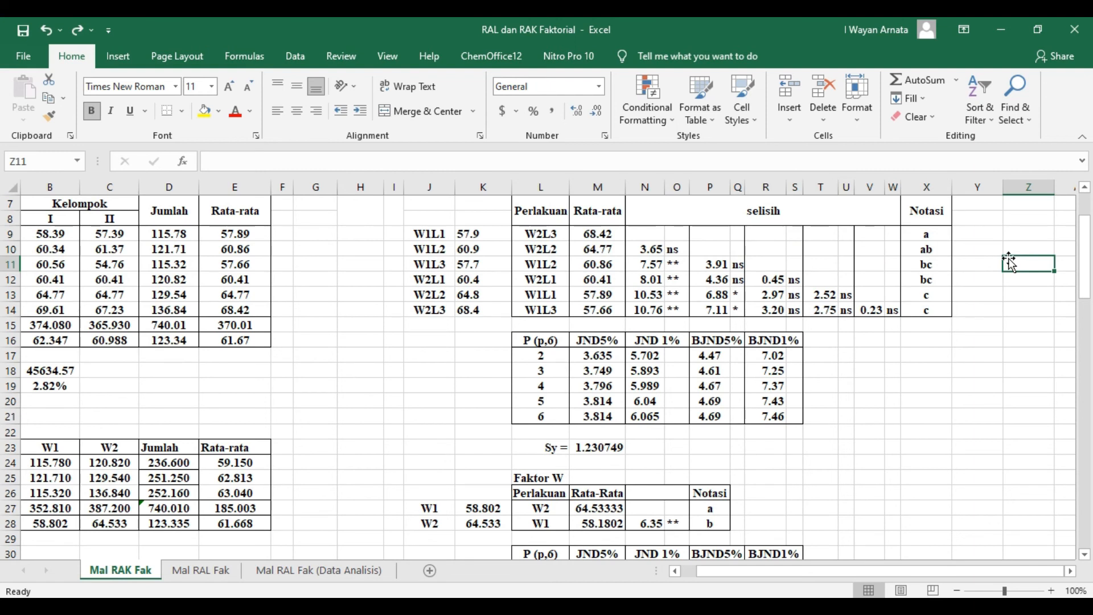
- Compare the W2L2 treatment row in the interaction test with the W2L3 treatment above it
{"action": "left_click", "coordinate": [548, 247]}
{"action": "left_click_drag", "start_coordinate": [548, 247], "coordinate": [930, 251]}
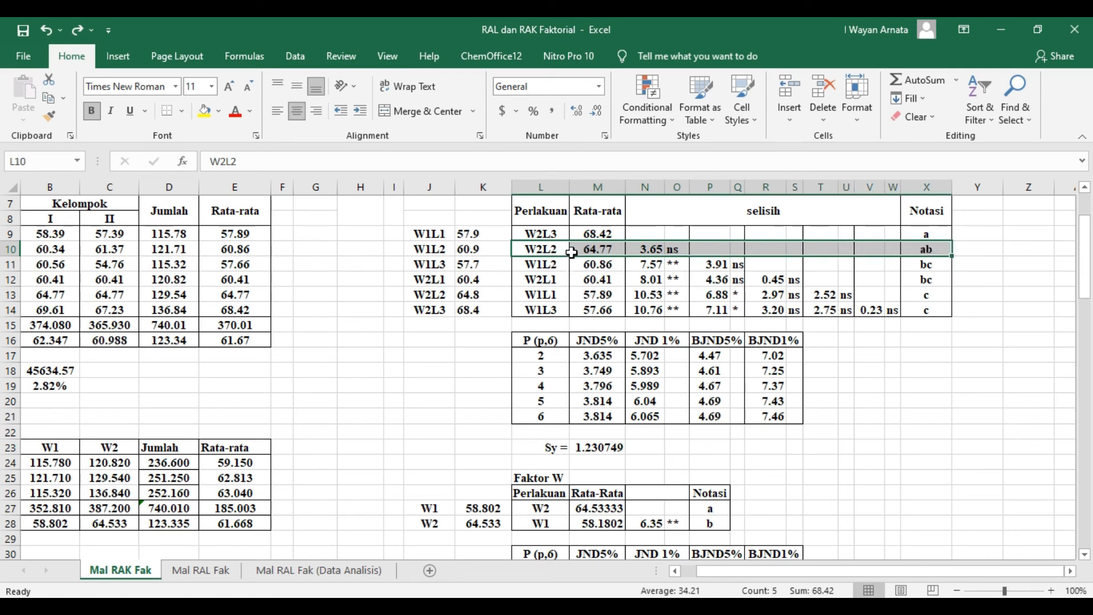
{"action": "left_click", "coordinate": [539, 250]}
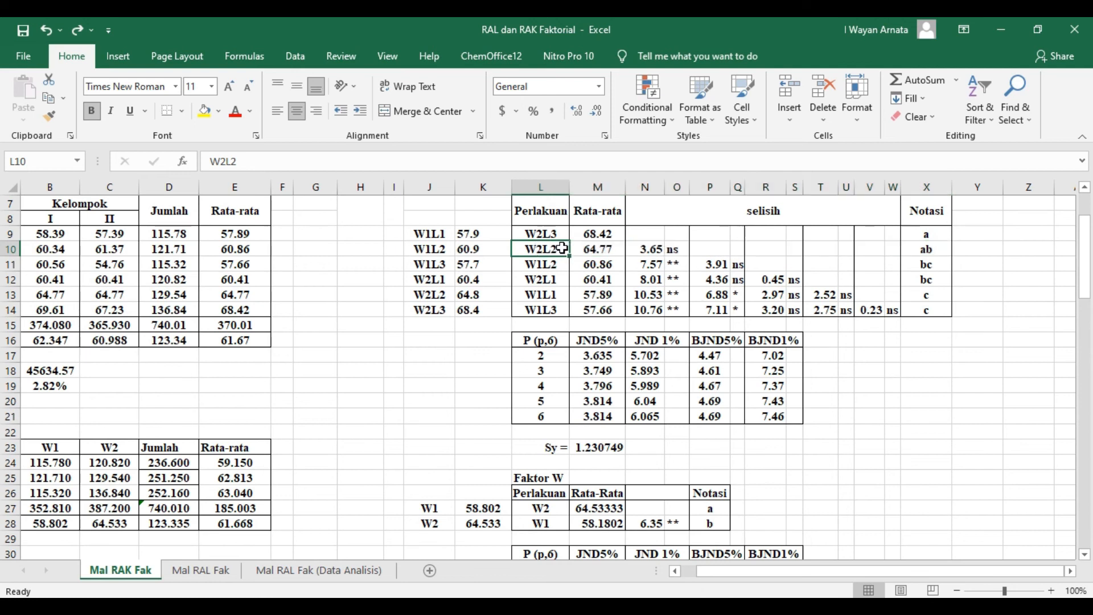
{"action": "left_click", "coordinate": [561, 233]}
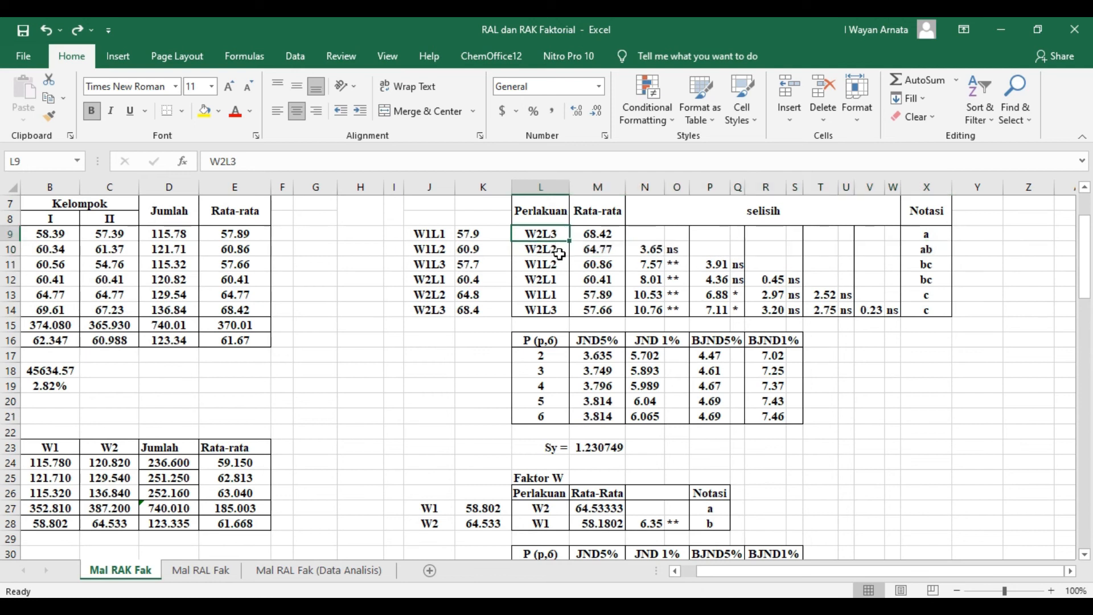
{"action": "left_click", "coordinate": [559, 254]}
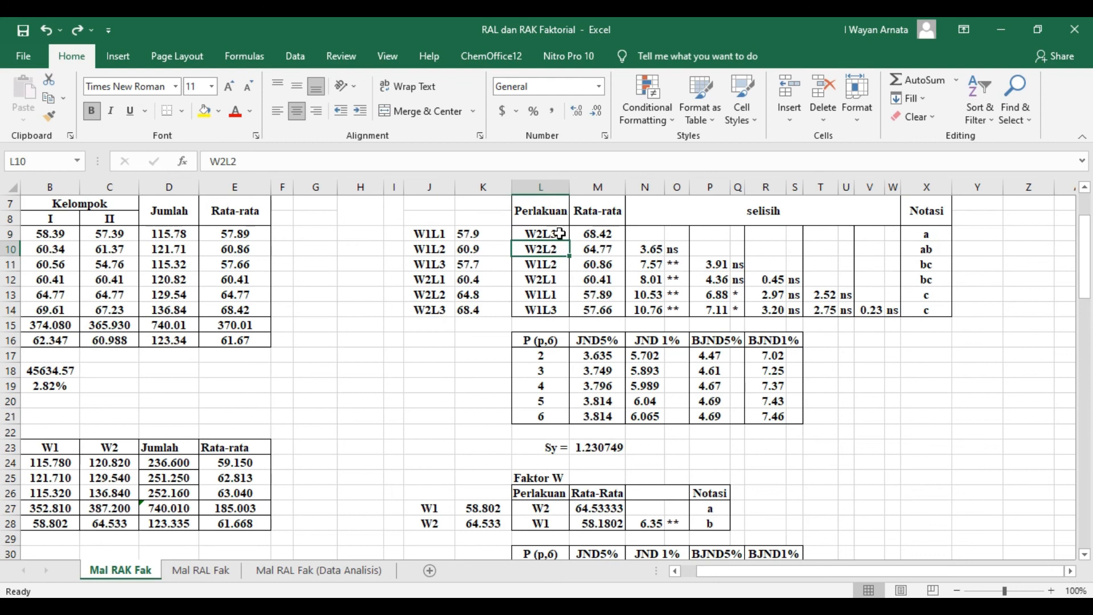
{"action": "left_click", "coordinate": [560, 234]}
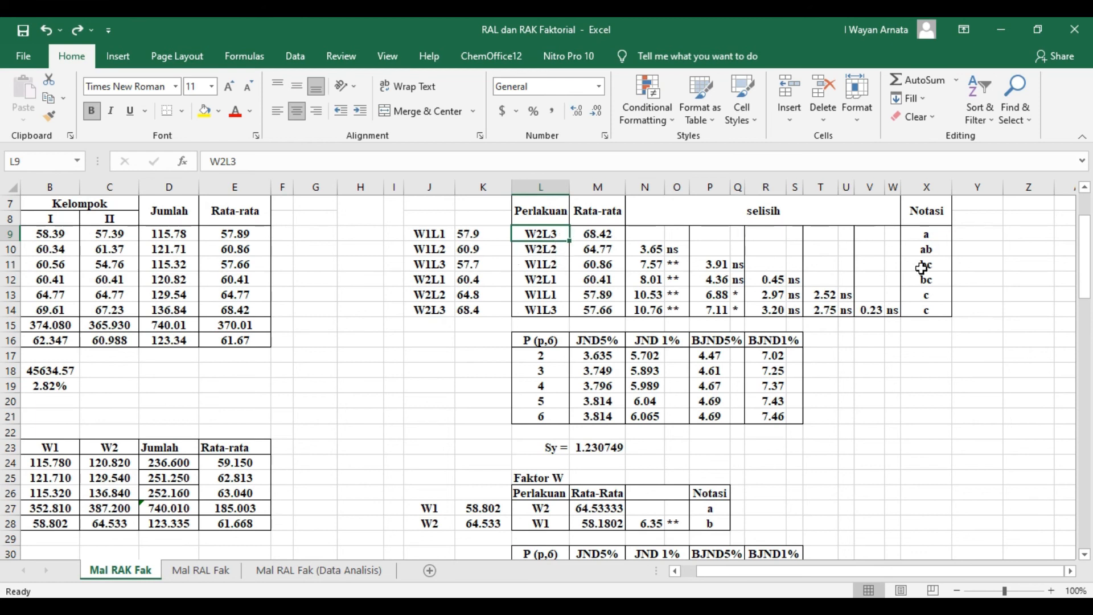
- Compare treatments W2L3 and W2L2 in the interaction test table across their Rata-rata, selisih and Notasi entries in L9:X10
{"action": "left_click", "coordinate": [975, 256]}
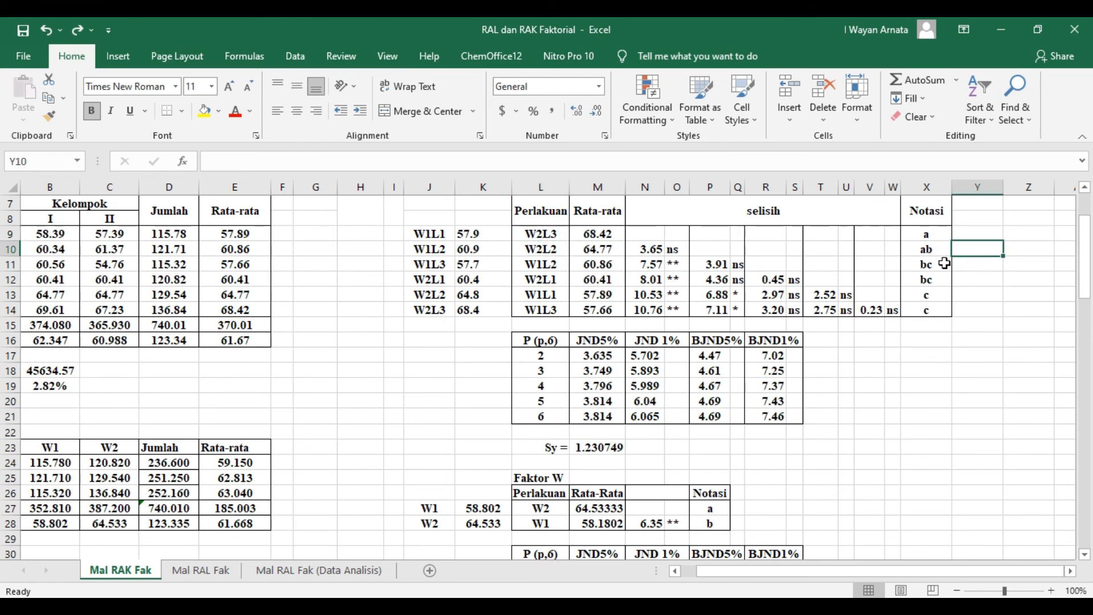
{"action": "left_click", "coordinate": [561, 236]}
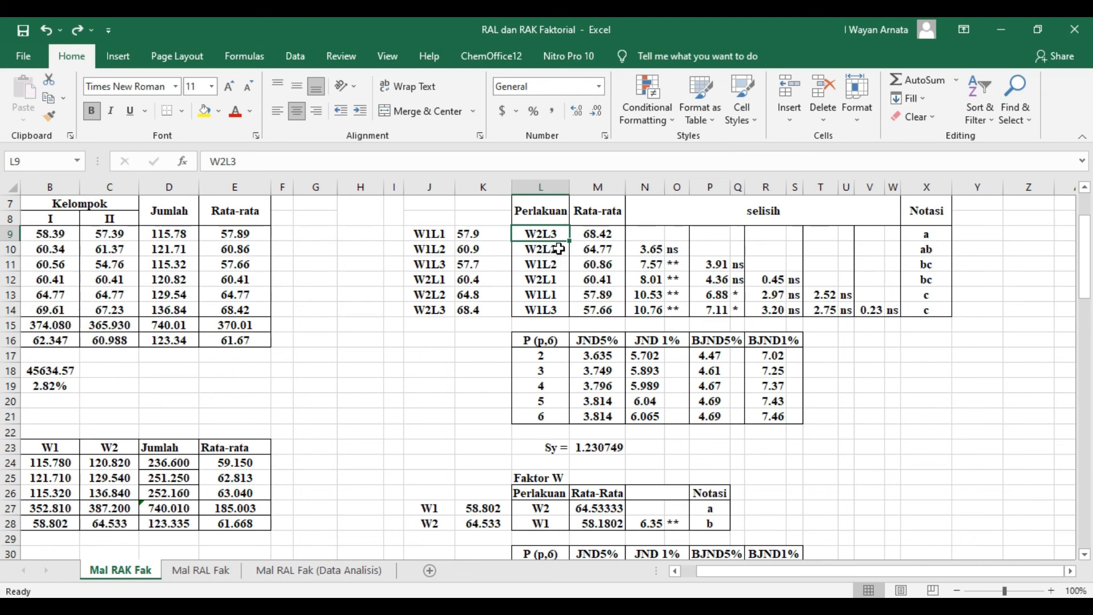
{"action": "left_click", "coordinate": [558, 249]}
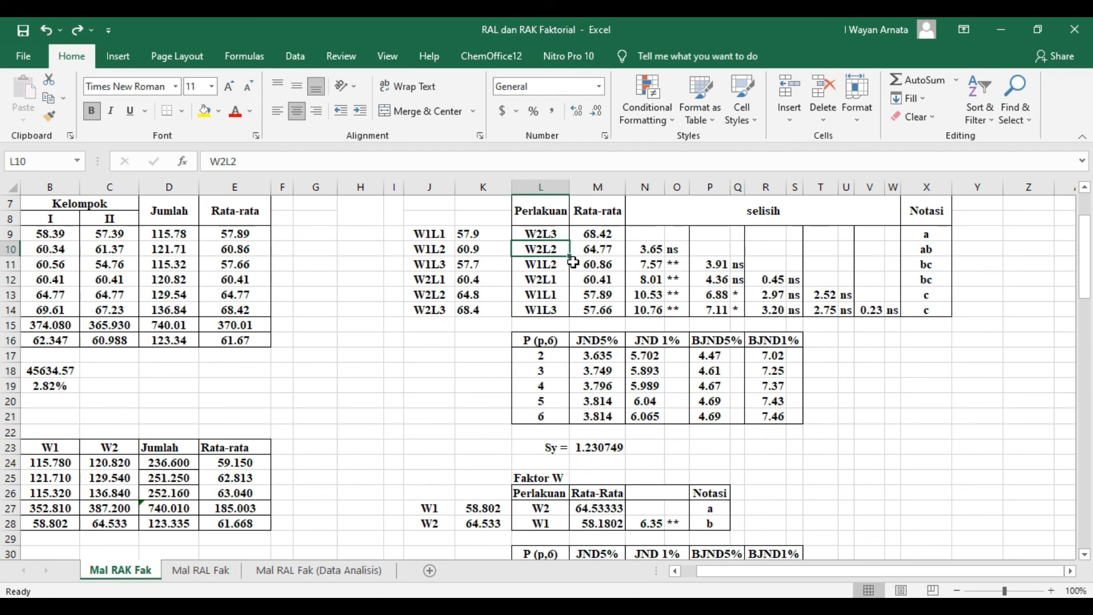
{"action": "left_click", "coordinate": [557, 234]}
{"action": "left_click", "coordinate": [559, 250]}
{"action": "left_click", "coordinate": [966, 265]}
{"action": "left_click_drag", "start_coordinate": [565, 239], "coordinate": [926, 249]}
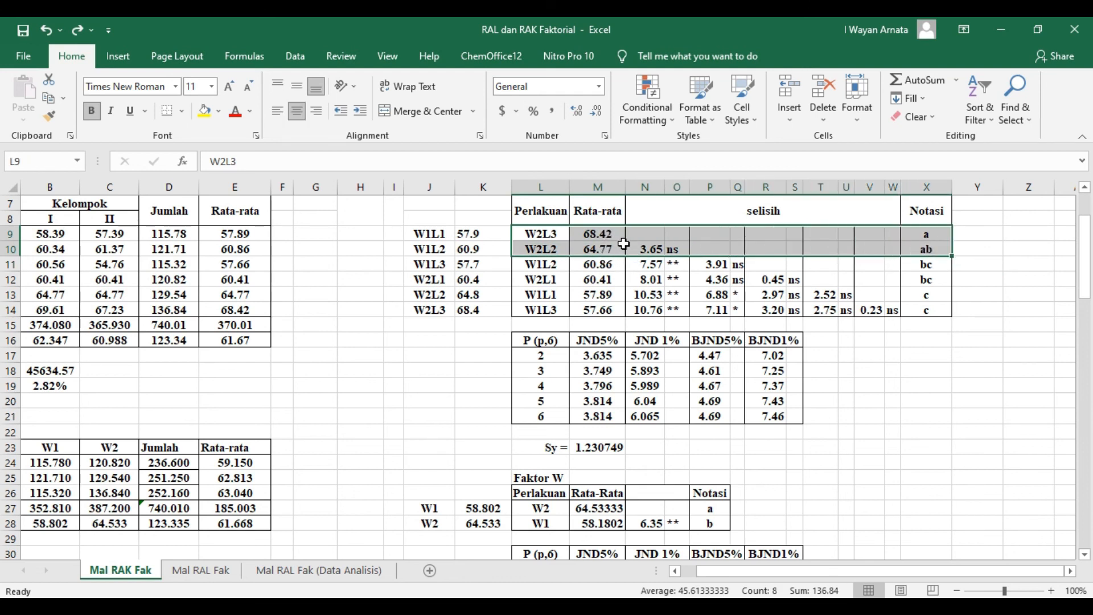
{"action": "left_click", "coordinate": [879, 359]}
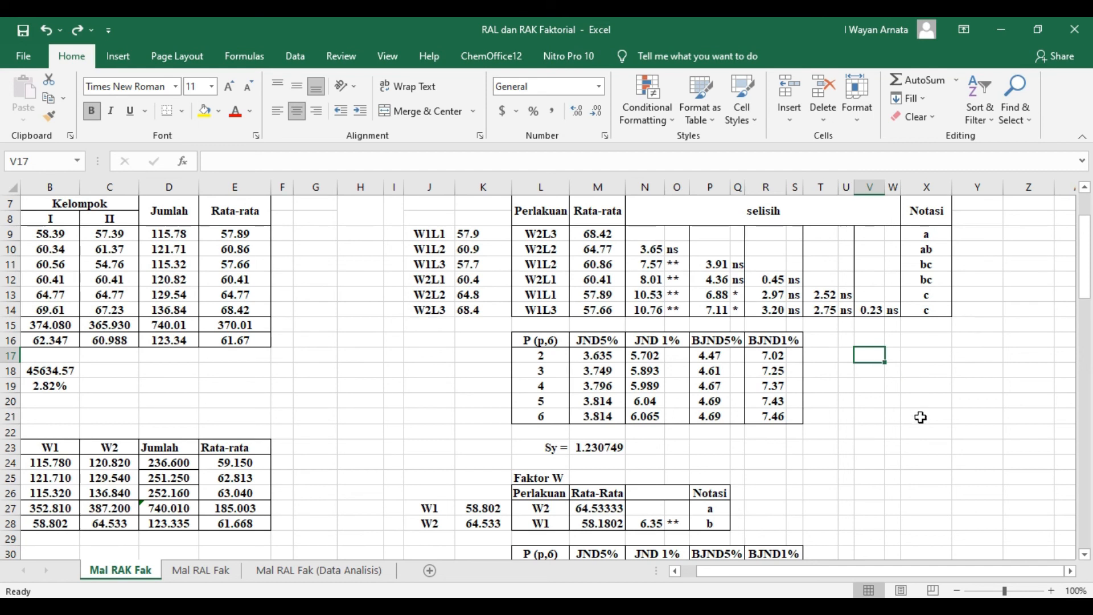
- Correct the heading of the second single-factor follow-up test in L35 to "Faktor L"
{"action": "scroll", "coordinate": [920, 417], "scroll_direction": "down", "scroll_amount": 1}
{"action": "scroll", "coordinate": [920, 418], "scroll_direction": "up", "scroll_amount": 2}
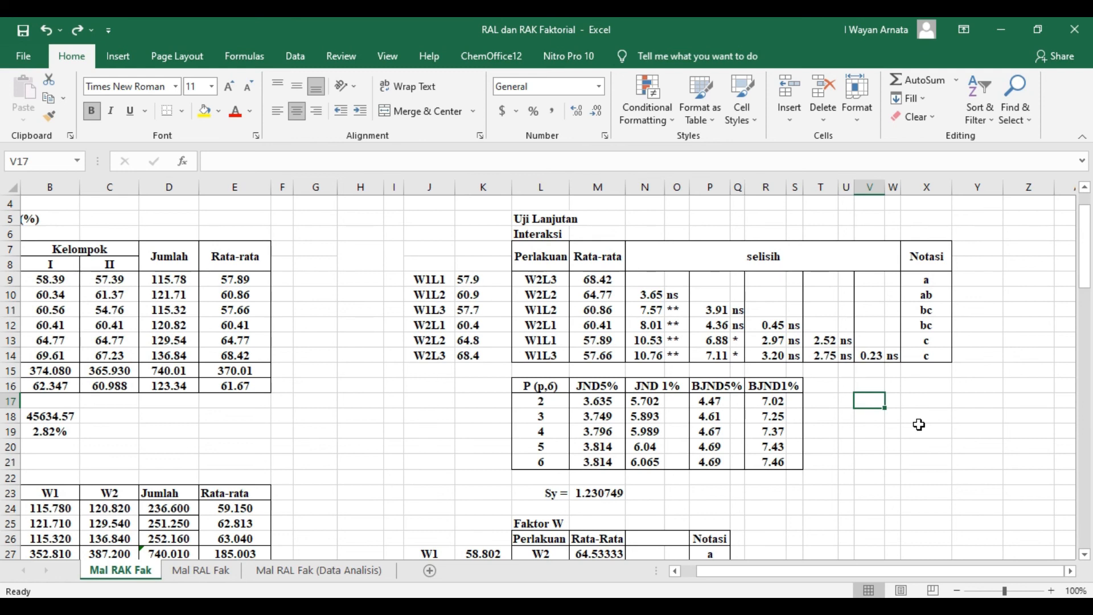
{"action": "scroll", "coordinate": [834, 495], "scroll_direction": "down", "scroll_amount": 2}
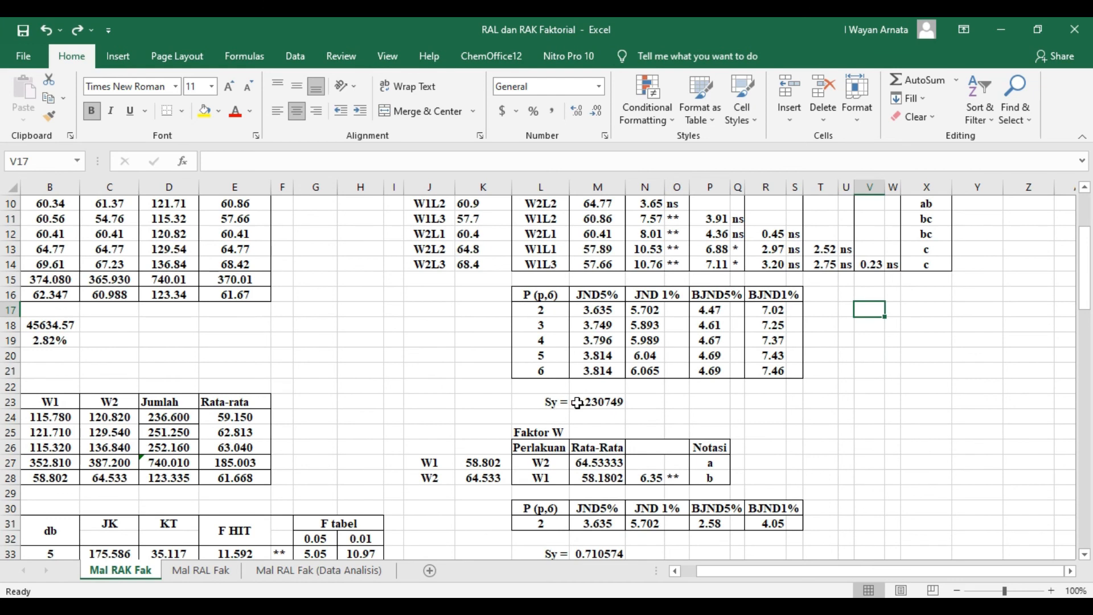
{"action": "scroll", "coordinate": [576, 403], "scroll_direction": "down", "scroll_amount": 1}
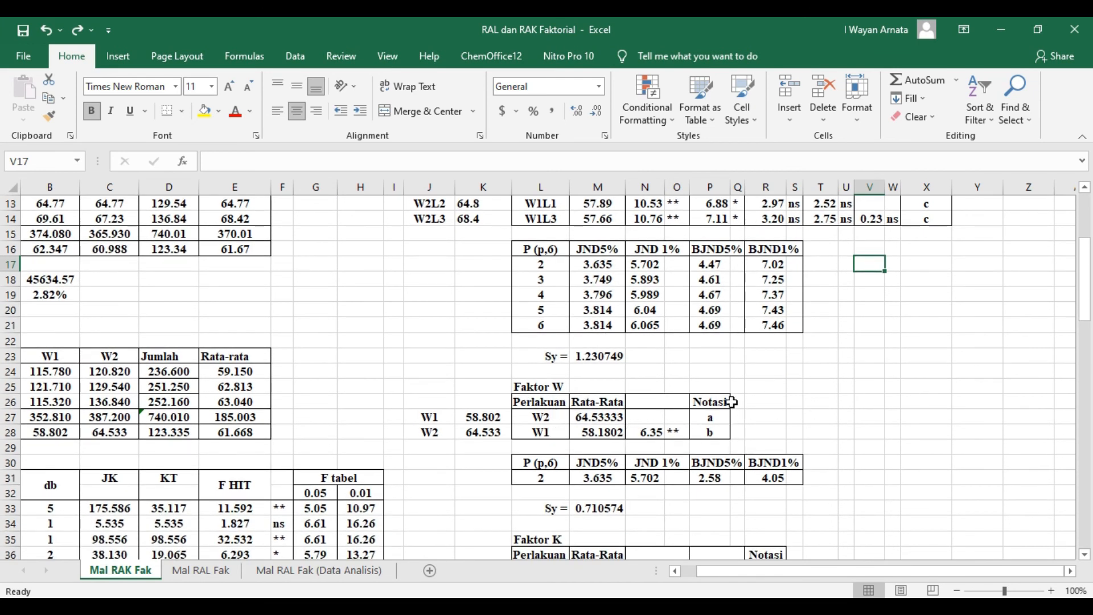
{"action": "scroll", "coordinate": [721, 427], "scroll_direction": "down", "scroll_amount": 1}
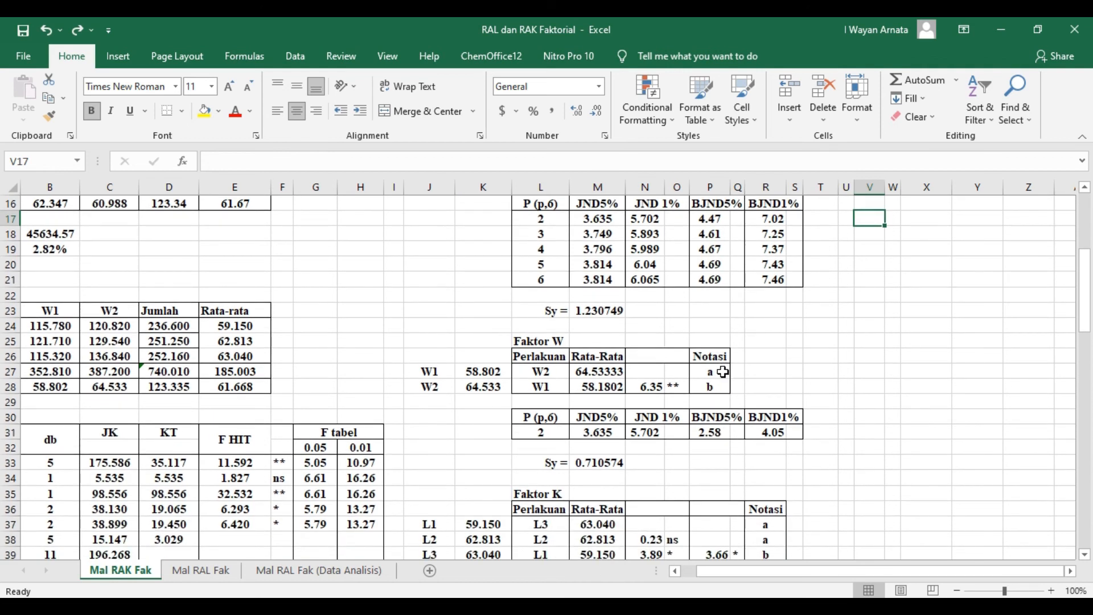
{"action": "scroll", "coordinate": [808, 424], "scroll_direction": "down", "scroll_amount": 2}
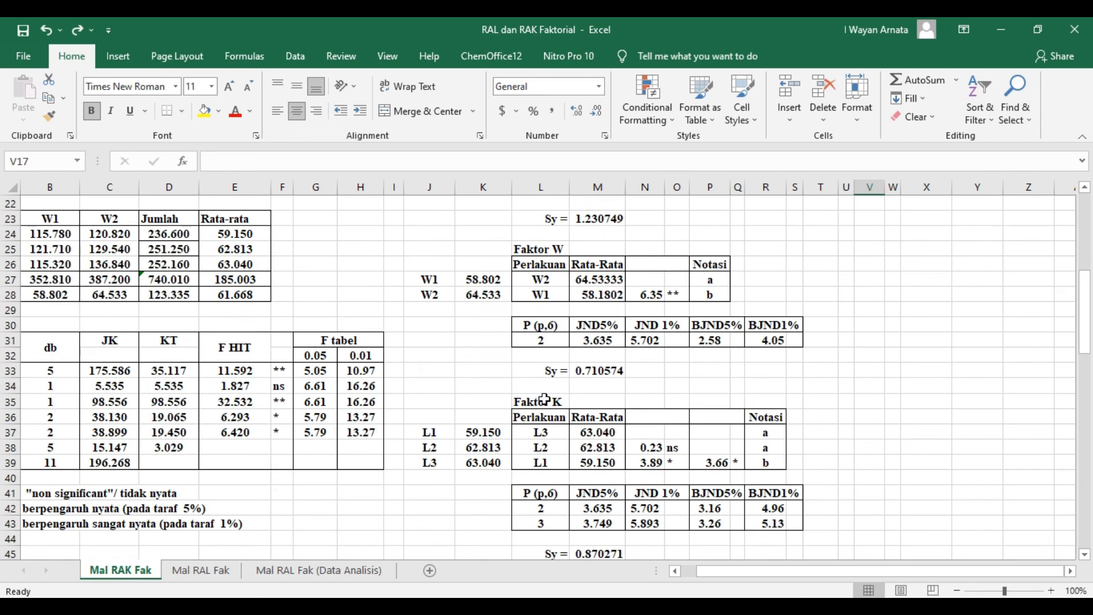
{"action": "double_click", "coordinate": [567, 401]}
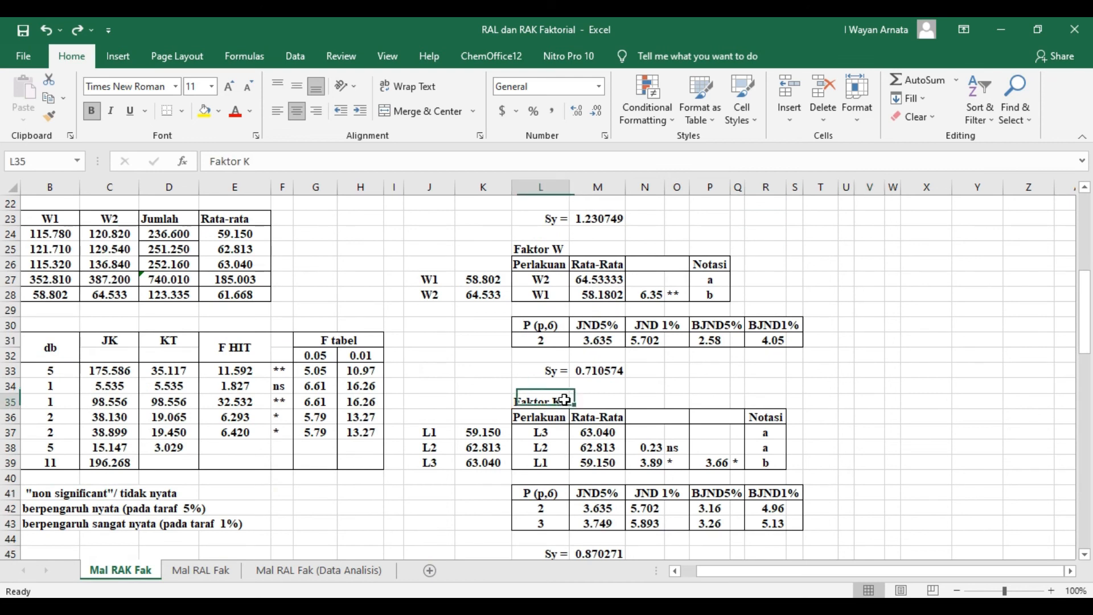
{"action": "key", "text": "BackSpace"}
{"action": "type", "text": "L"}
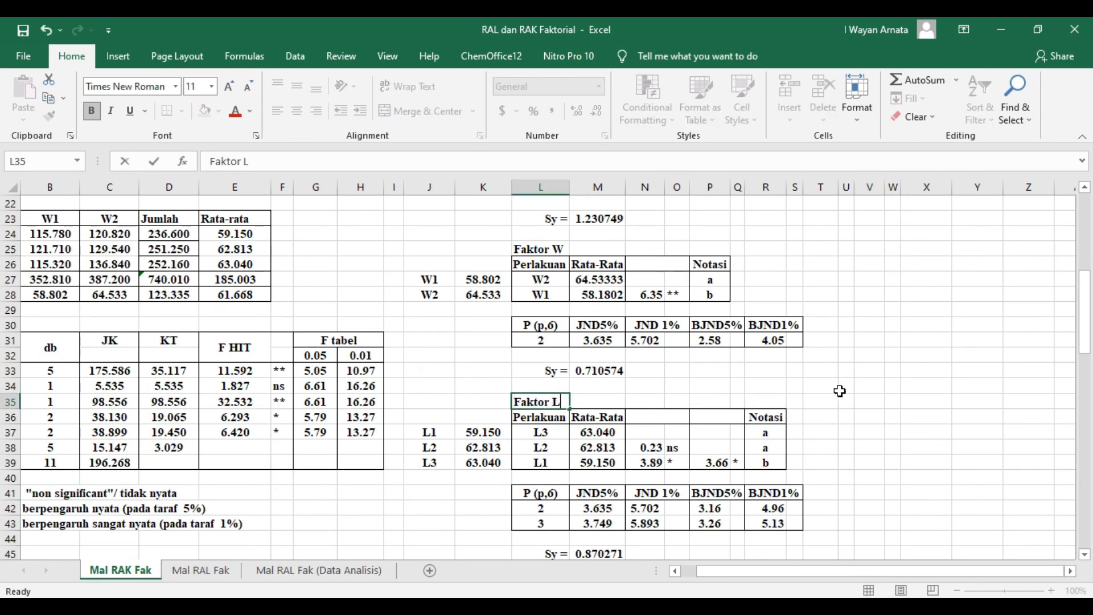
{"action": "left_click", "coordinate": [846, 385]}
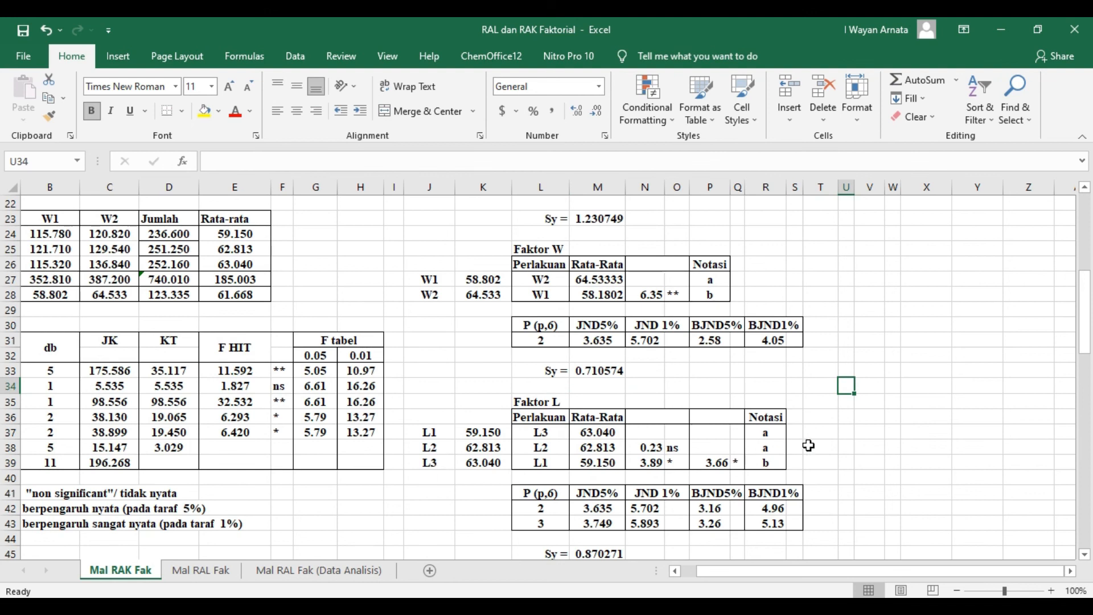
- Examine the Faktor L test, comparing the L3, L2 and L1 rows by Rata-Rata and Notasi and checking the BJND table
{"action": "left_click_drag", "start_coordinate": [538, 433], "coordinate": [784, 444]}
{"action": "left_click", "coordinate": [866, 430]}
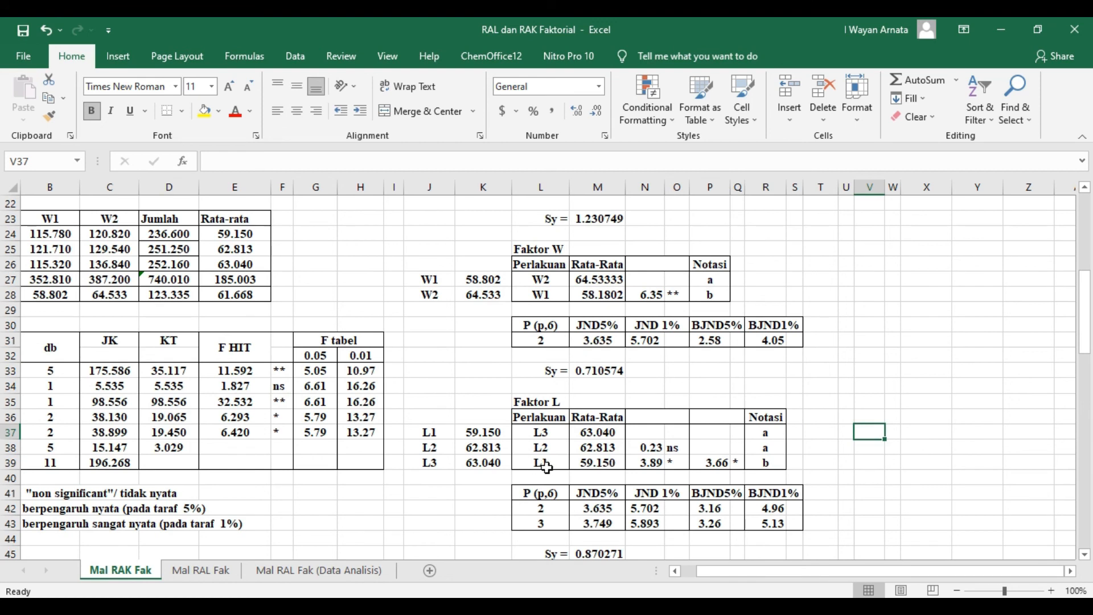
{"action": "left_click_drag", "start_coordinate": [540, 463], "coordinate": [761, 464]}
{"action": "left_click", "coordinate": [846, 447]}
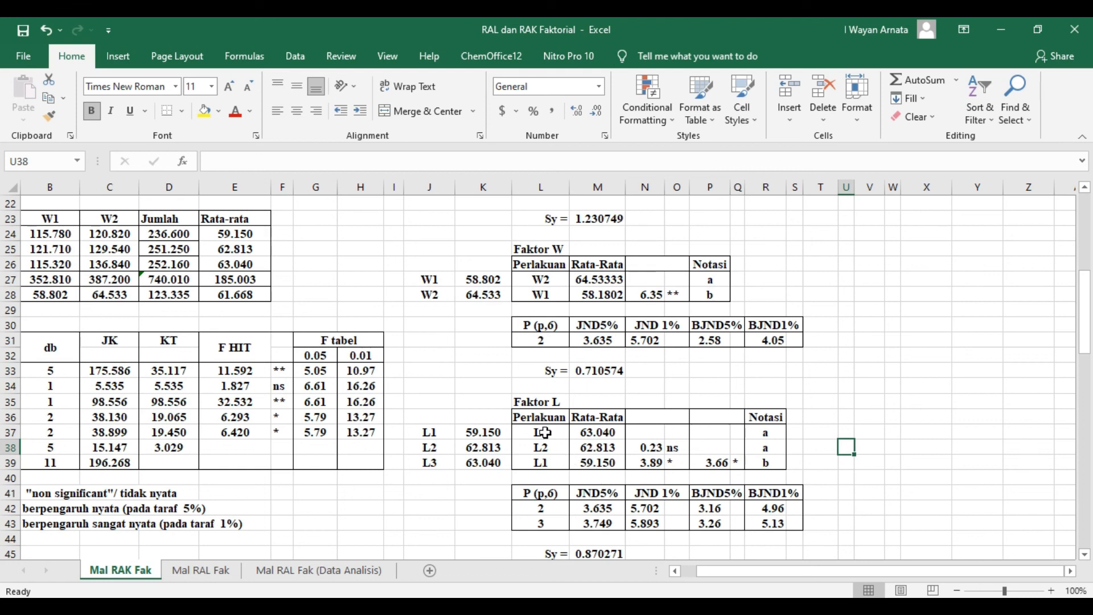
{"action": "left_click", "coordinate": [591, 447]}
{"action": "left_click", "coordinate": [589, 432]}
{"action": "scroll", "coordinate": [592, 438], "scroll_direction": "down", "scroll_amount": 2}
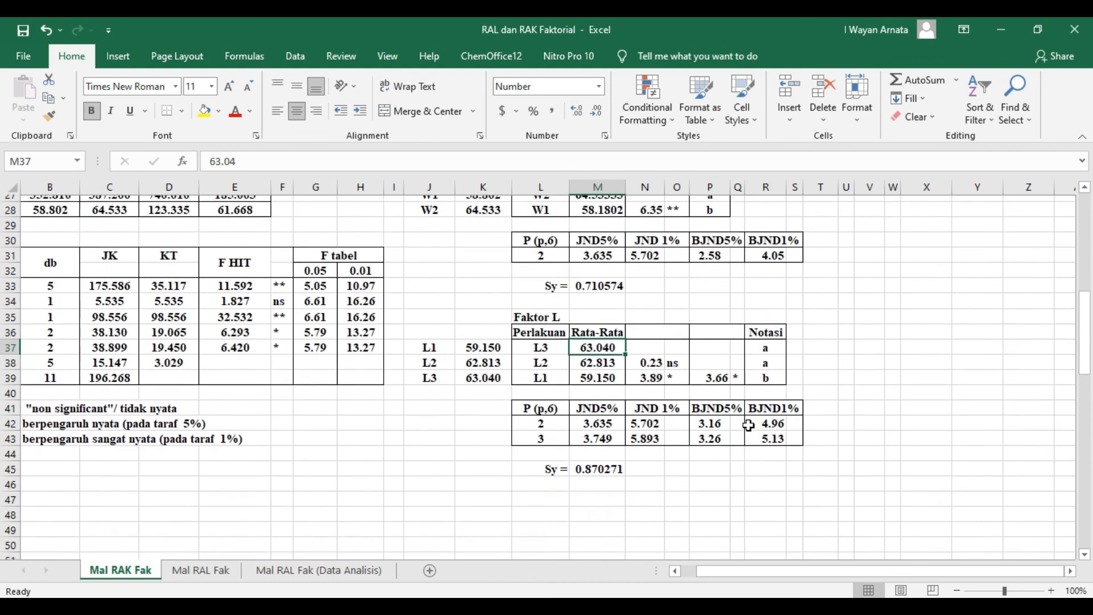
- Inspect the interaction test's Sy formula in M23 and its reference to the error KT in D38
{"action": "scroll", "coordinate": [720, 447], "scroll_direction": "up", "scroll_amount": 4}
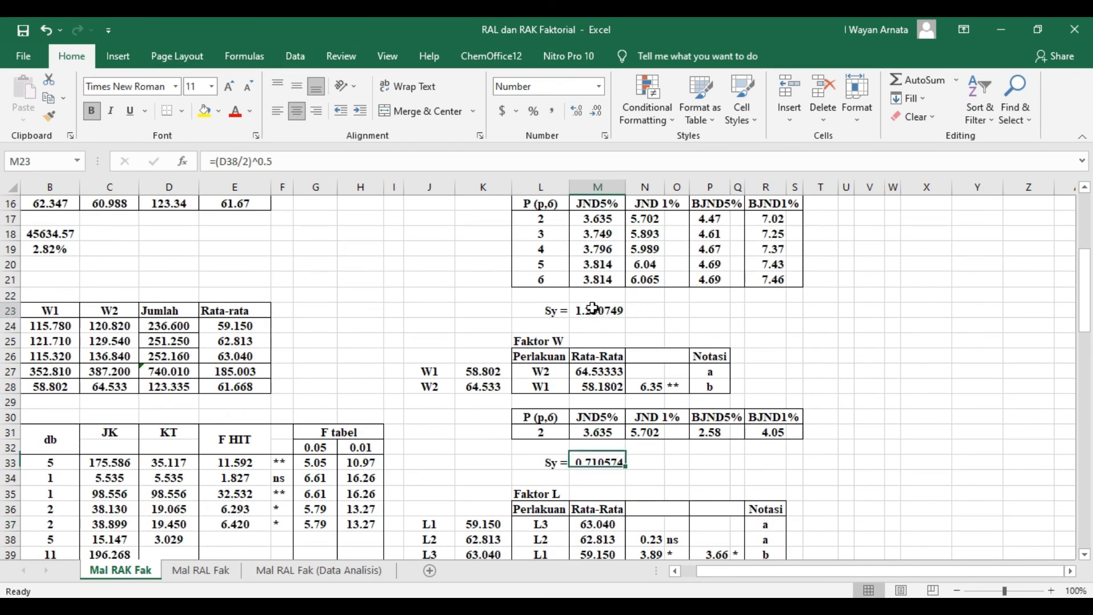
{"action": "left_click", "coordinate": [593, 307]}
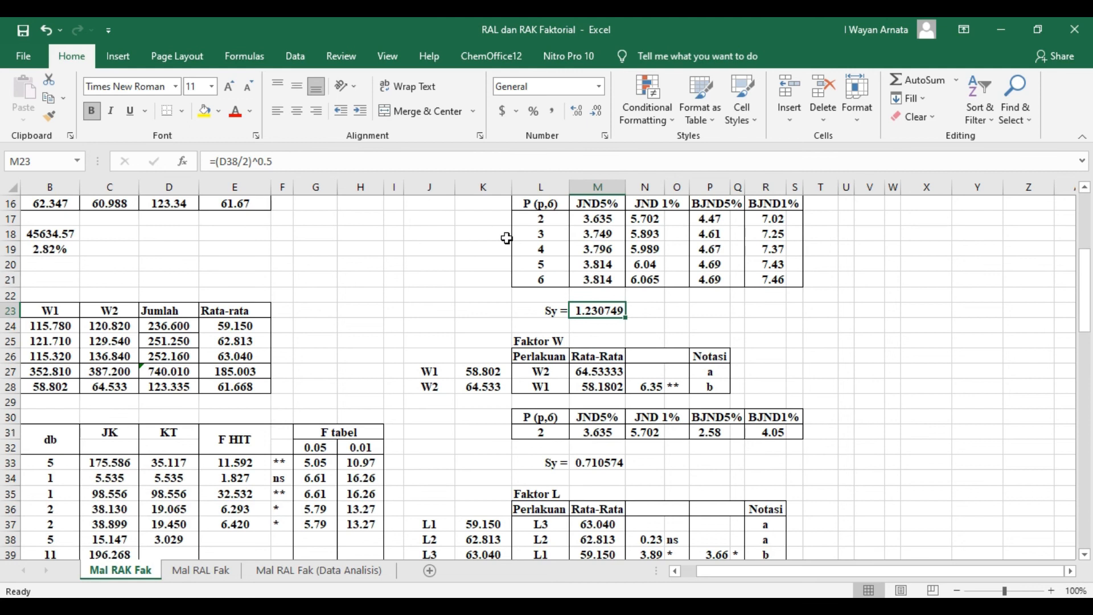
{"action": "left_click", "coordinate": [301, 162]}
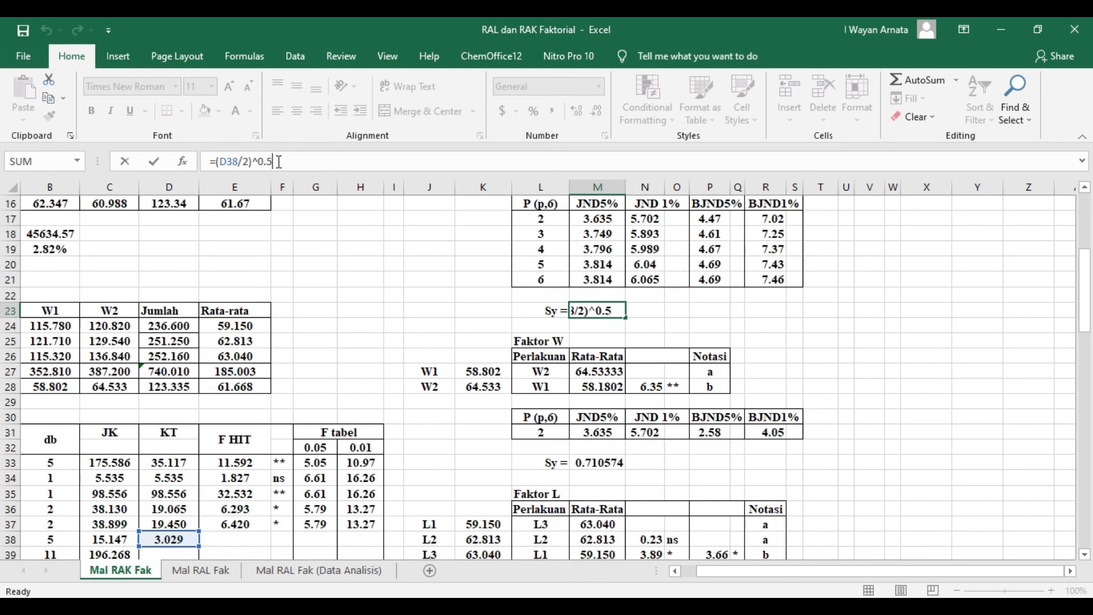
{"action": "key", "text": "Return"}
{"action": "scroll", "coordinate": [554, 362], "scroll_direction": "down", "scroll_amount": 1}
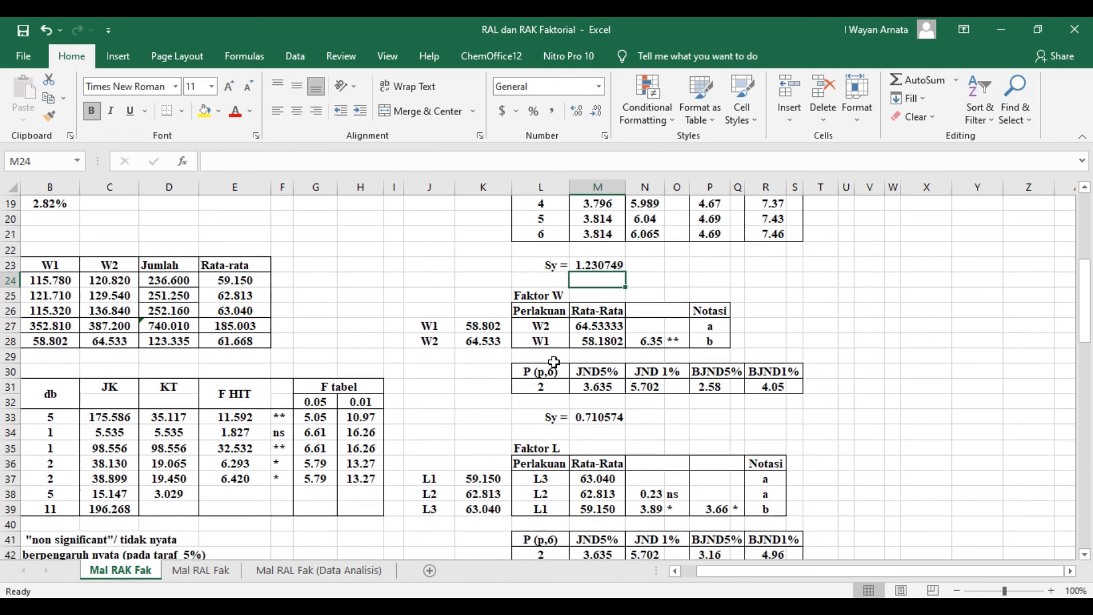